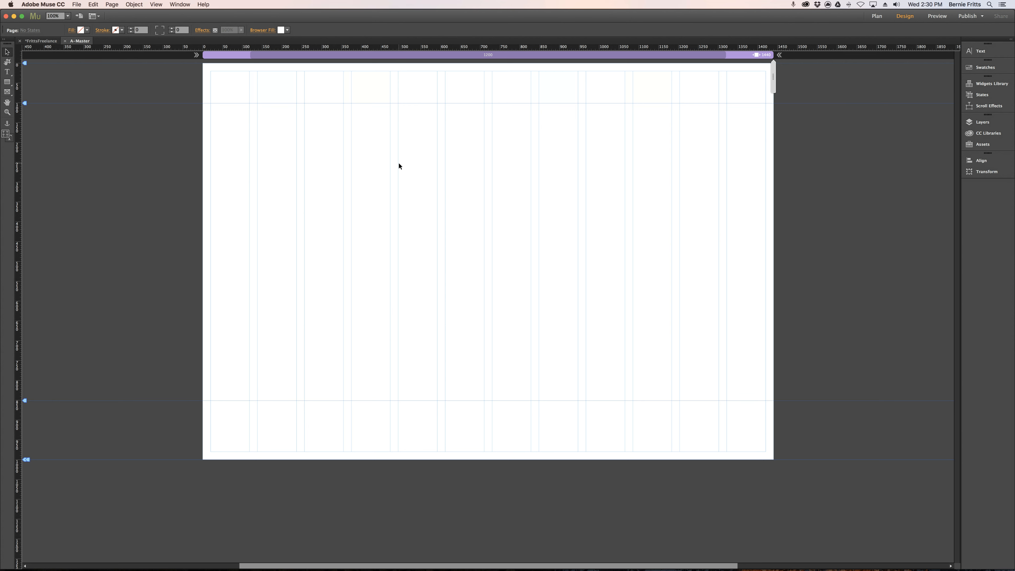
Place FrittsLogo.ai from the Muse folder at the page's top-left margin corner, about 449 × 67 px, and raise the header guide to just below it.
key(super+equal)
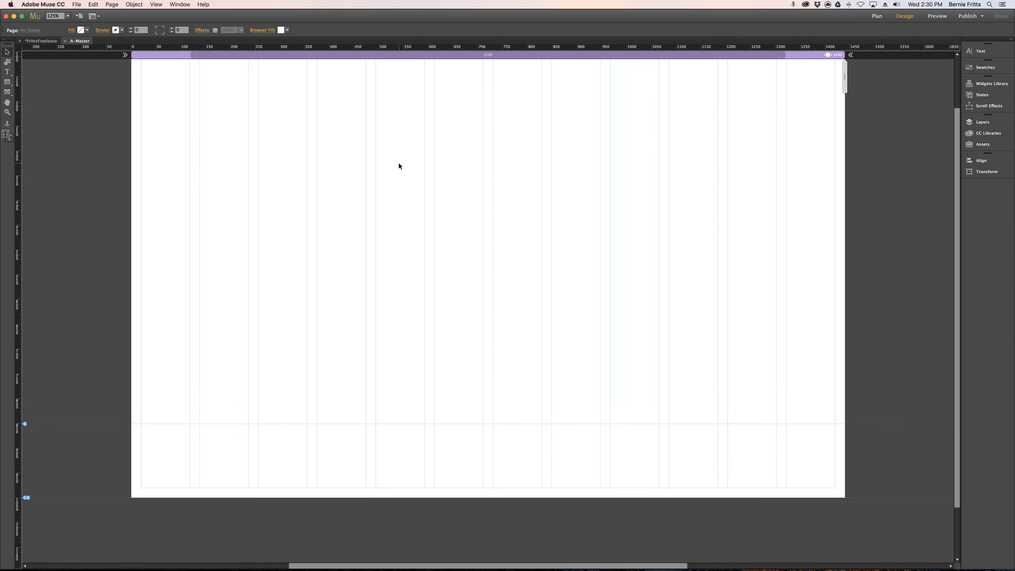
scroll(394, 167, up, 2)
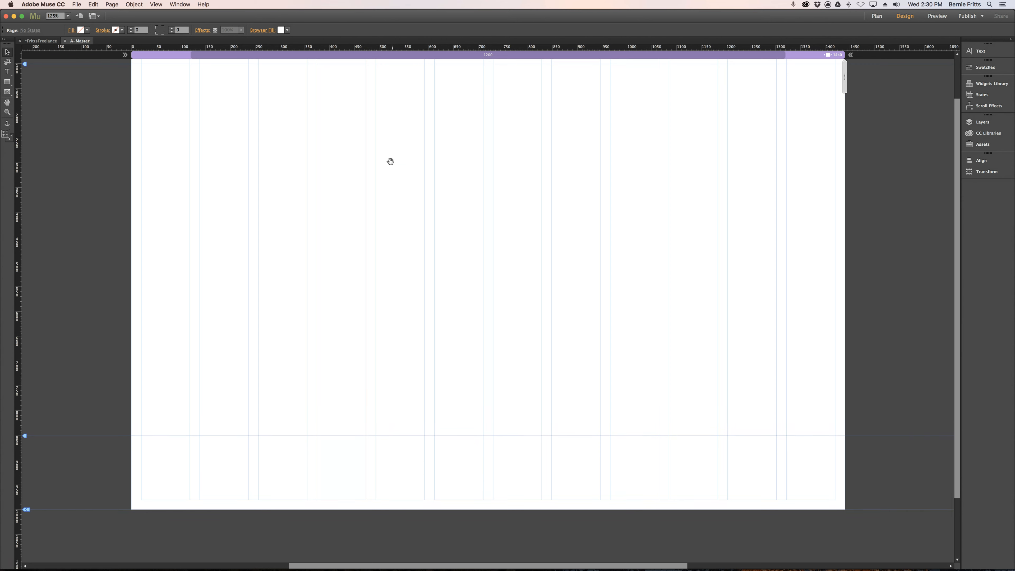
scroll(396, 198, up, 4)
scroll(397, 215, left, 1)
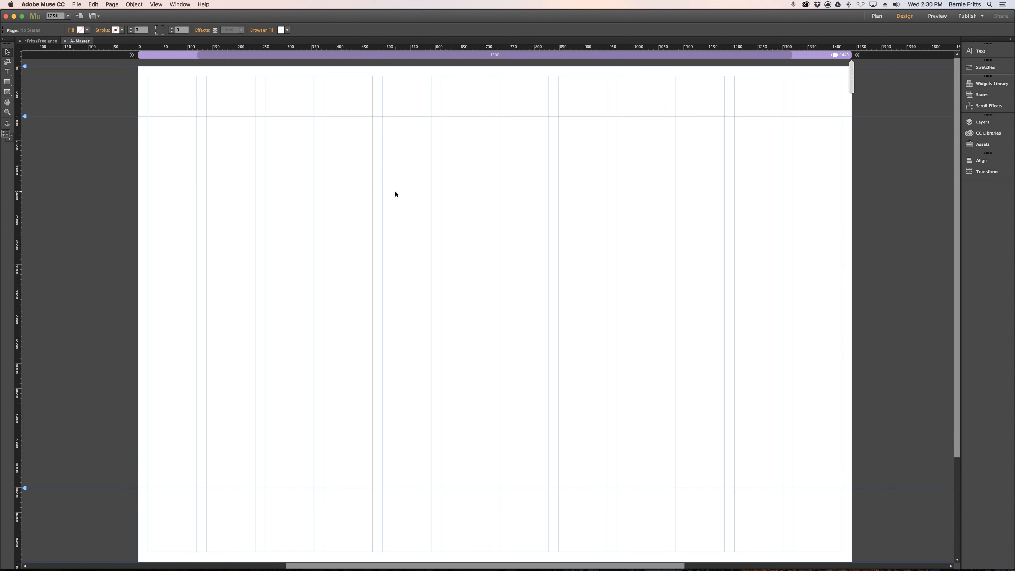
click(74, 4)
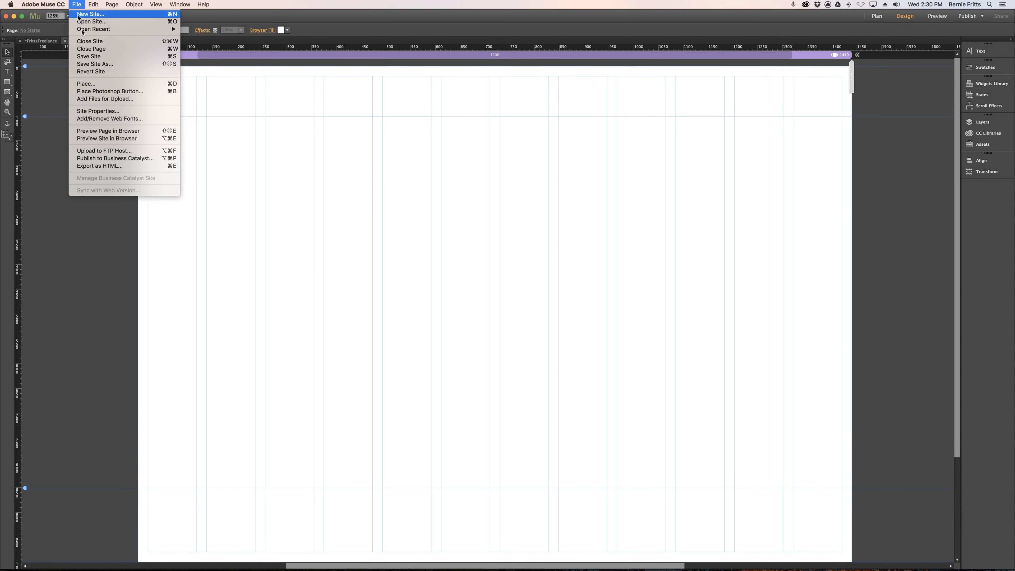
click(103, 83)
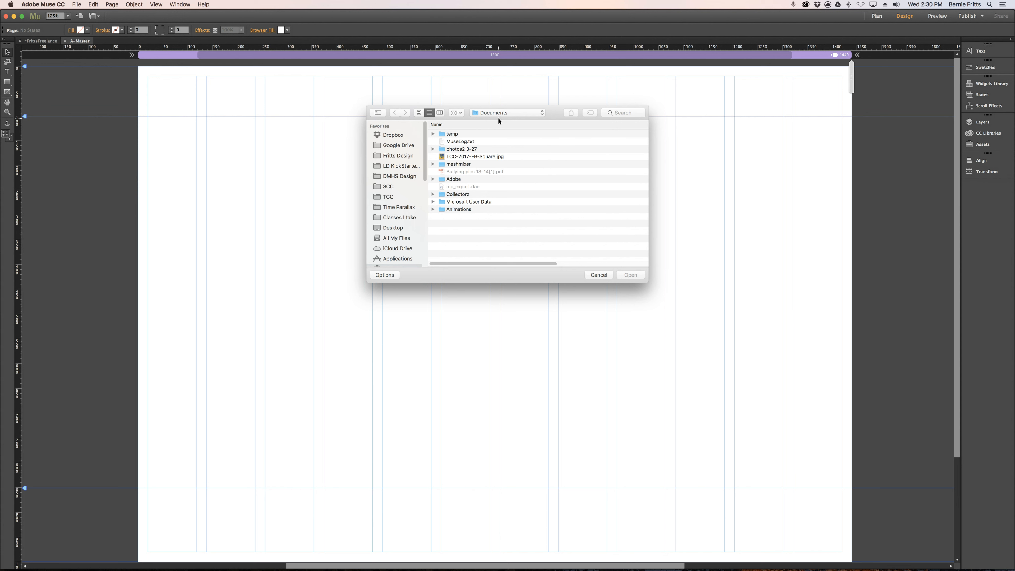
click(499, 115)
click(502, 165)
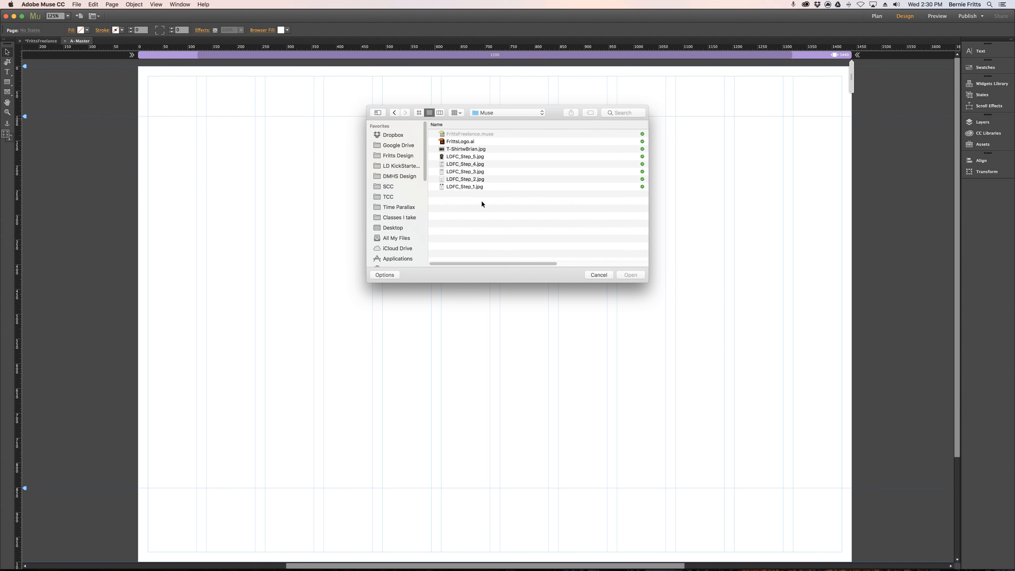
double_click(468, 143)
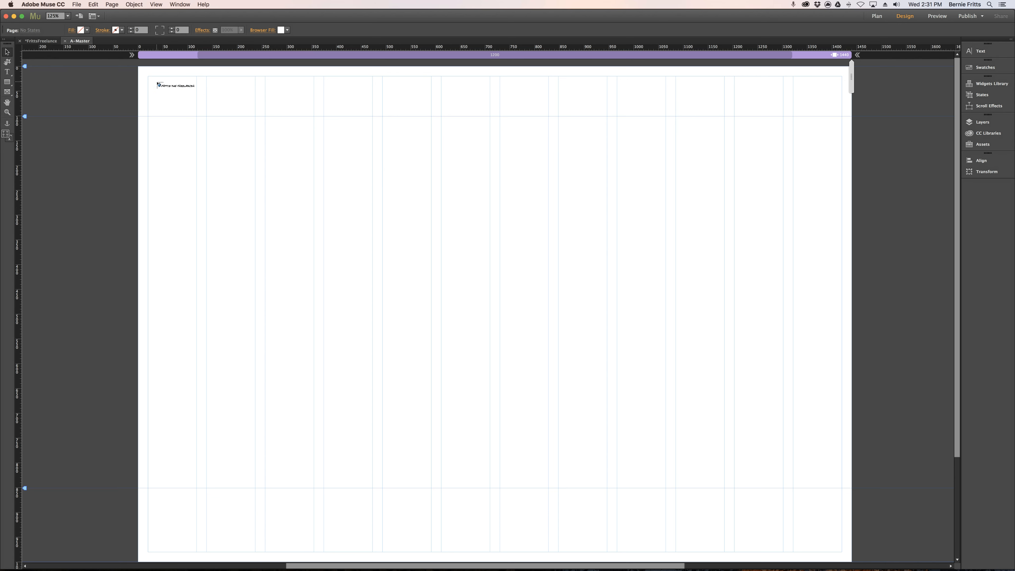
drag(148, 76, 268, 109)
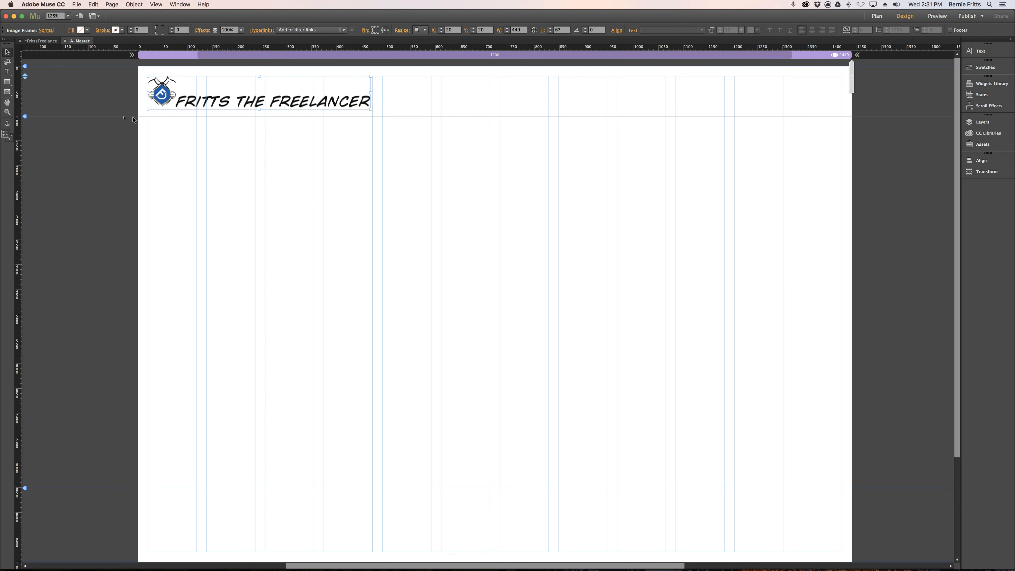
drag(25, 116, 28, 116)
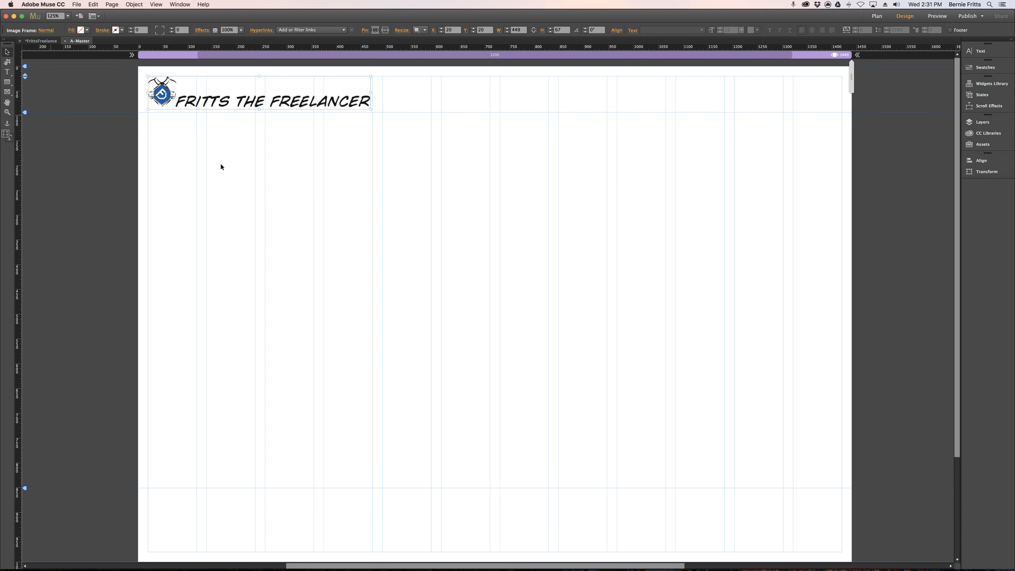
click(405, 177)
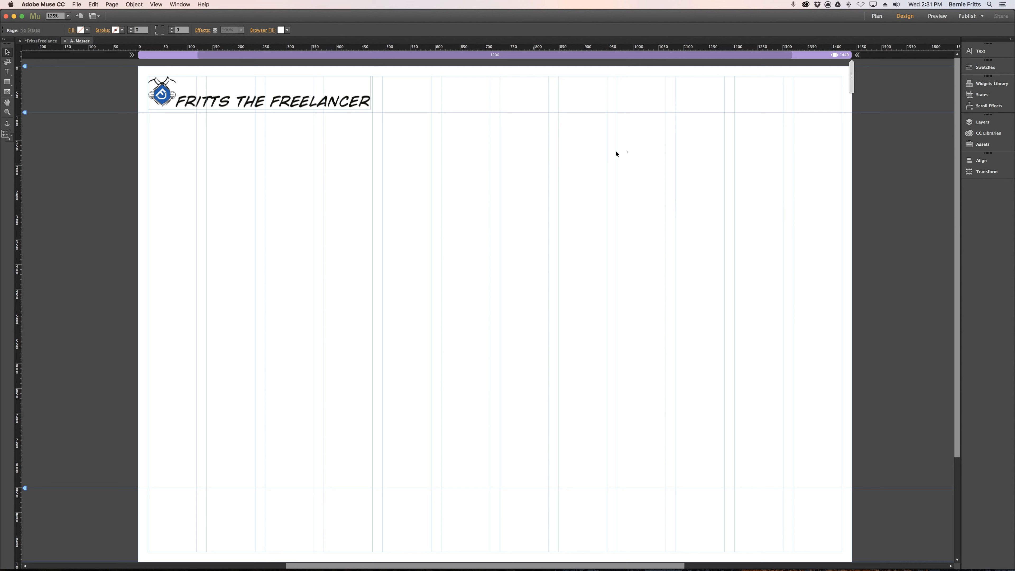
Add a horizontal menu widget to the A-Master page below the header and check it in the site plan's page thumbnails.
click(984, 87)
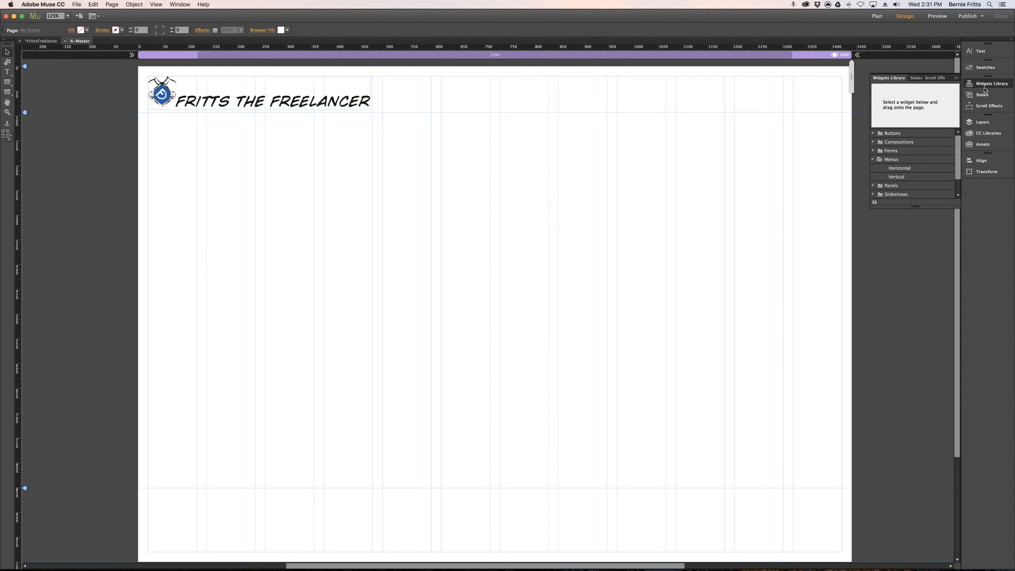
click(905, 170)
drag(912, 170, 334, 180)
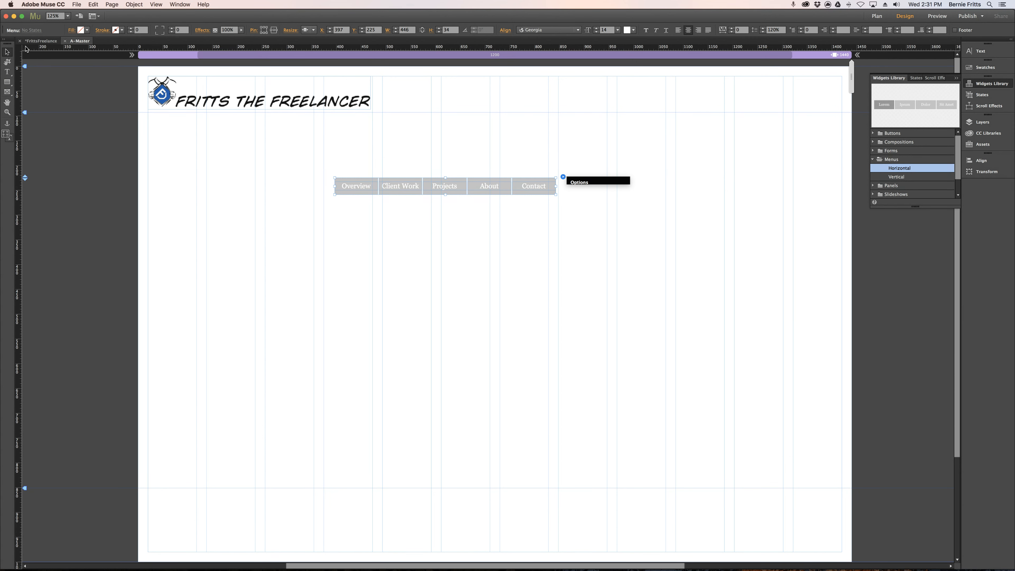
click(36, 45)
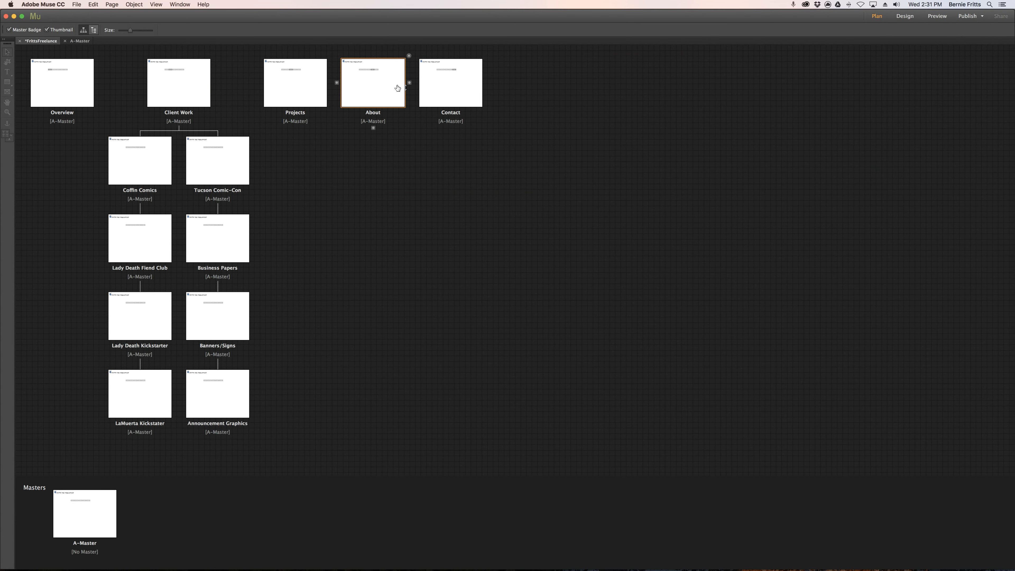
click(78, 40)
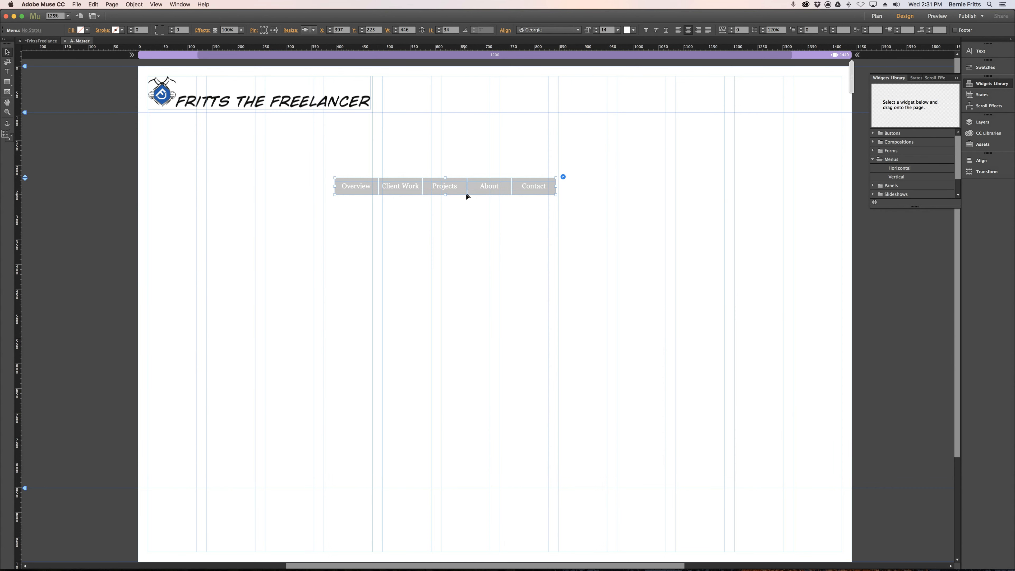
Clear all styling from the menu widget and set its menu type to Top Level Pages.
right_click(468, 185)
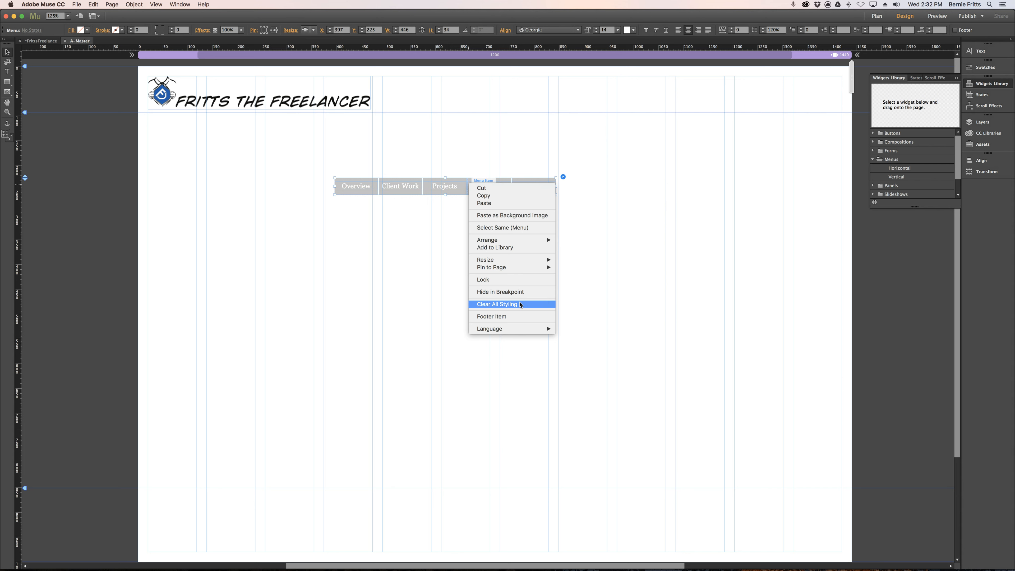
click(497, 304)
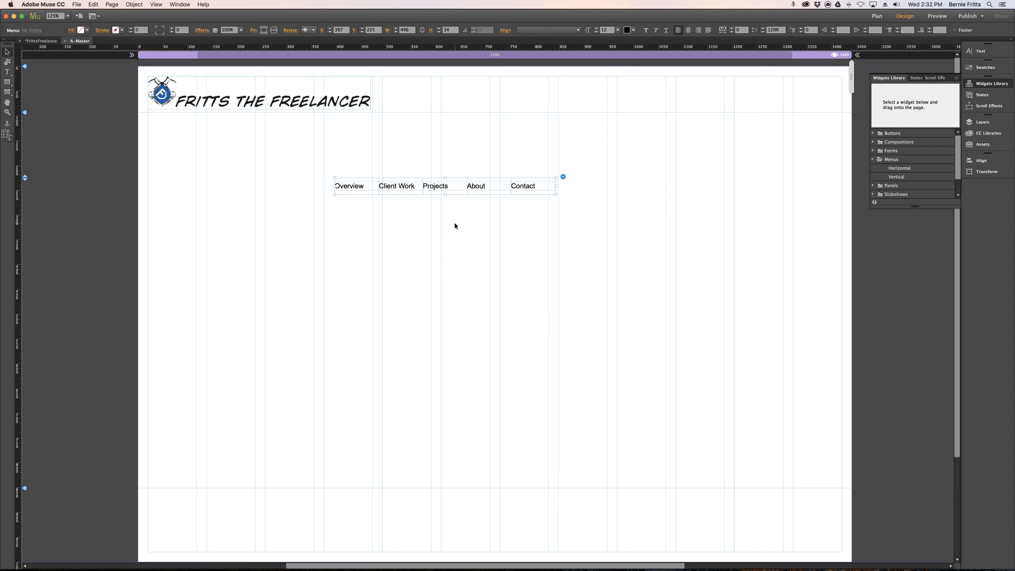
click(563, 176)
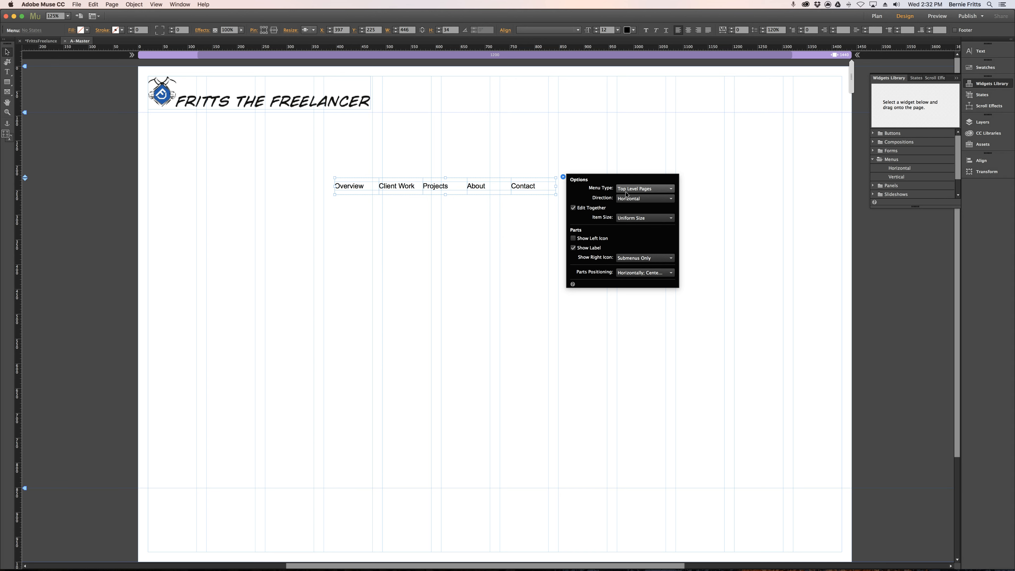
click(667, 192)
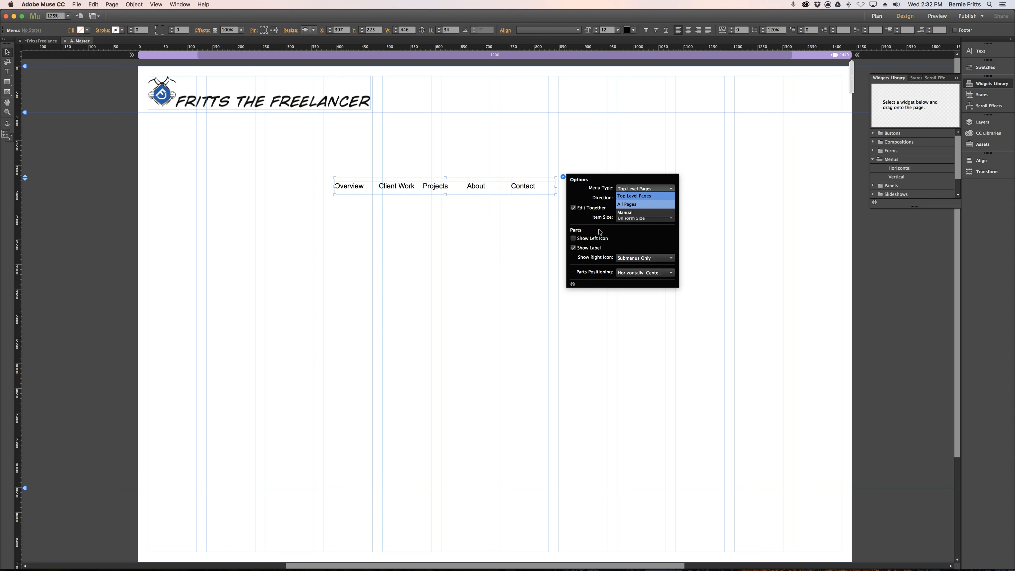
key(Return)
click(645, 189)
click(635, 197)
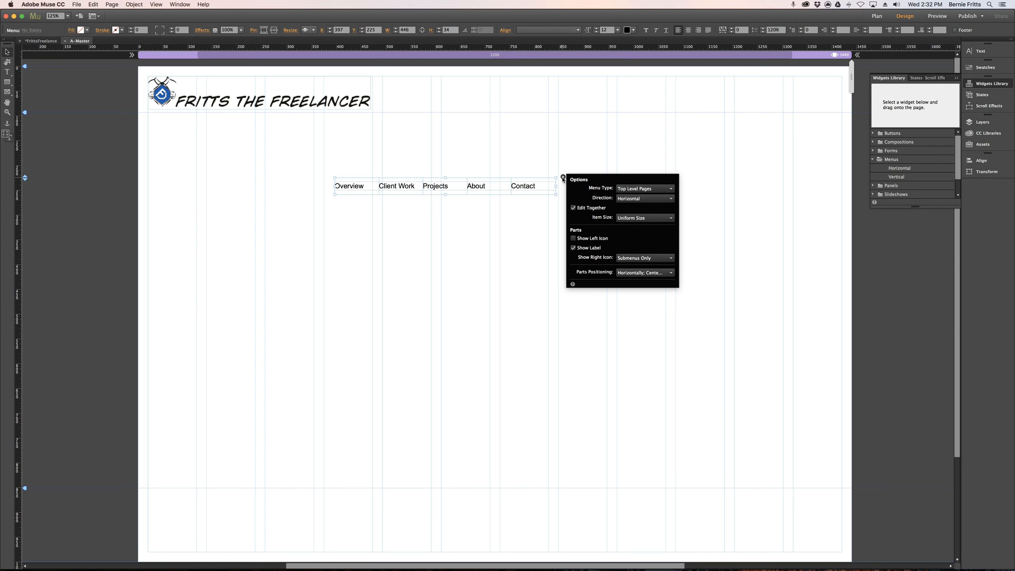
Resize the menu to about 489 × 28 px and set its item text to the Verdana font.
drag(556, 186, 578, 194)
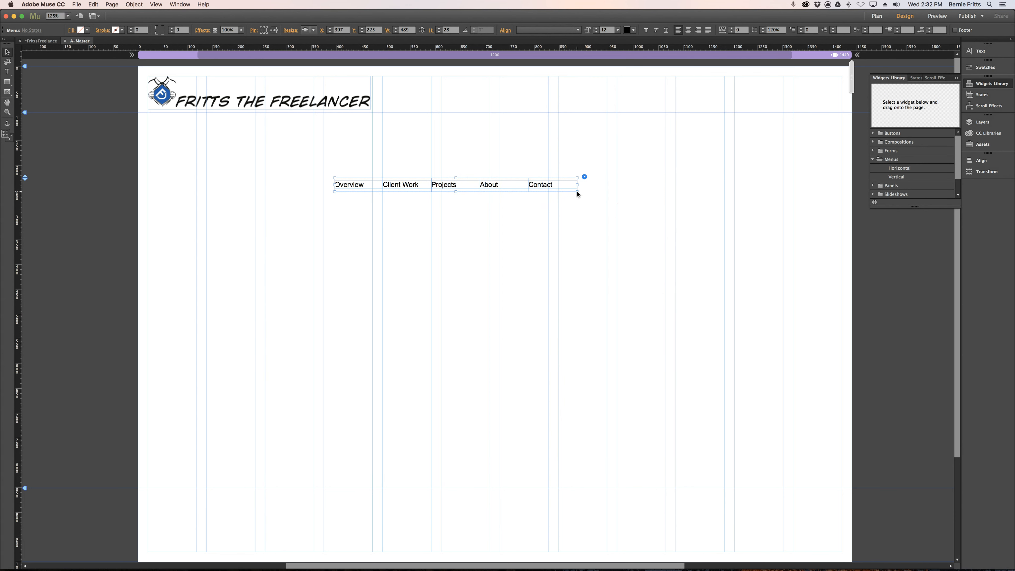
click(418, 187)
click(8, 72)
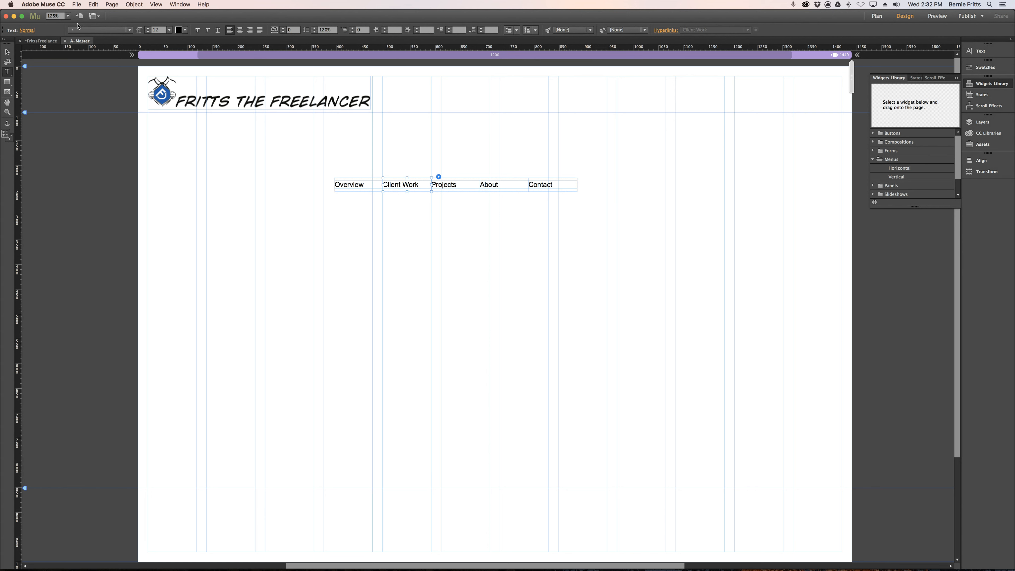
click(129, 30)
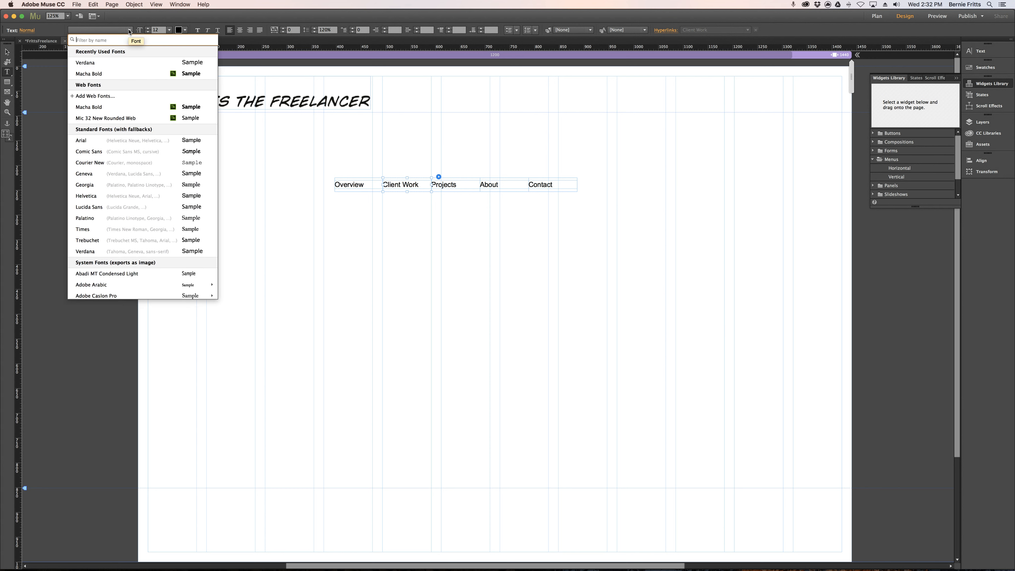
click(89, 64)
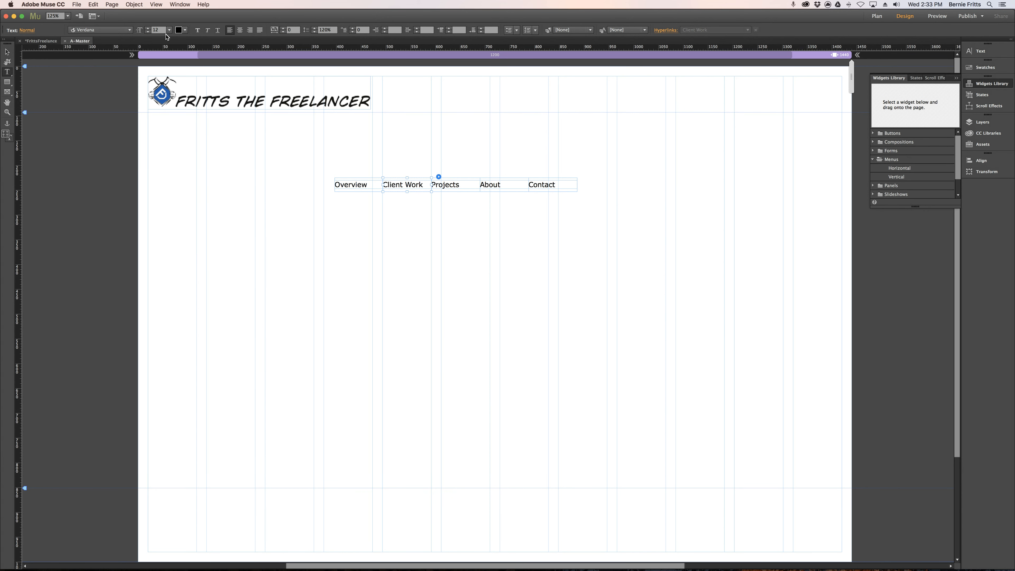
Set the menu item text to size 12 and center it within each item.
click(148, 32)
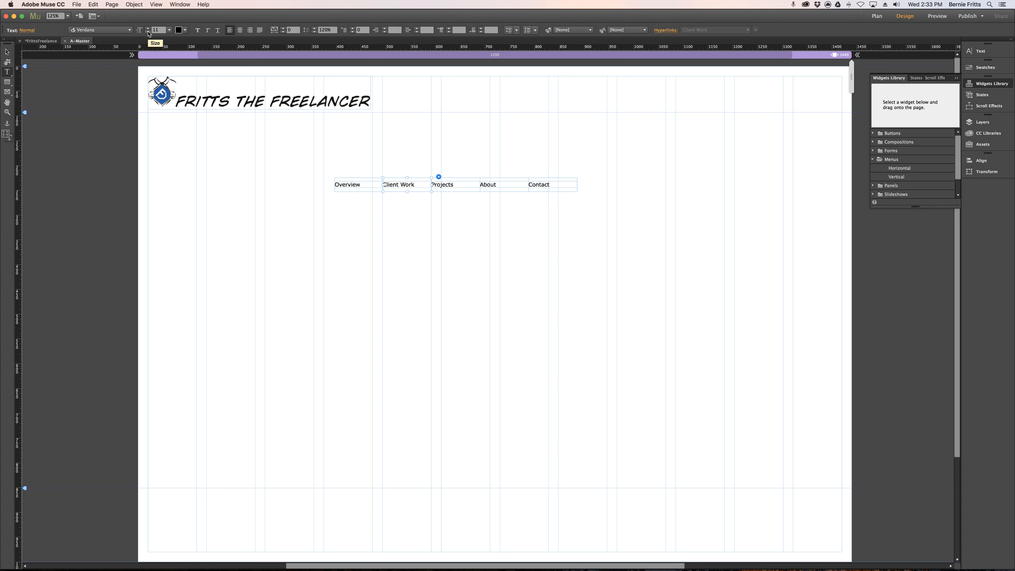
click(148, 29)
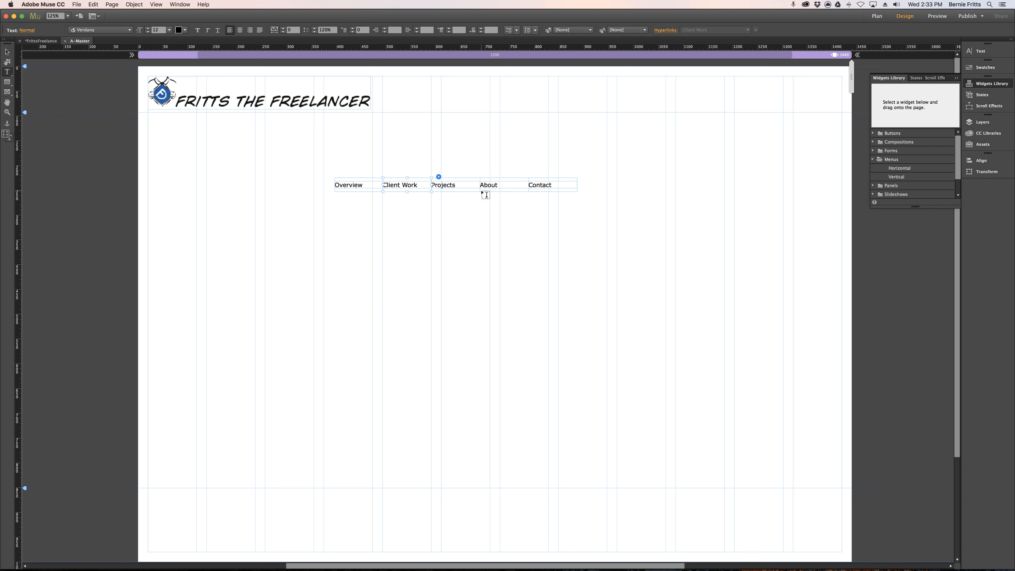
click(239, 30)
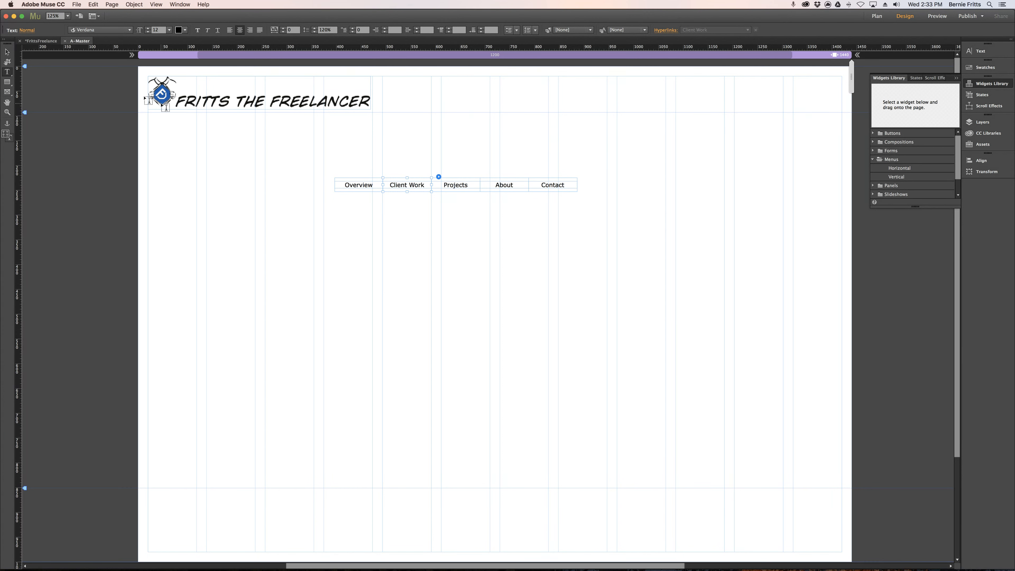
Move the menu into the header, flush with the page's right margin and resting on the header guide, and preview the page.
click(7, 52)
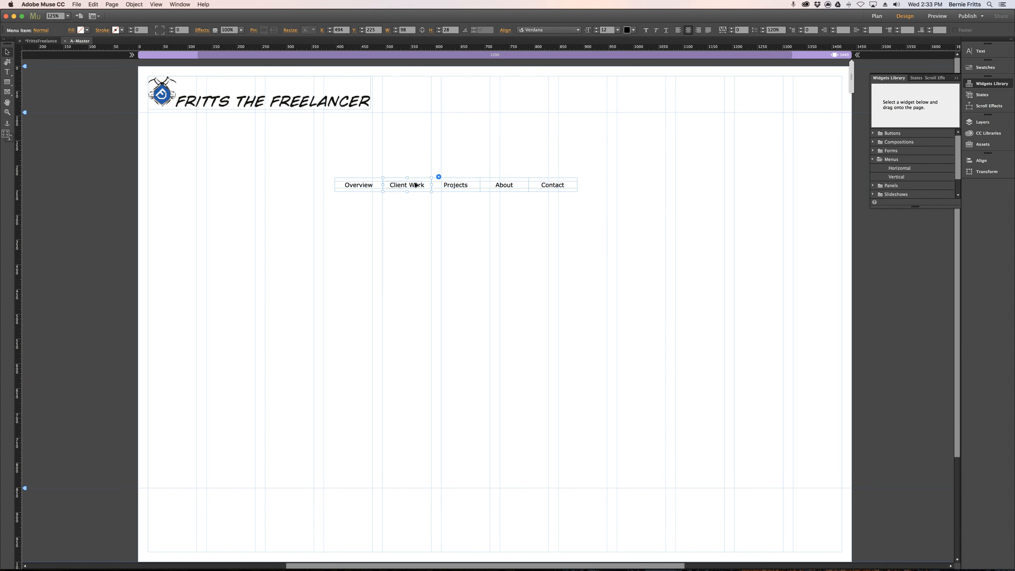
drag(414, 185, 679, 106)
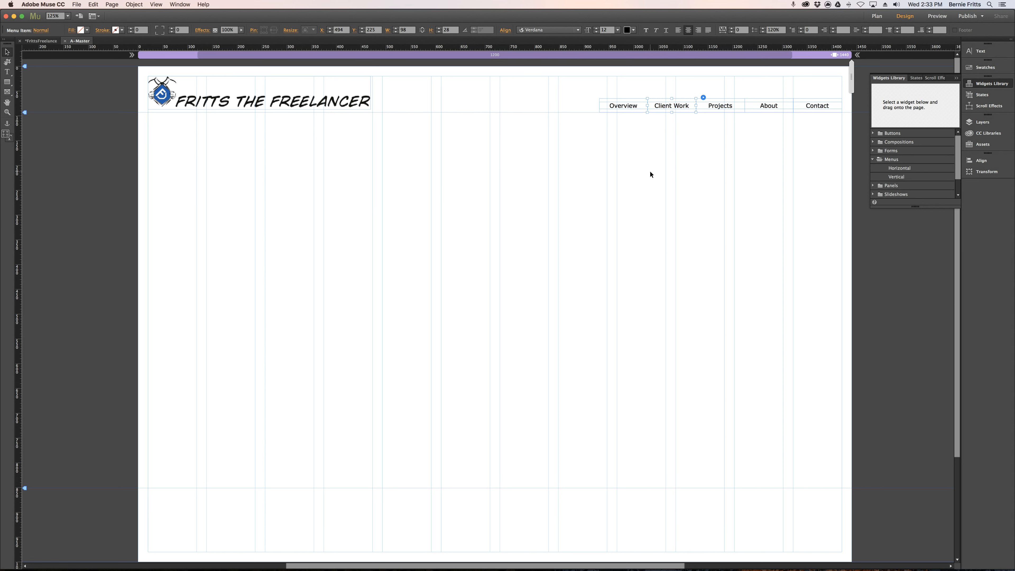
click(942, 16)
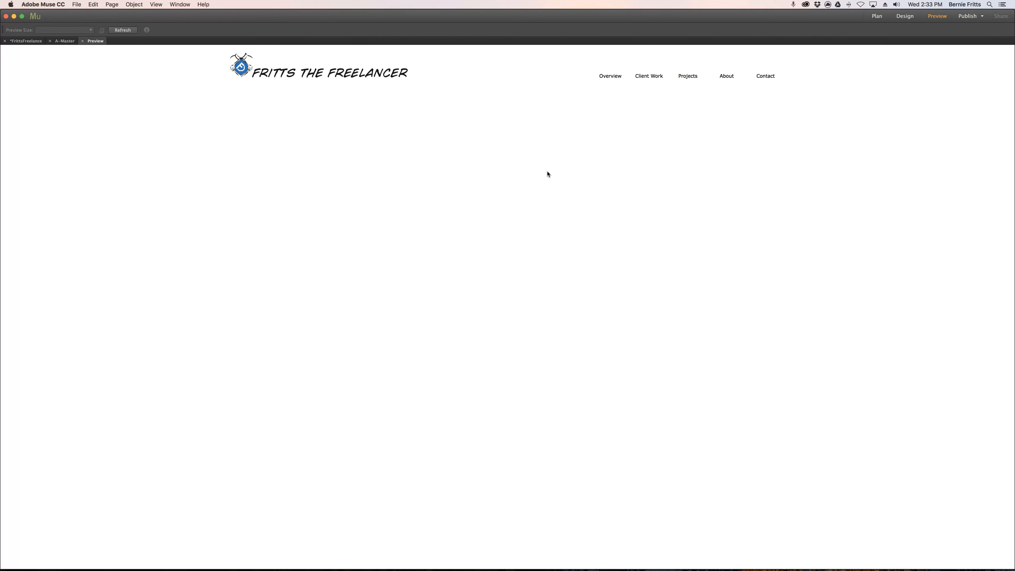
click(904, 16)
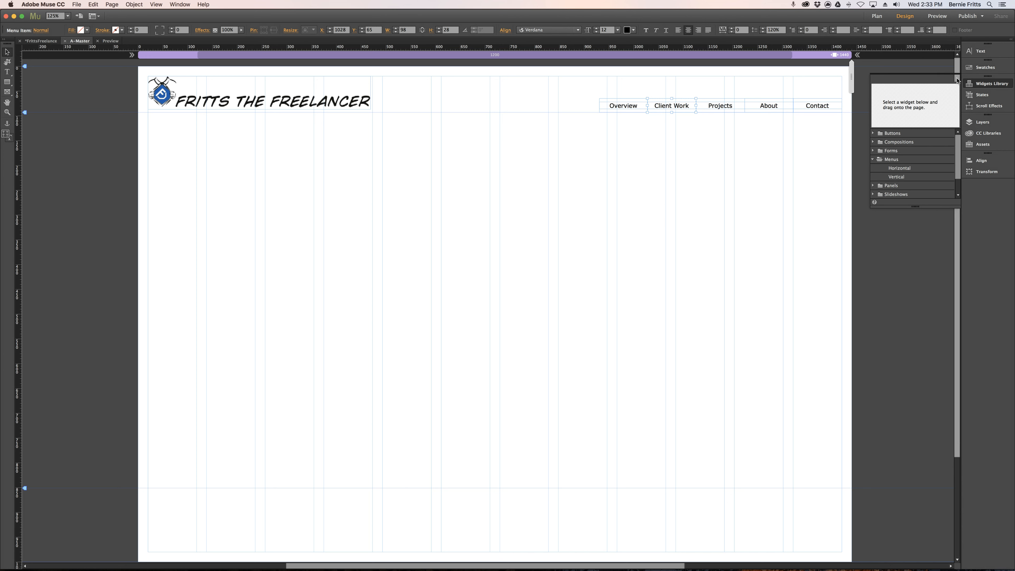
Put away the widgets library and show the selected menu item's states with their transition settings expanded.
click(957, 80)
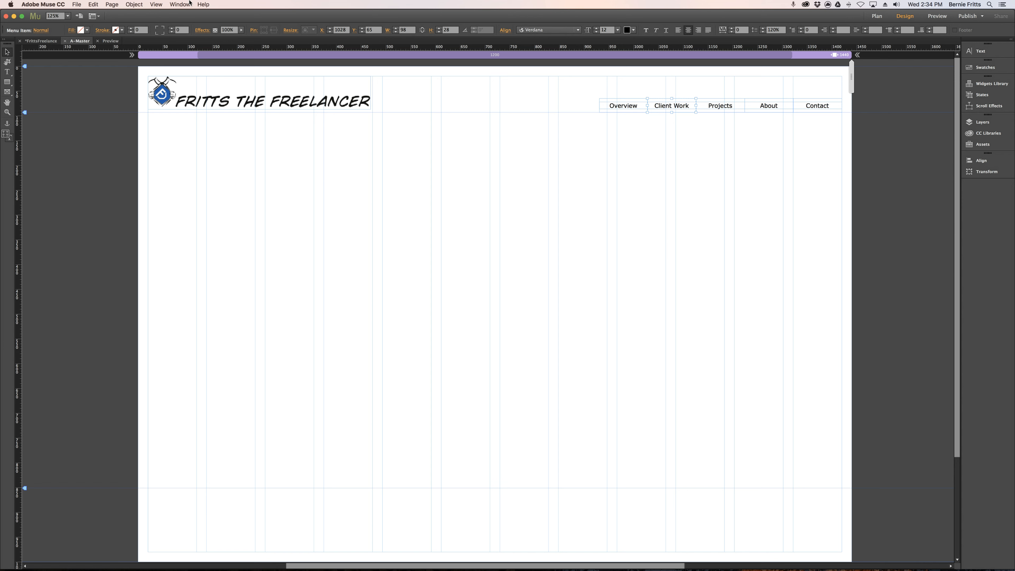
click(179, 4)
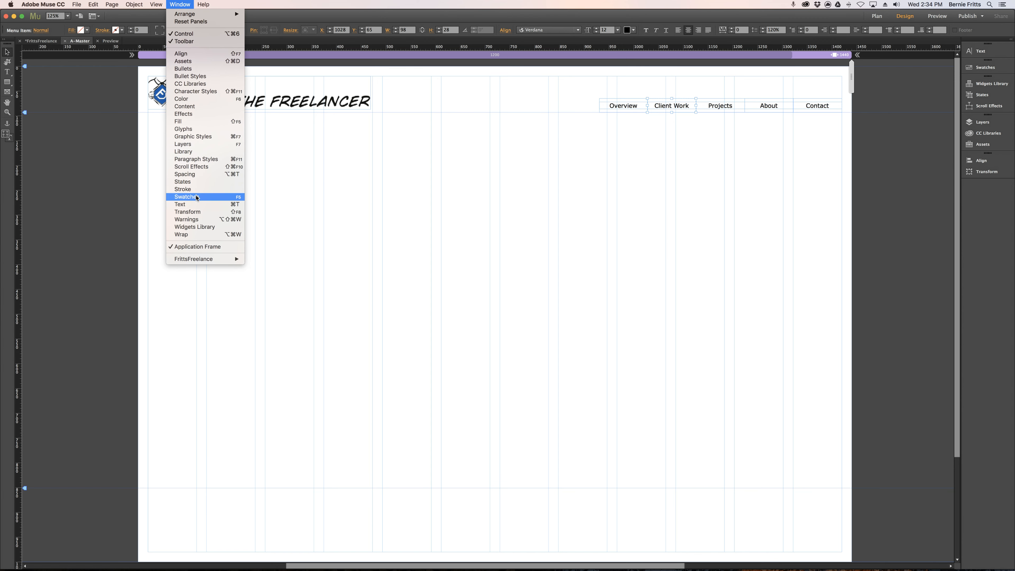
click(183, 3)
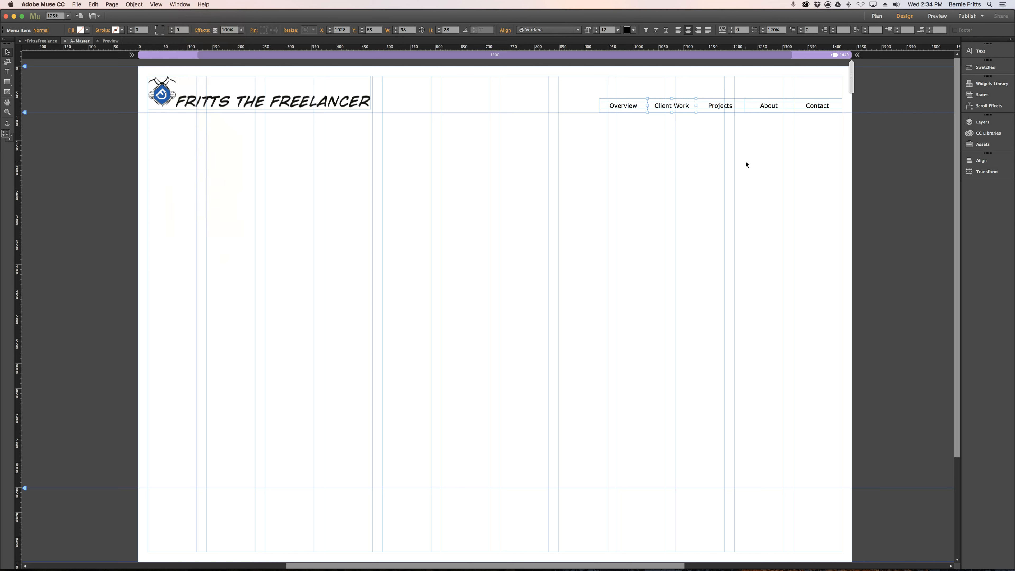
click(987, 95)
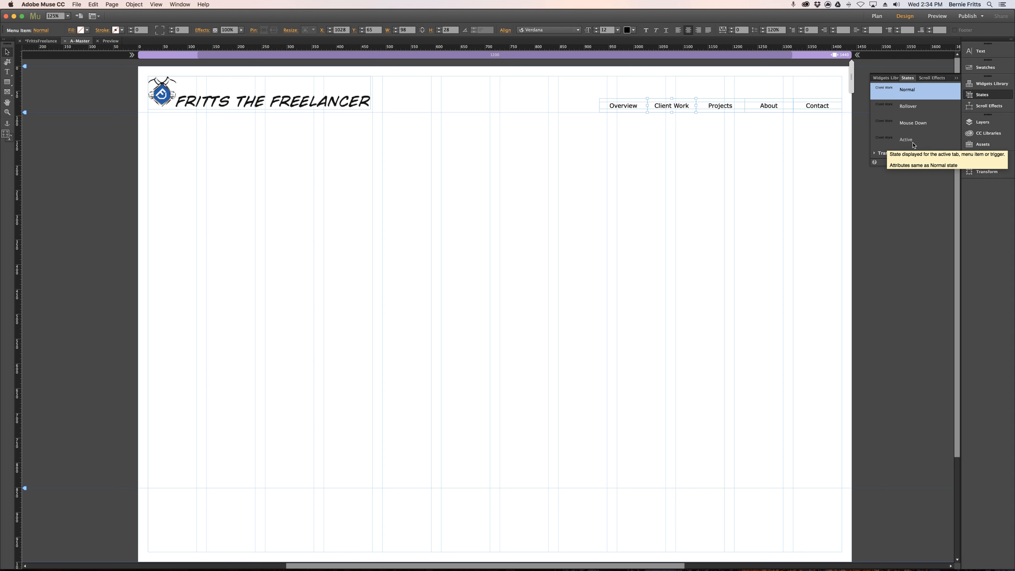
click(875, 154)
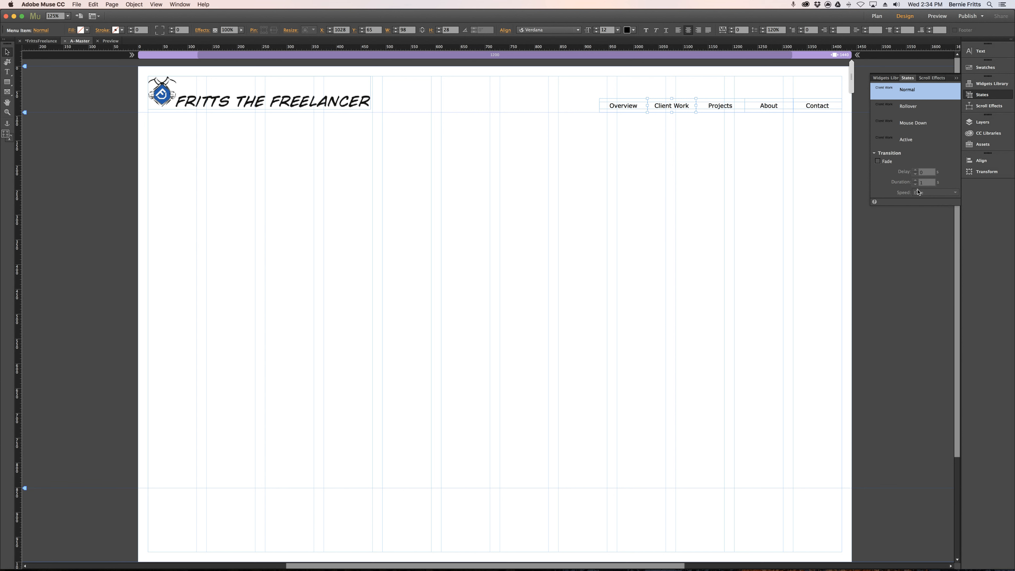
Set the text color of the Overview menu item's Rollover state to red.
click(631, 106)
key(Escape)
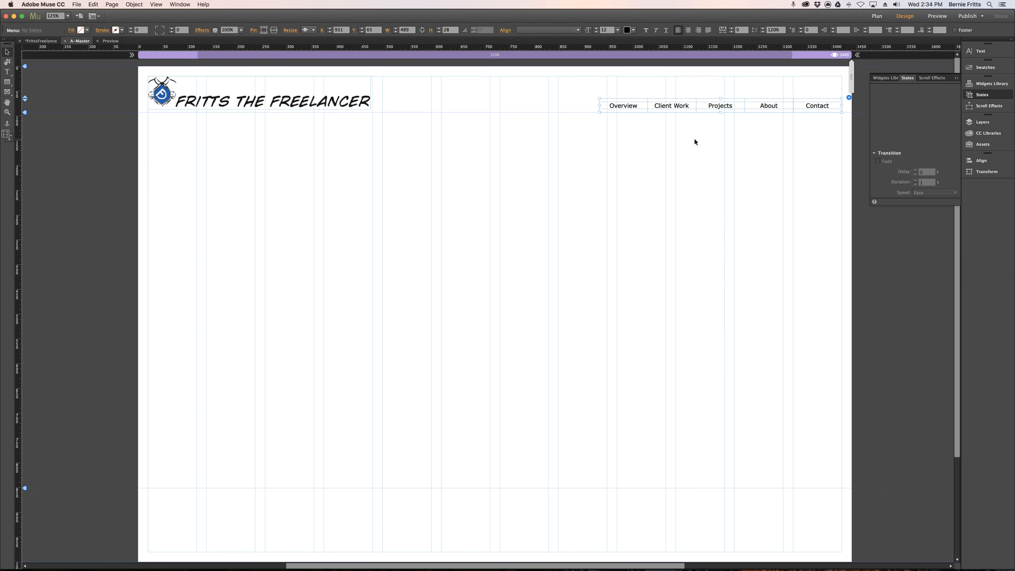
click(628, 105)
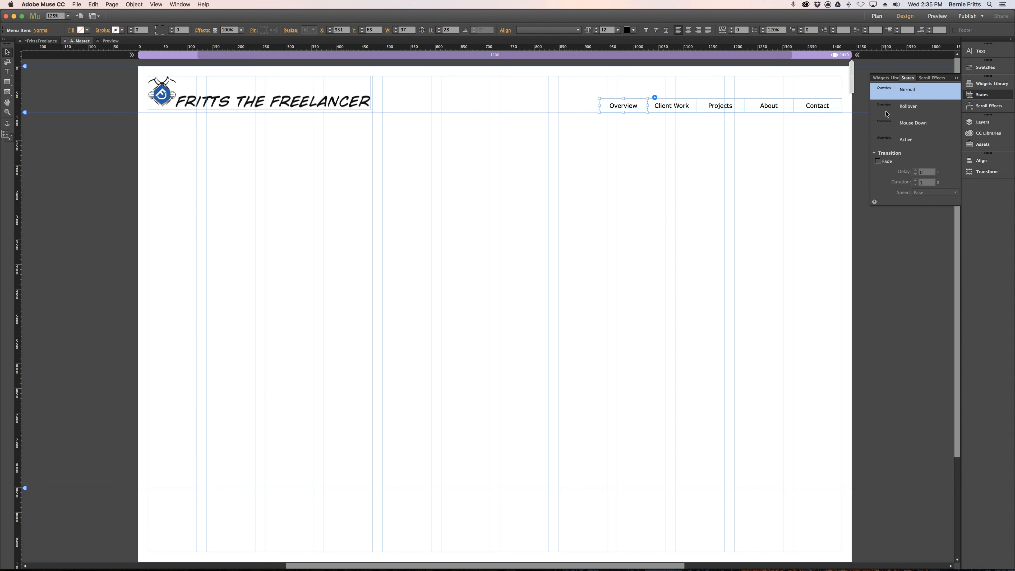
click(904, 107)
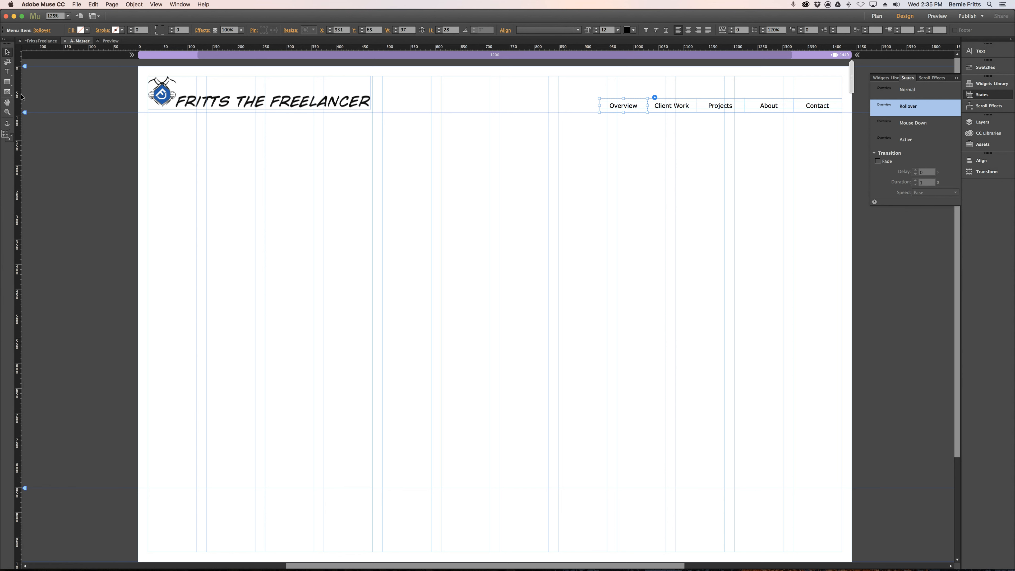
click(10, 73)
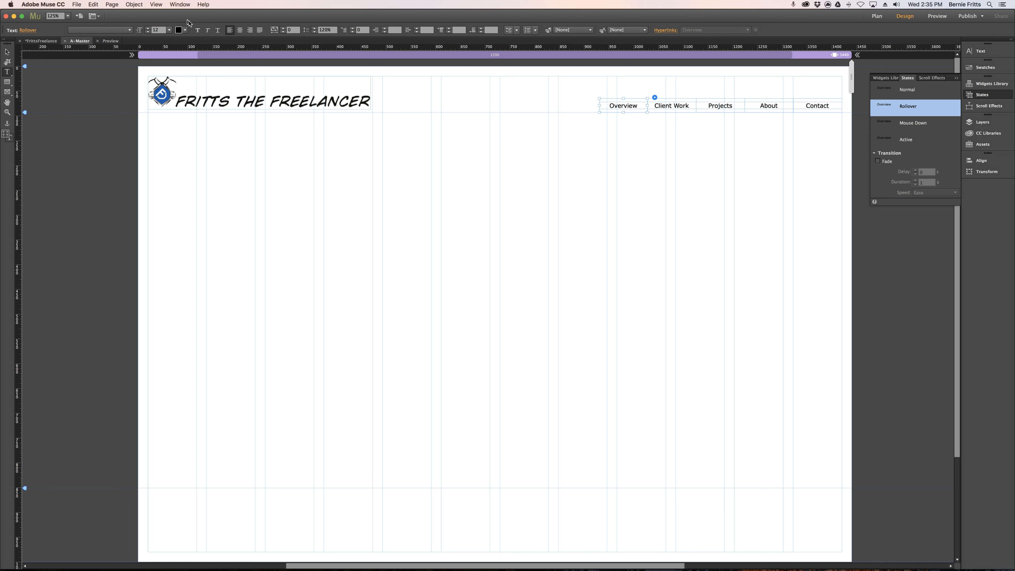
click(185, 31)
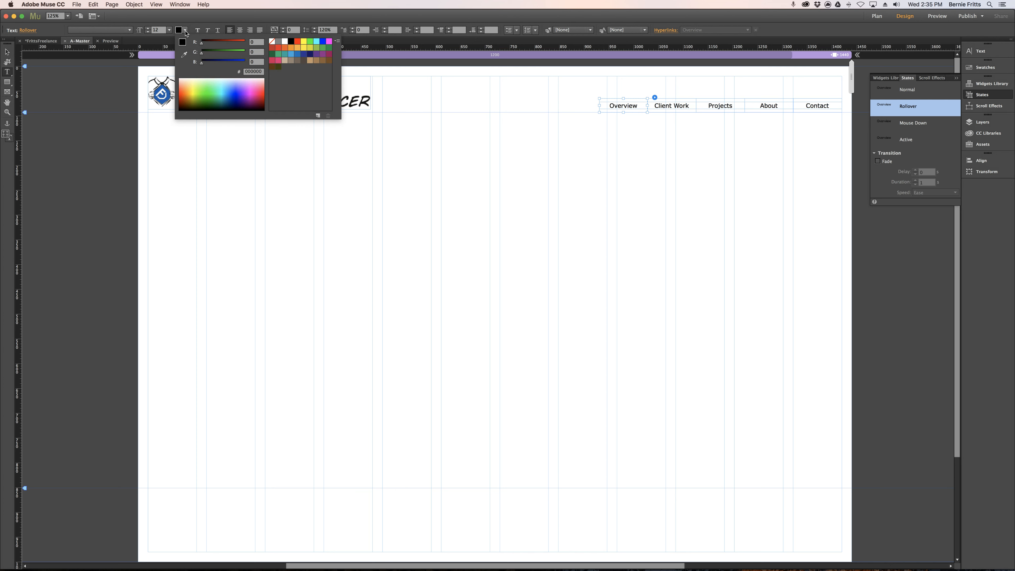
click(298, 42)
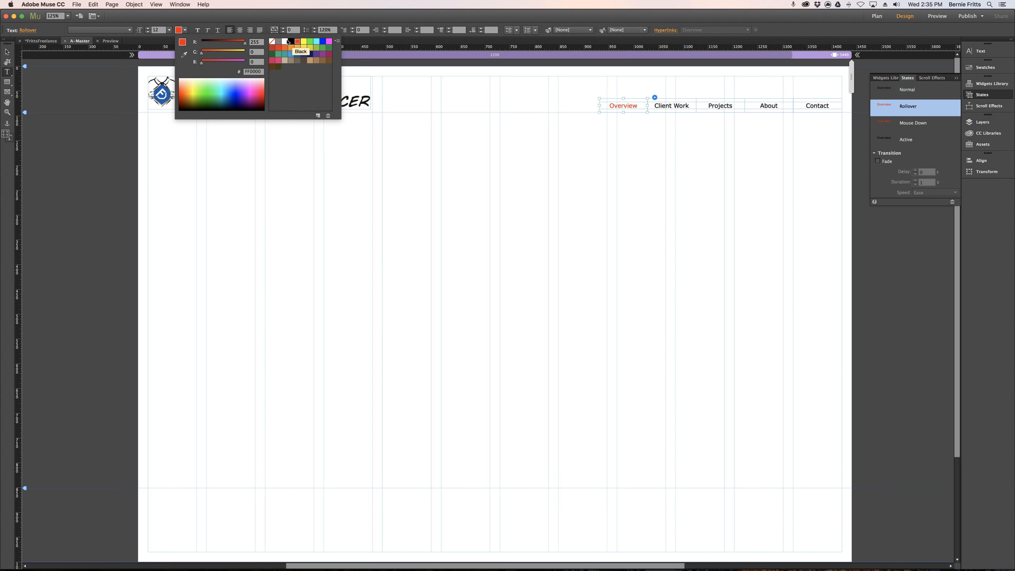
click(184, 30)
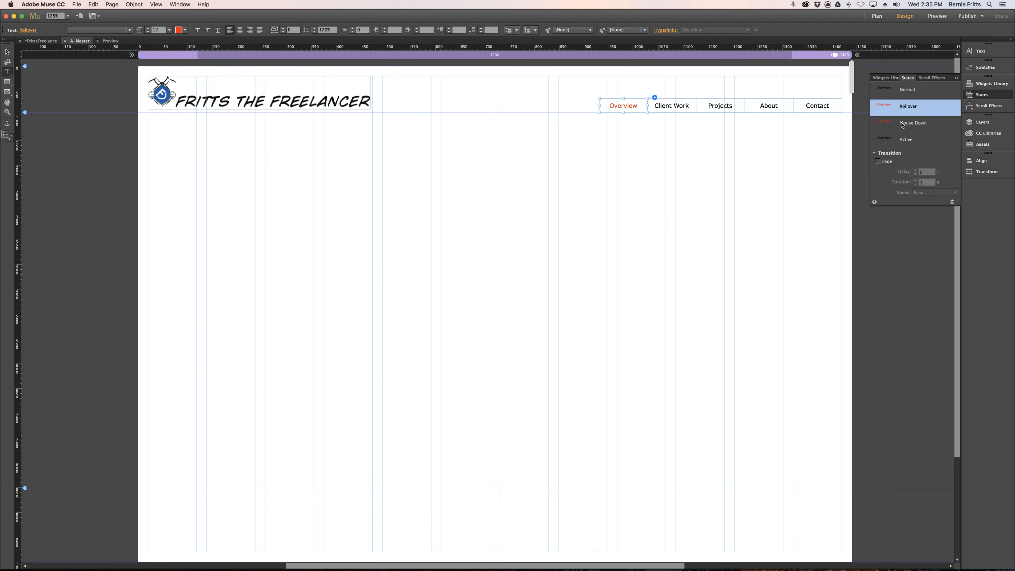
Set the text color of the Overview item's Mouse Down state to orange.
click(911, 123)
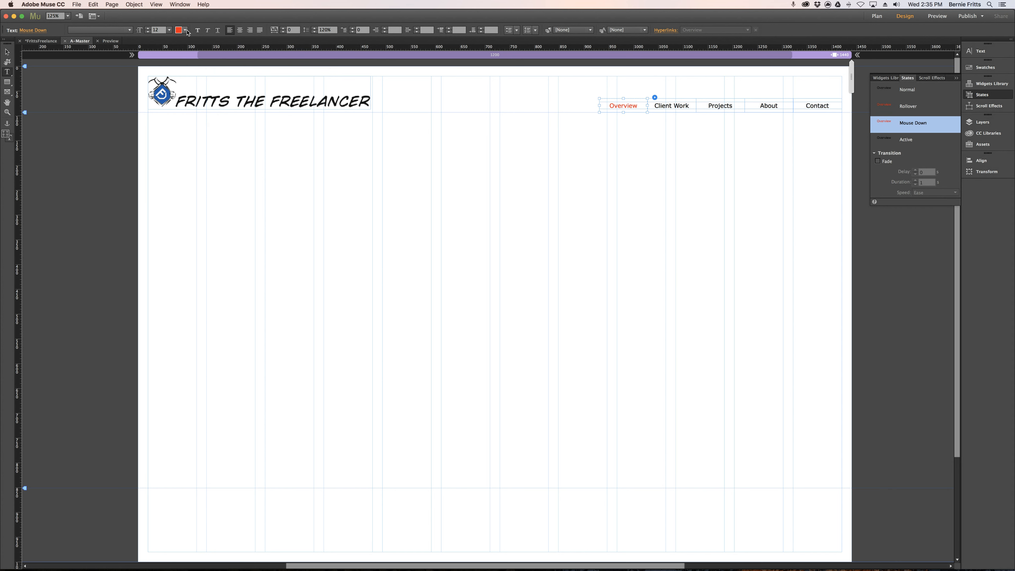
click(179, 31)
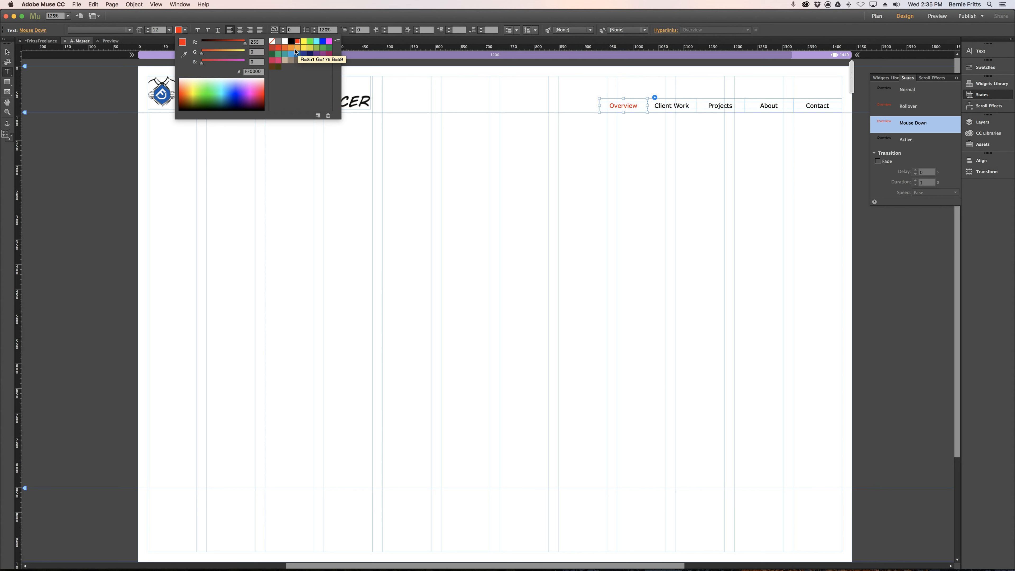
click(291, 49)
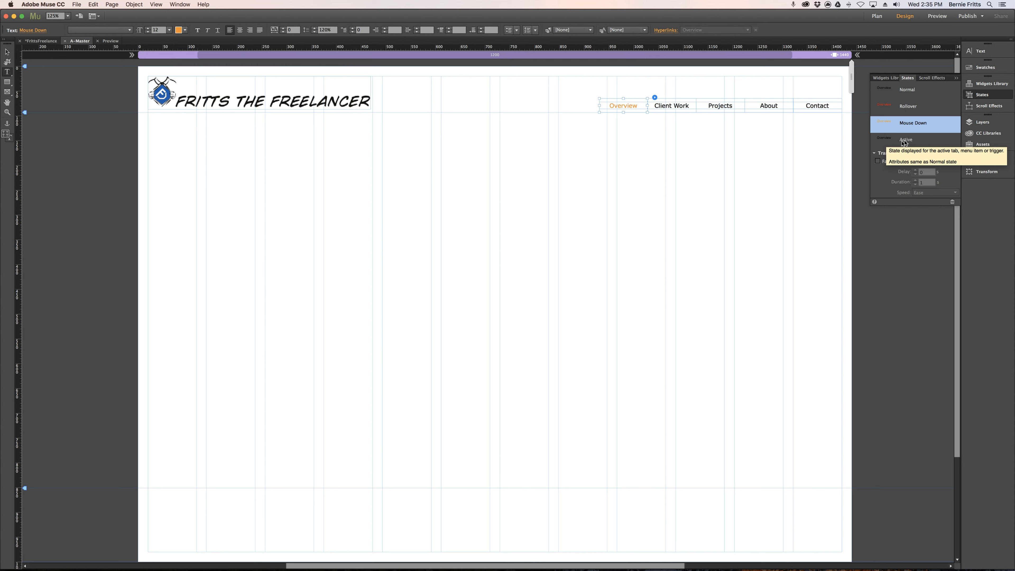
key(Escape)
Compare the Mouse Down state of the Client Work and Overview menu items.
click(673, 111)
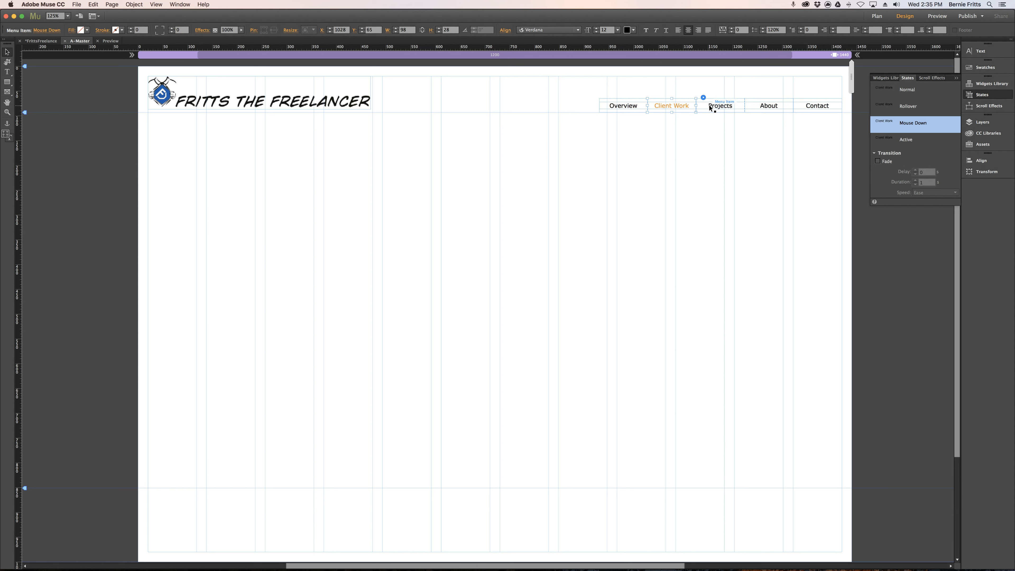
click(631, 109)
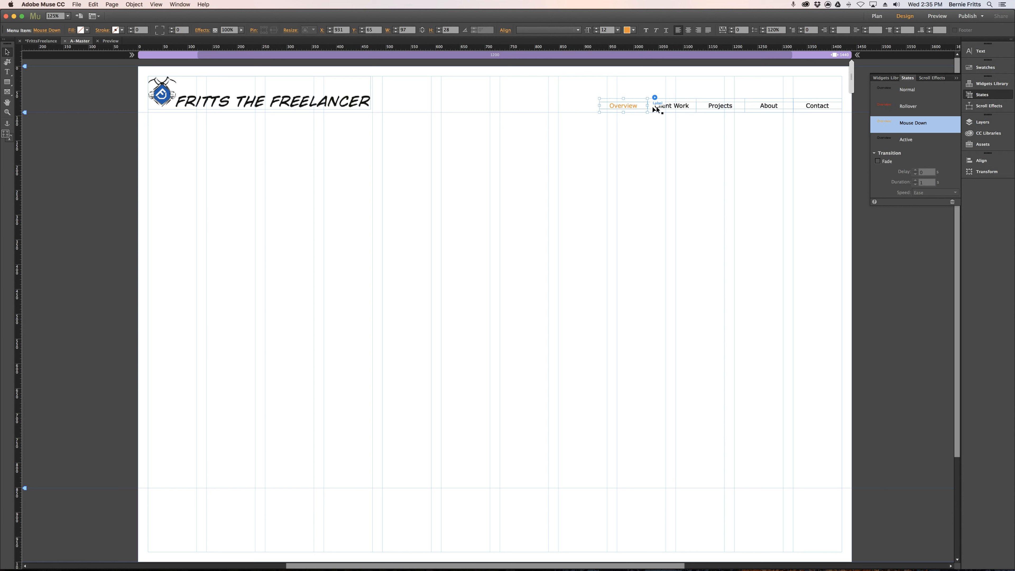
click(671, 110)
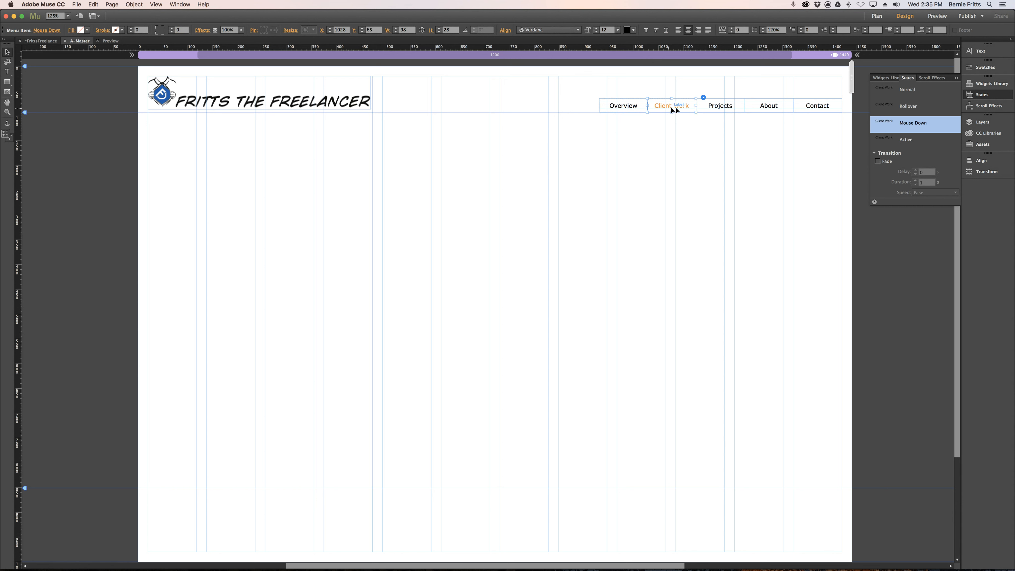
key(Escape)
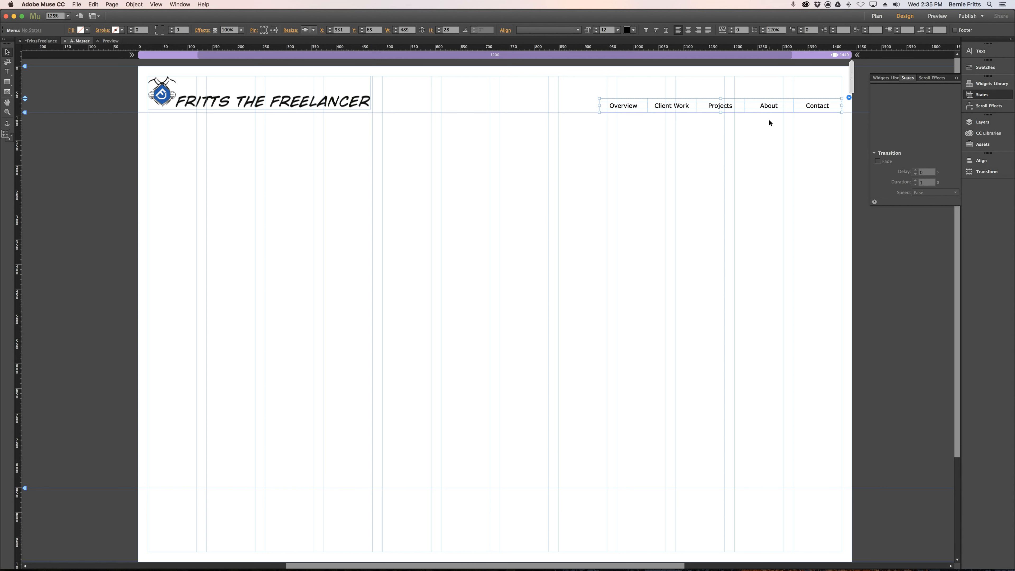
Apply the red text color to the Client Work item's Rollover state.
click(669, 107)
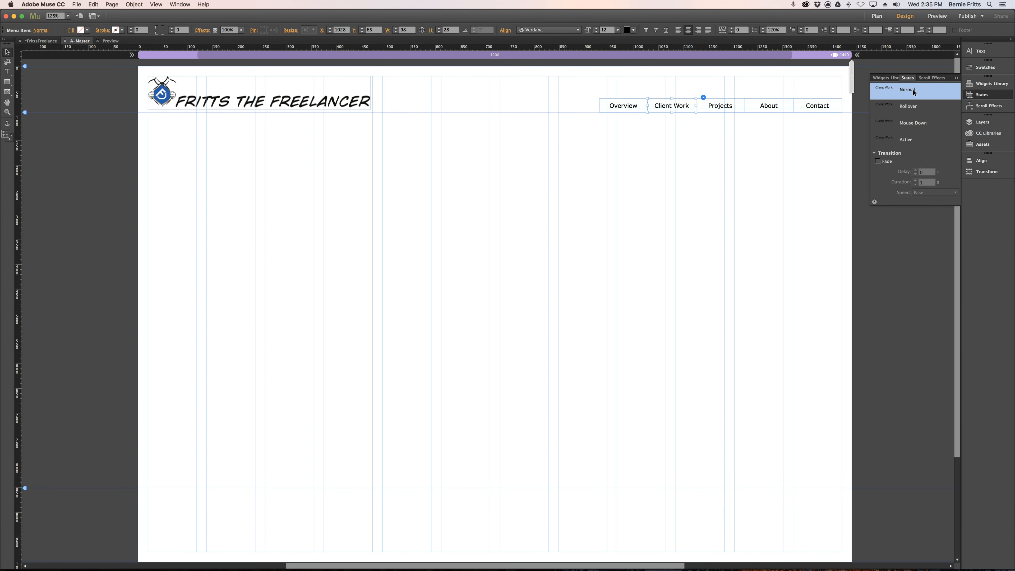
click(910, 108)
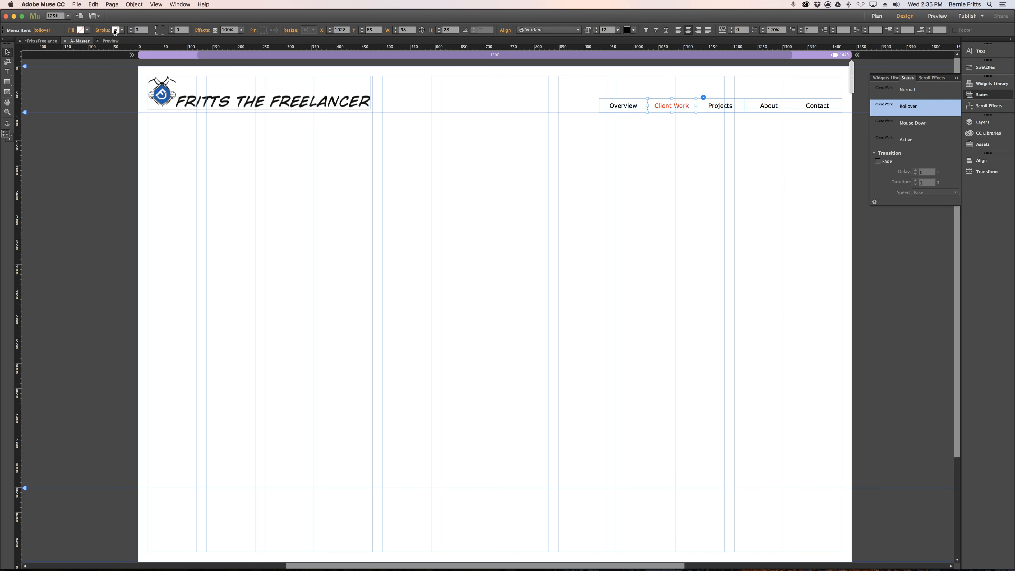
click(6, 71)
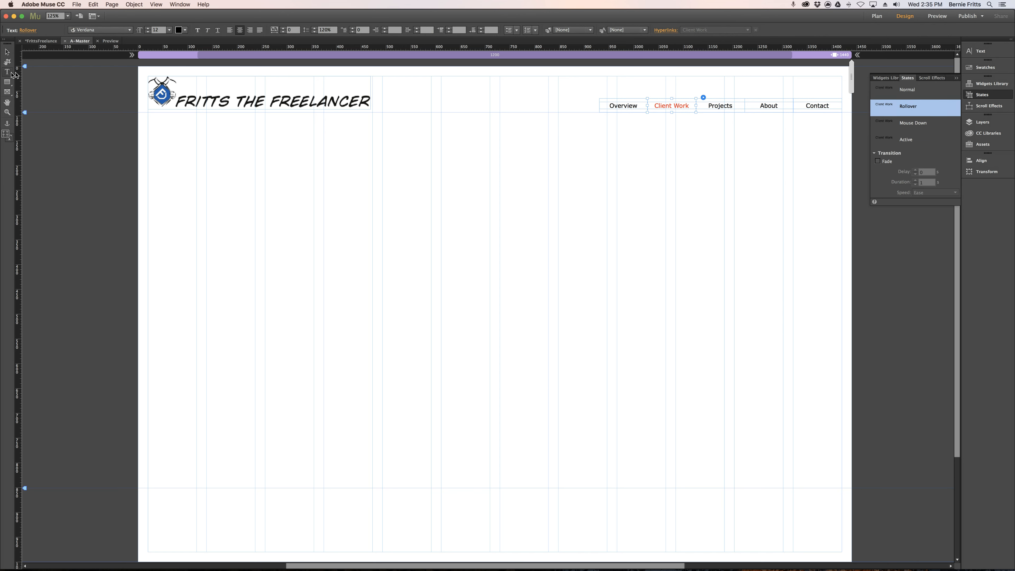
click(185, 31)
click(297, 43)
Apply the orange text color (R=247 G=147 B=30) to the Client Work item's Mouse Down state.
click(912, 126)
click(912, 126)
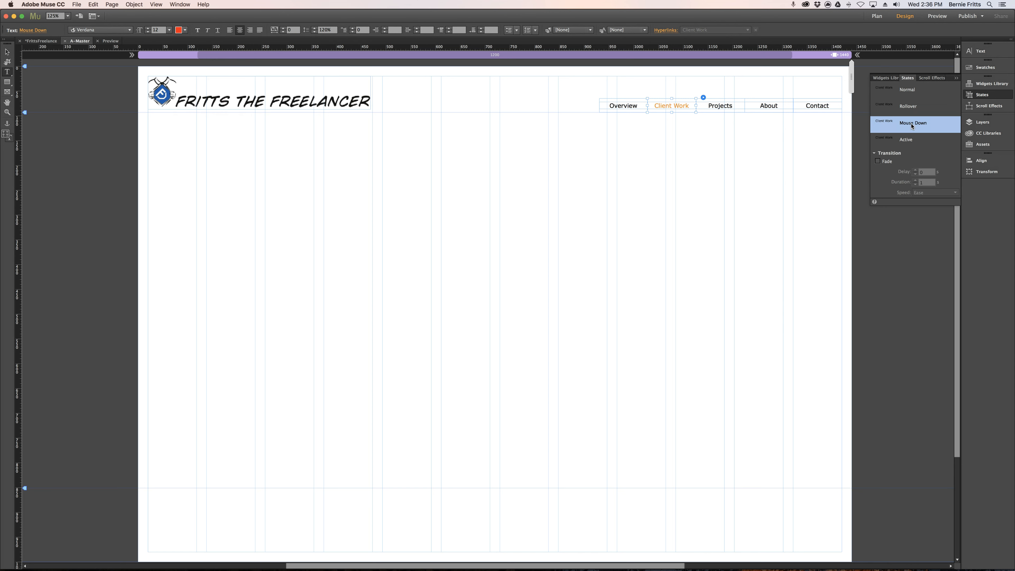
click(184, 32)
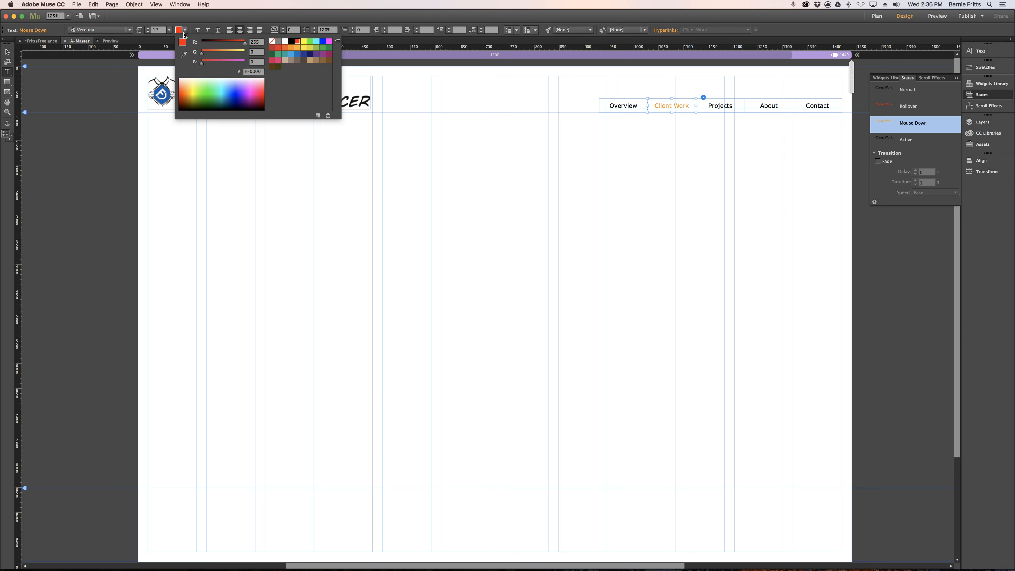
click(293, 49)
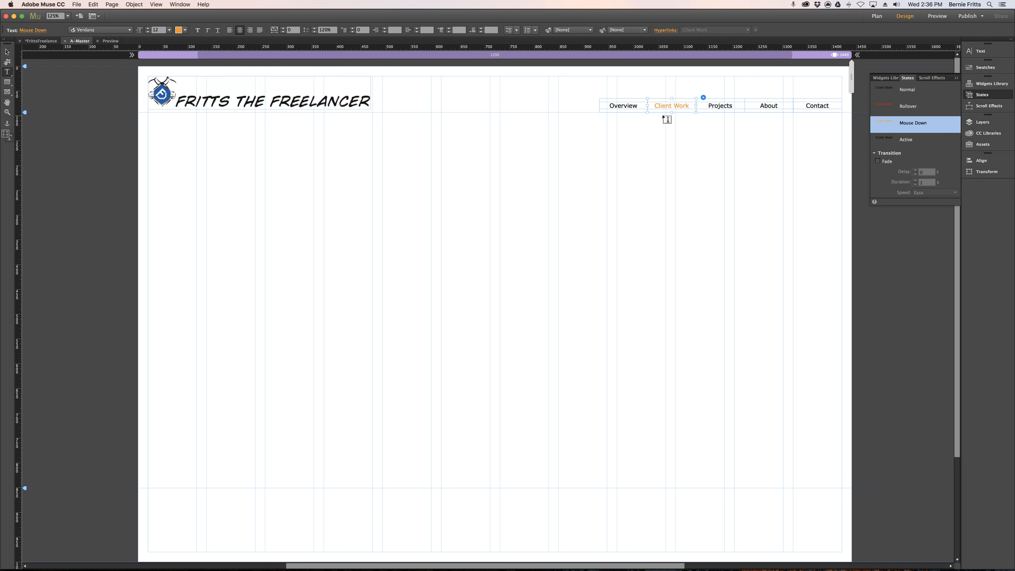
click(7, 52)
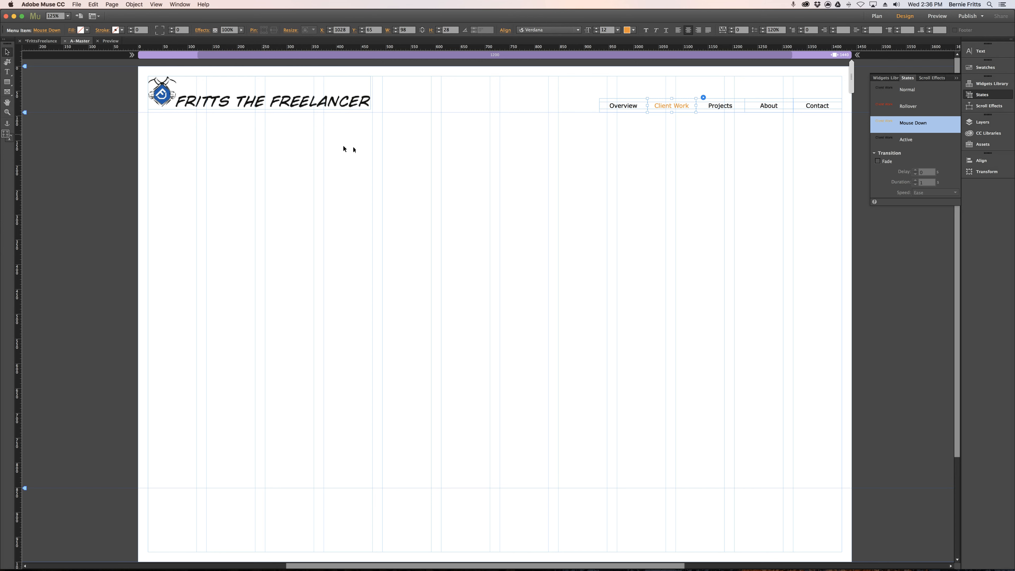
Check the state colors on the menu items, test them in the page preview, and return to the design view.
click(629, 105)
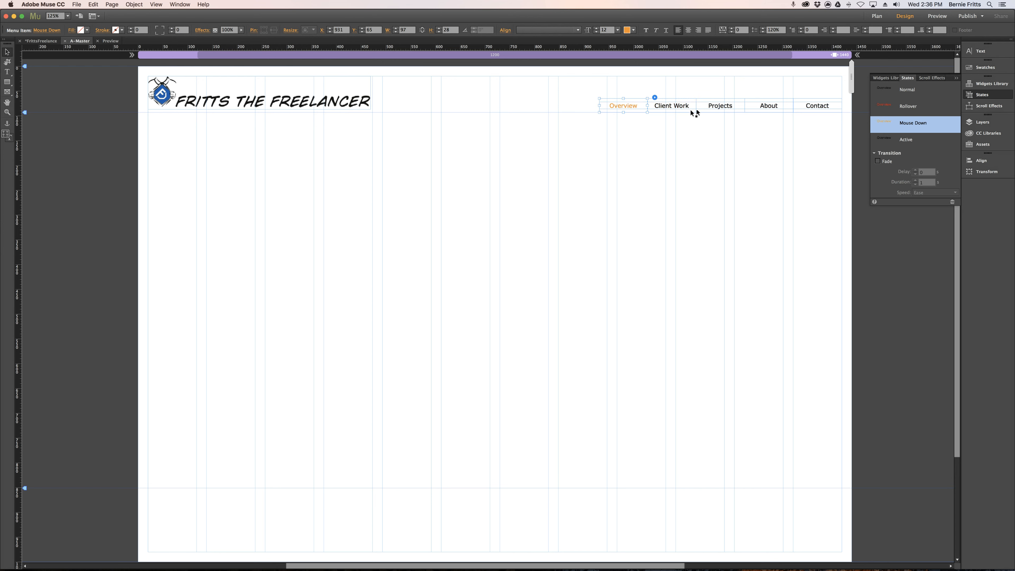
click(712, 111)
click(697, 162)
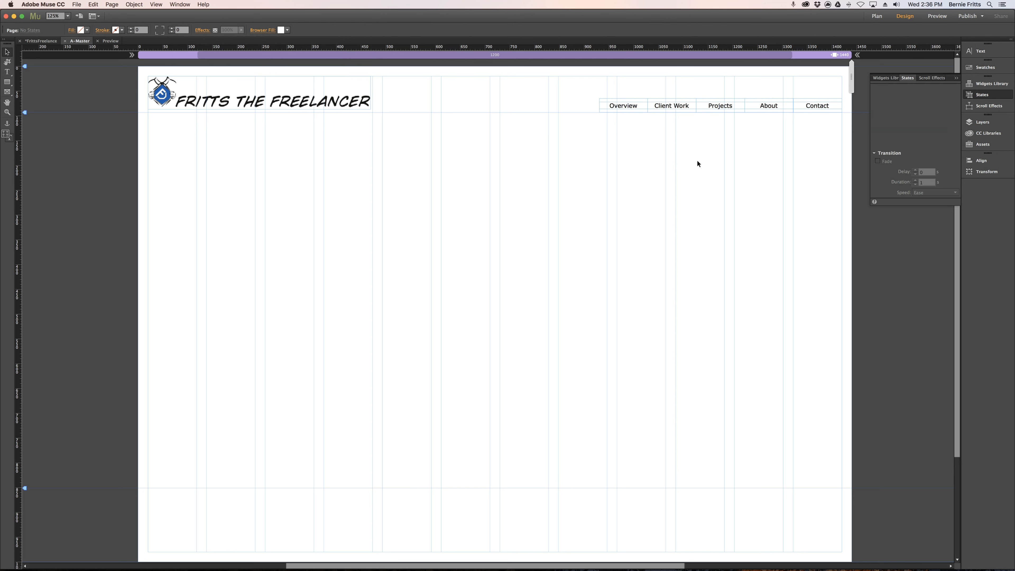
key(super+p)
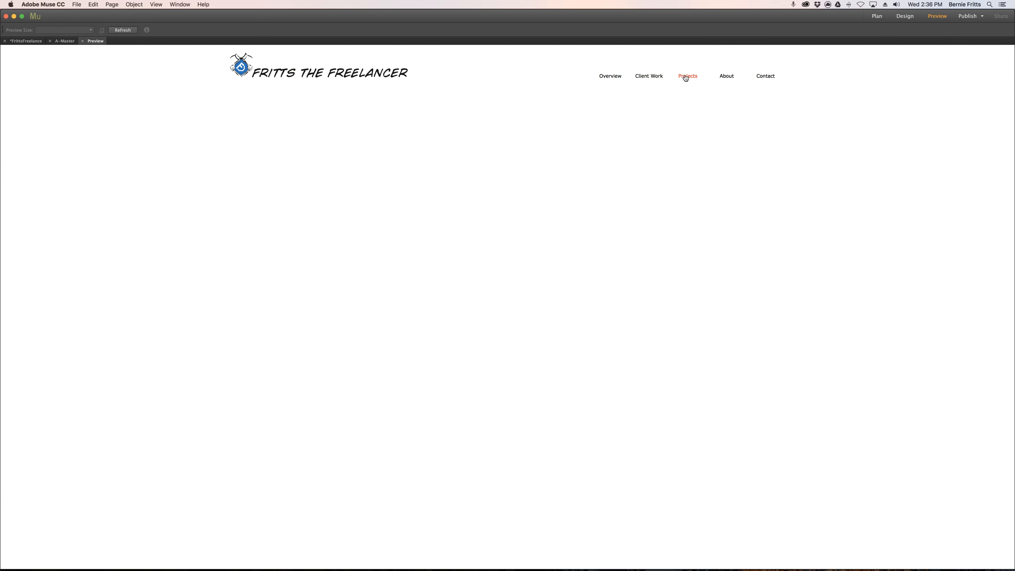
click(643, 79)
click(618, 80)
click(652, 80)
click(609, 80)
click(905, 16)
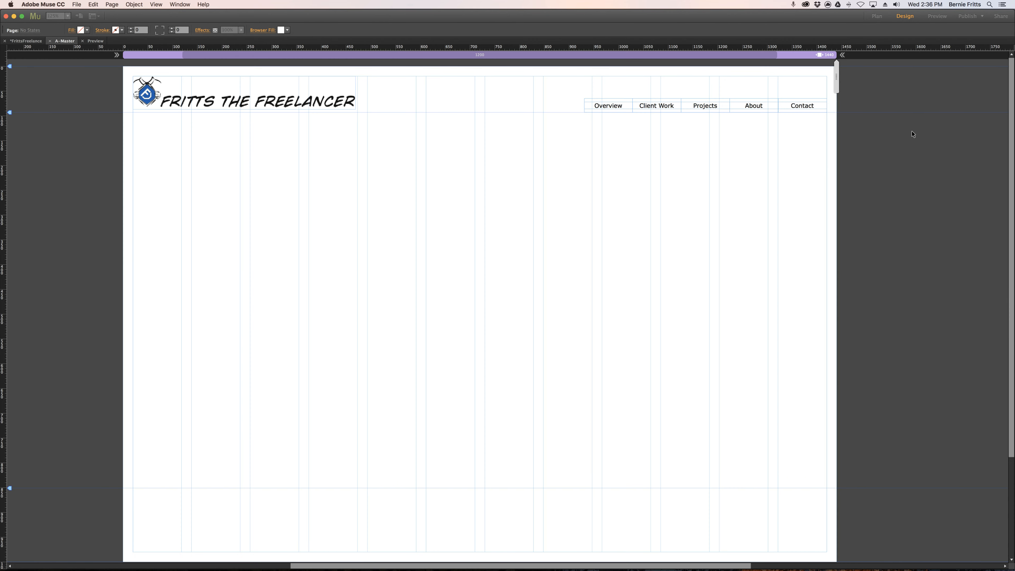
Style the Overview menu item's Active state with a text size of 14 and gray text color (R=127 G=127 B=127).
key(Tab)
click(685, 106)
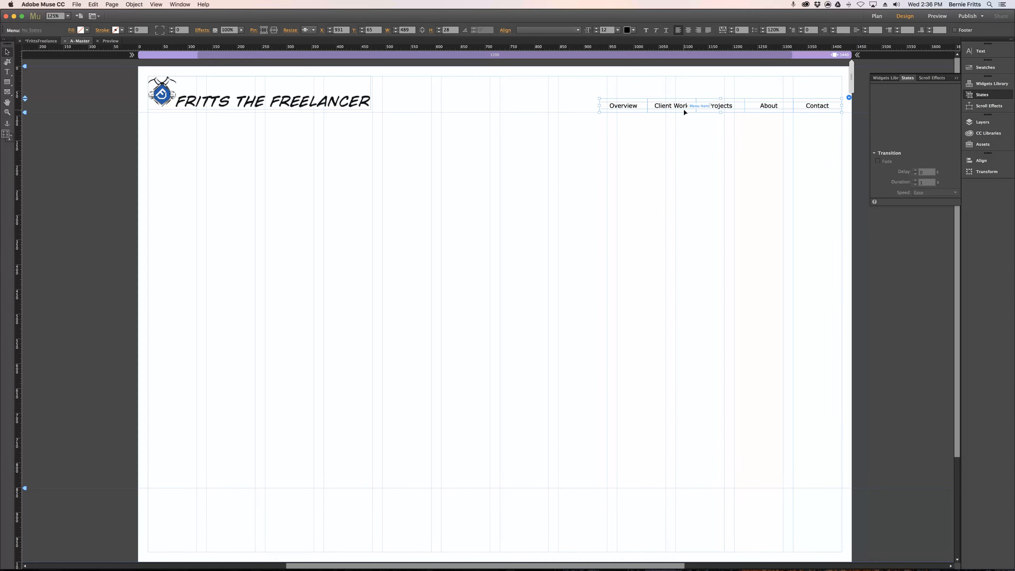
click(683, 107)
click(626, 105)
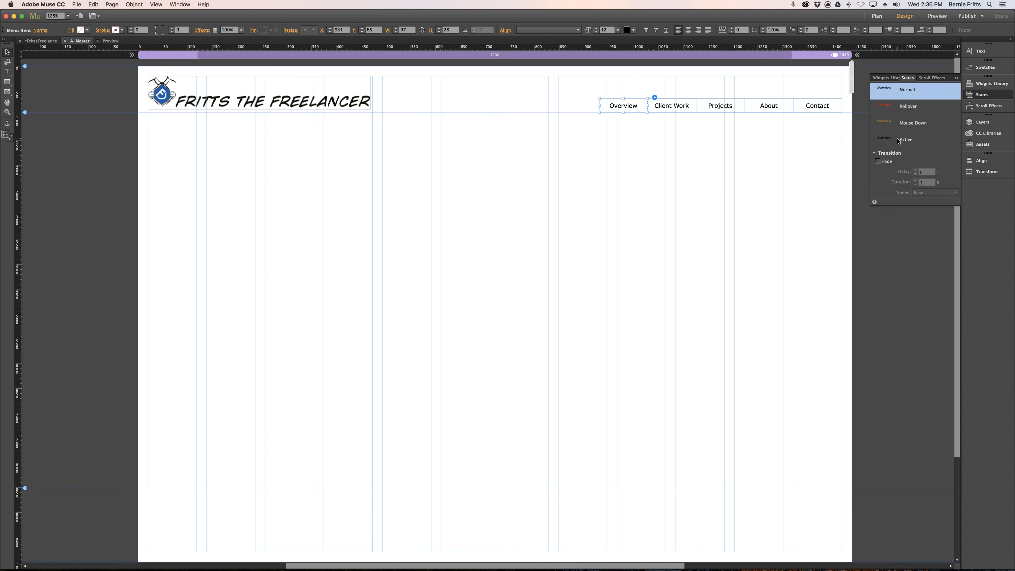
click(905, 141)
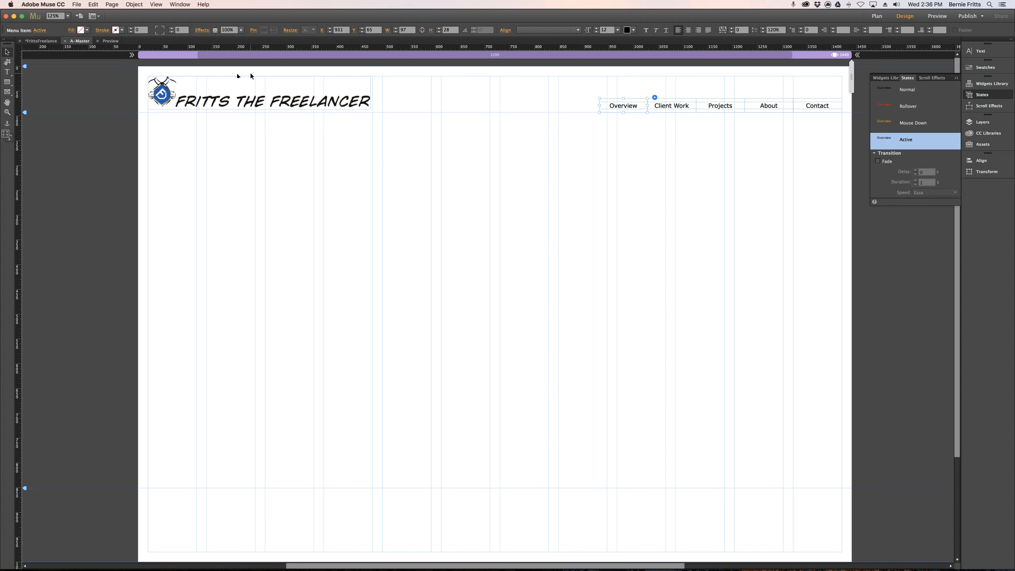
click(7, 72)
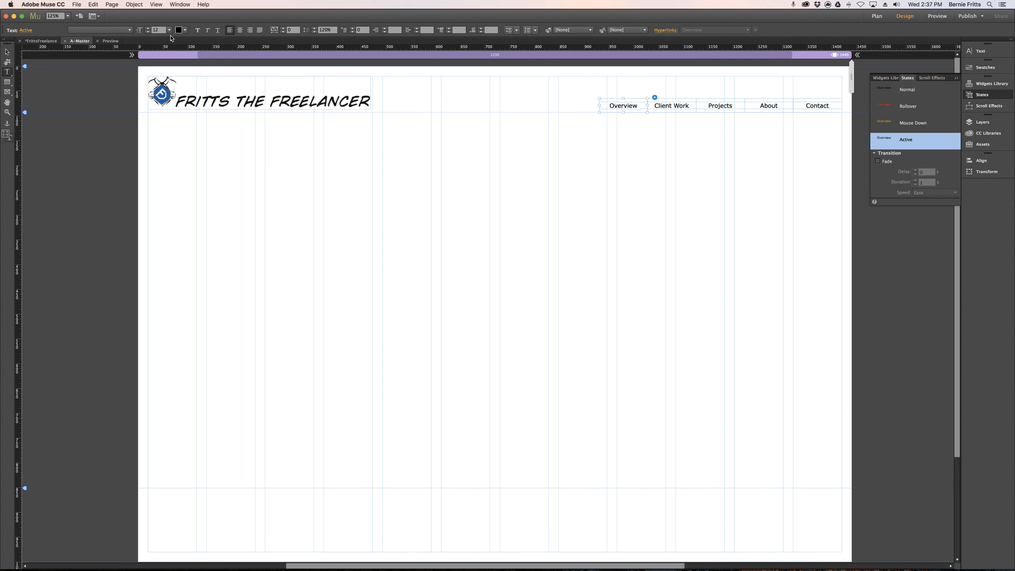
click(159, 30)
click(185, 30)
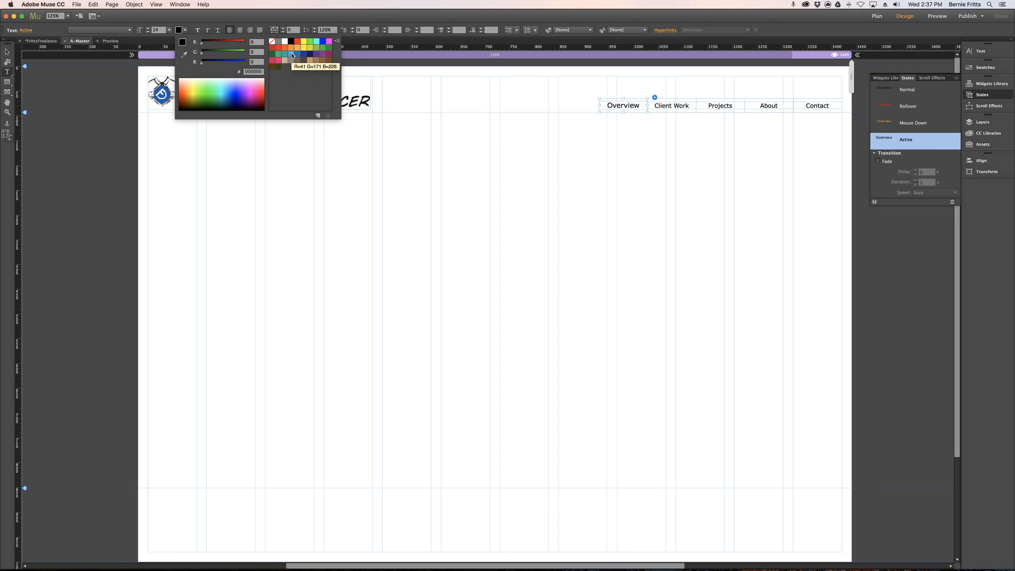
click(278, 42)
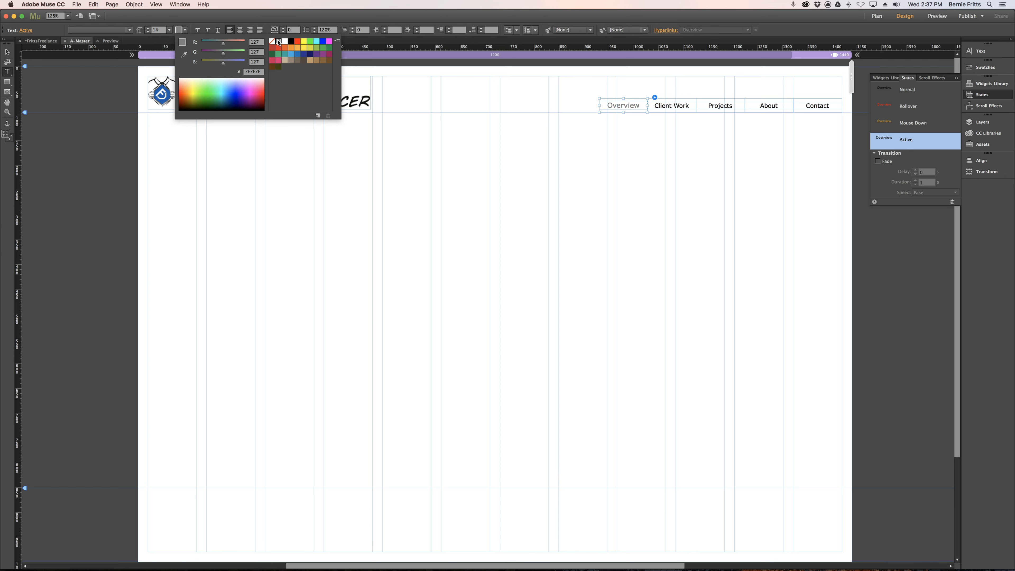
click(452, 93)
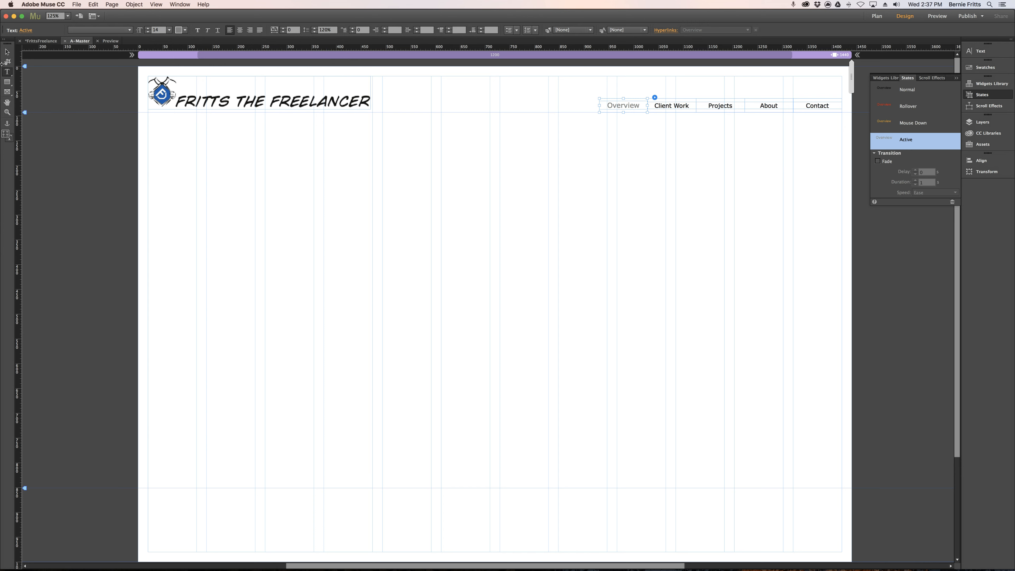
key(Escape)
Give the Client Work item's Active state a text size of 14 and the gray text color (R=127 G=127 B=127).
click(679, 105)
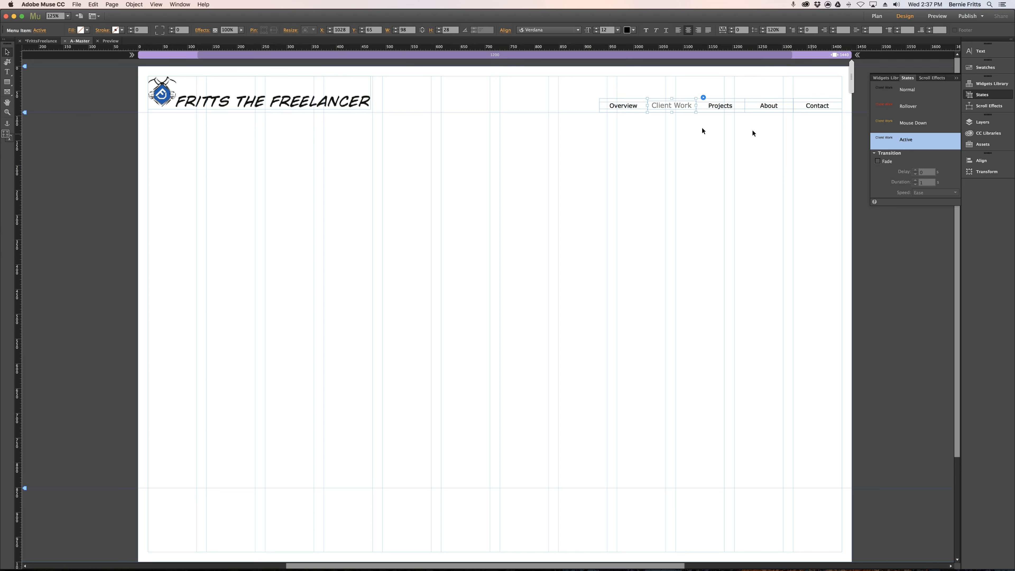
click(7, 71)
click(149, 29)
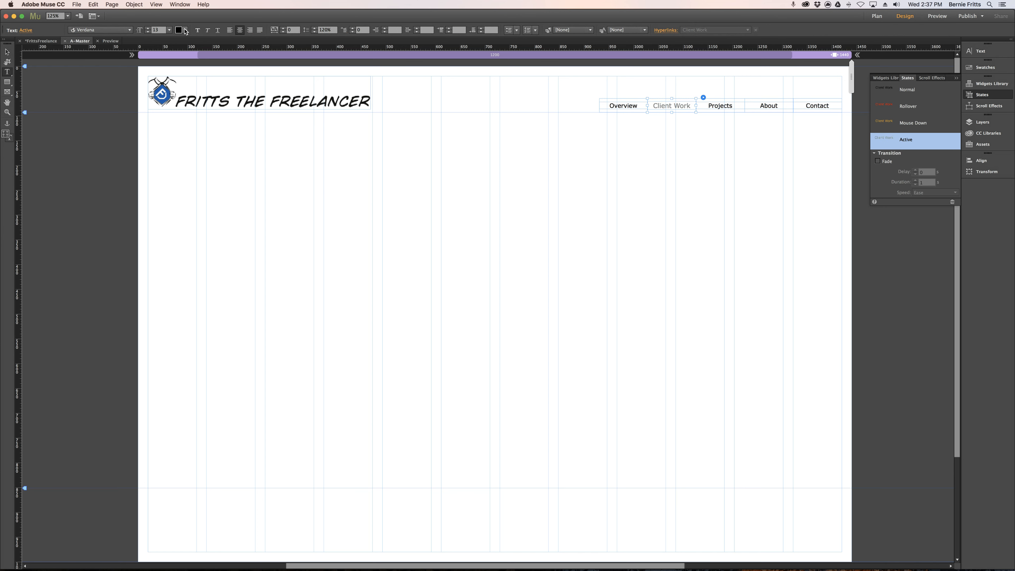
click(149, 29)
click(185, 30)
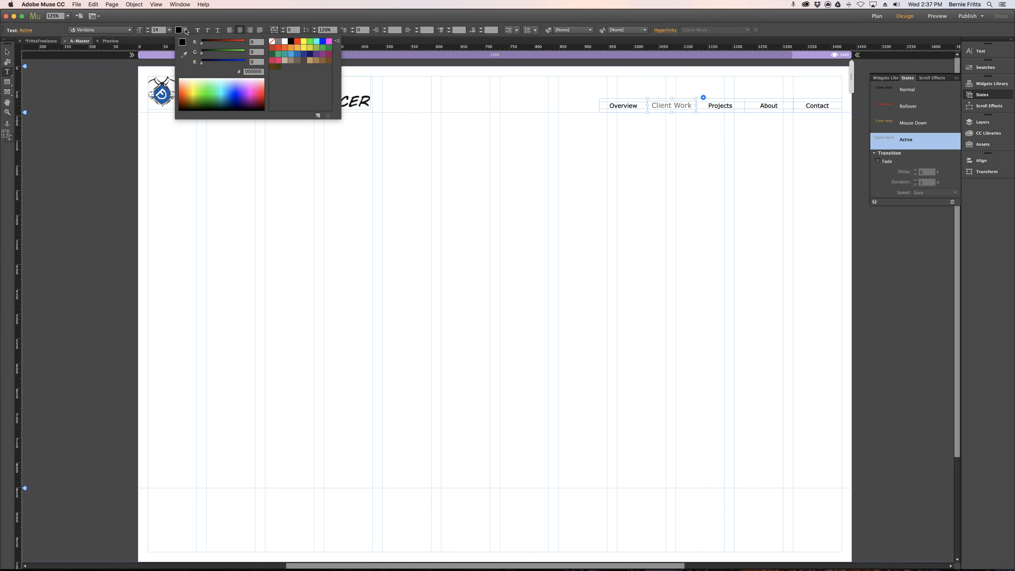
click(278, 41)
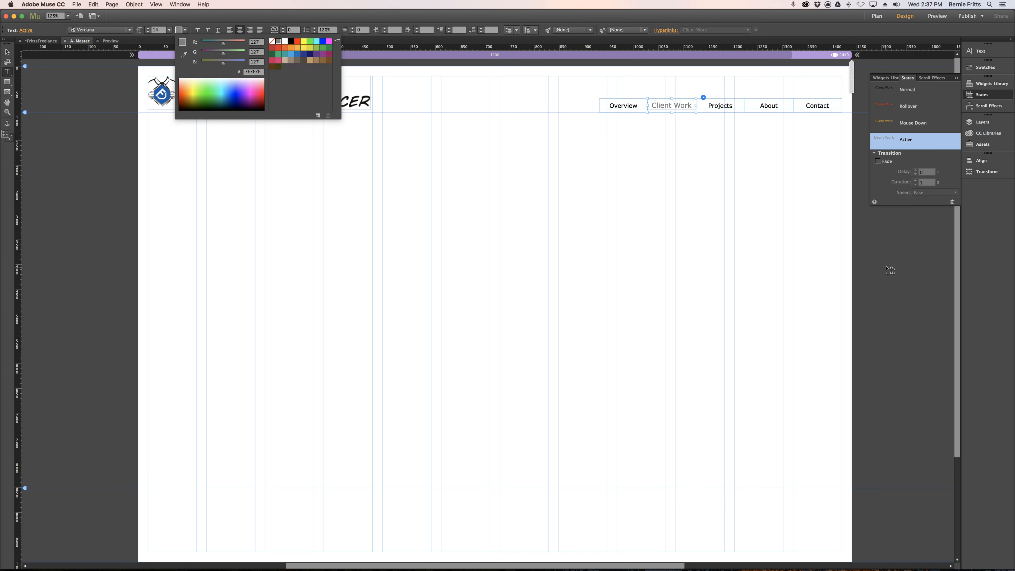
click(7, 51)
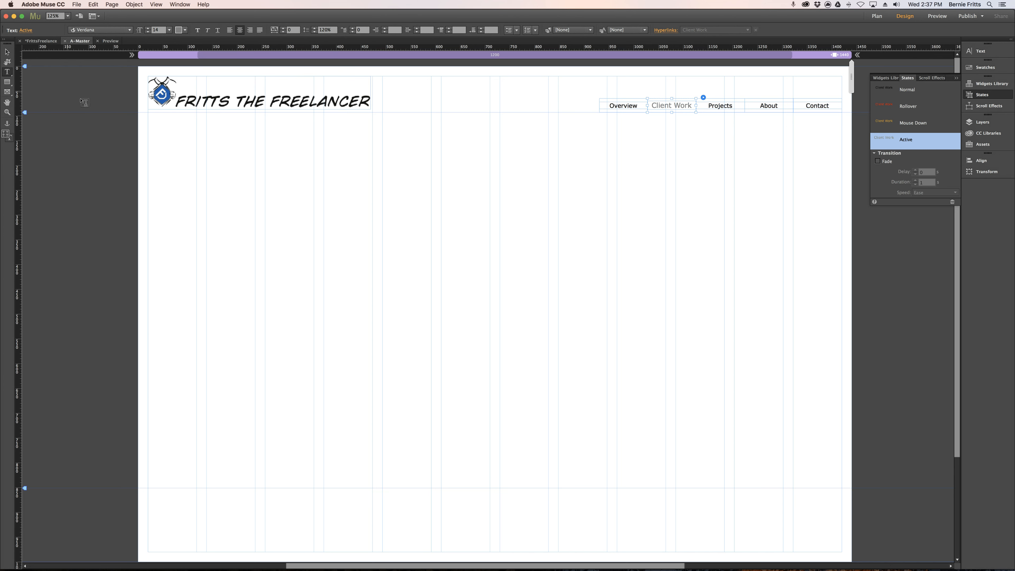
Test the Overview and Client Work menu items in the page preview, then return to the design view and collapse the states panel.
click(937, 17)
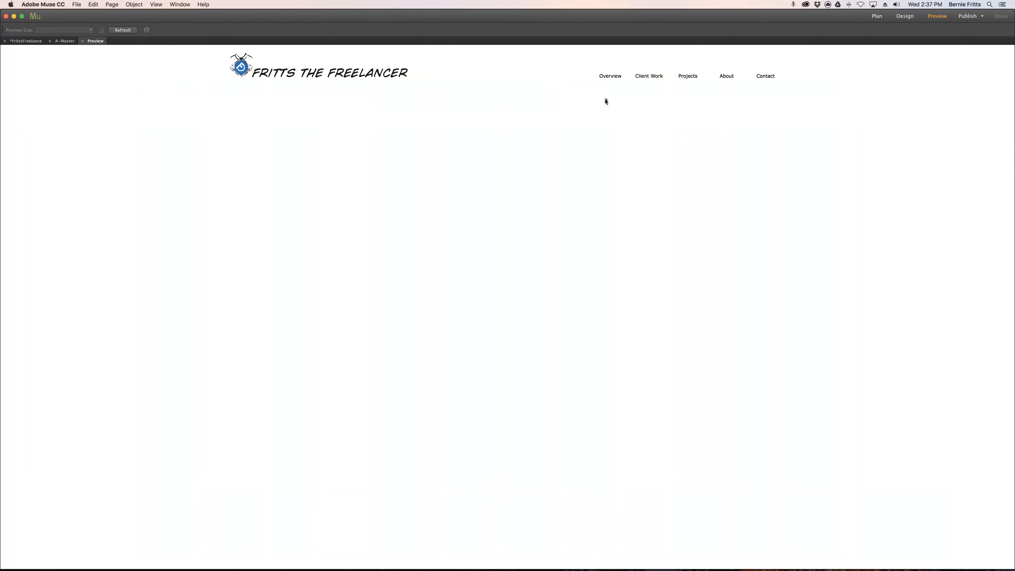
click(647, 76)
click(610, 78)
click(904, 17)
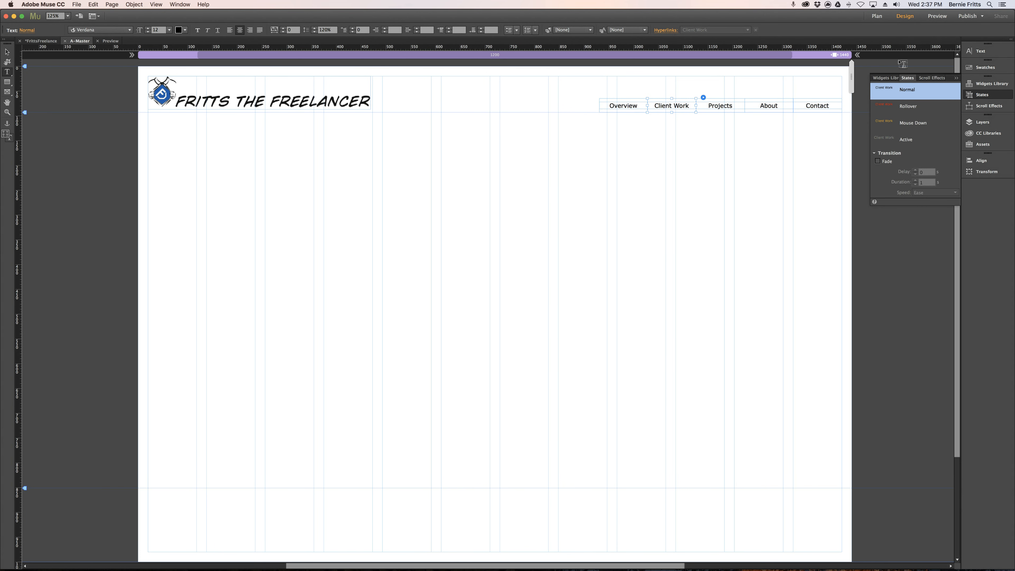
click(955, 78)
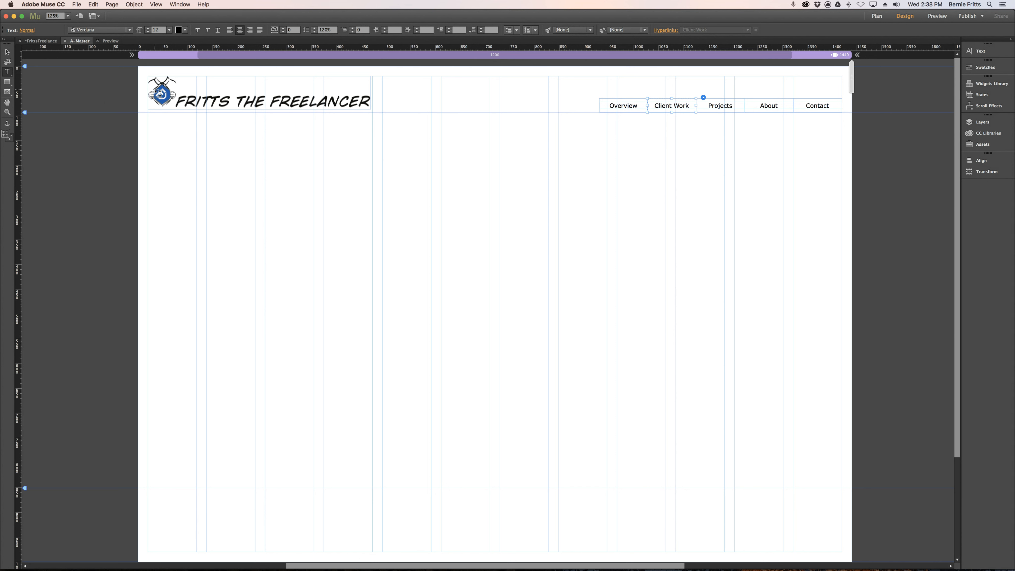
Hyperlink the header logo to the Overview page.
click(7, 52)
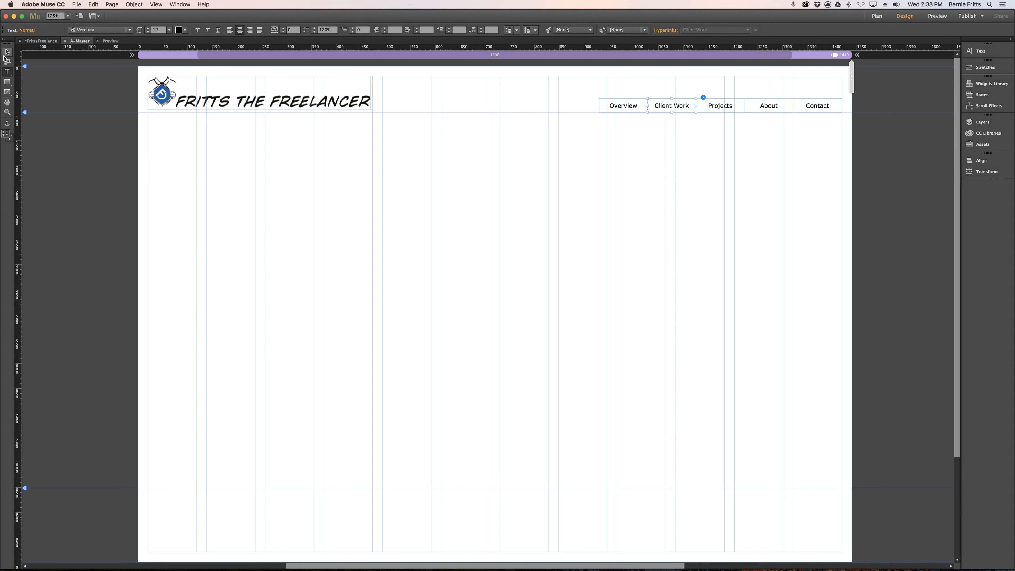
click(174, 101)
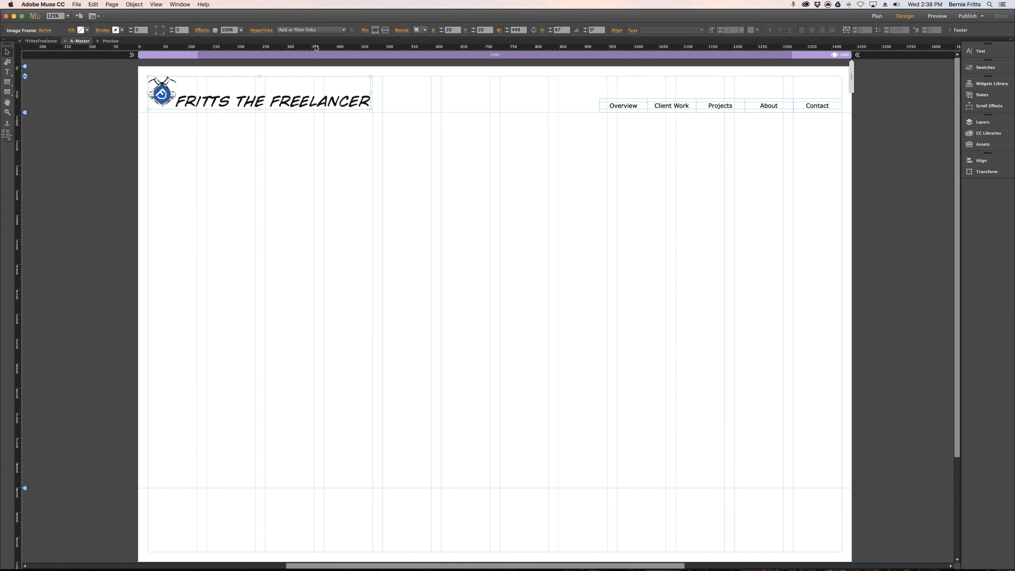
click(343, 31)
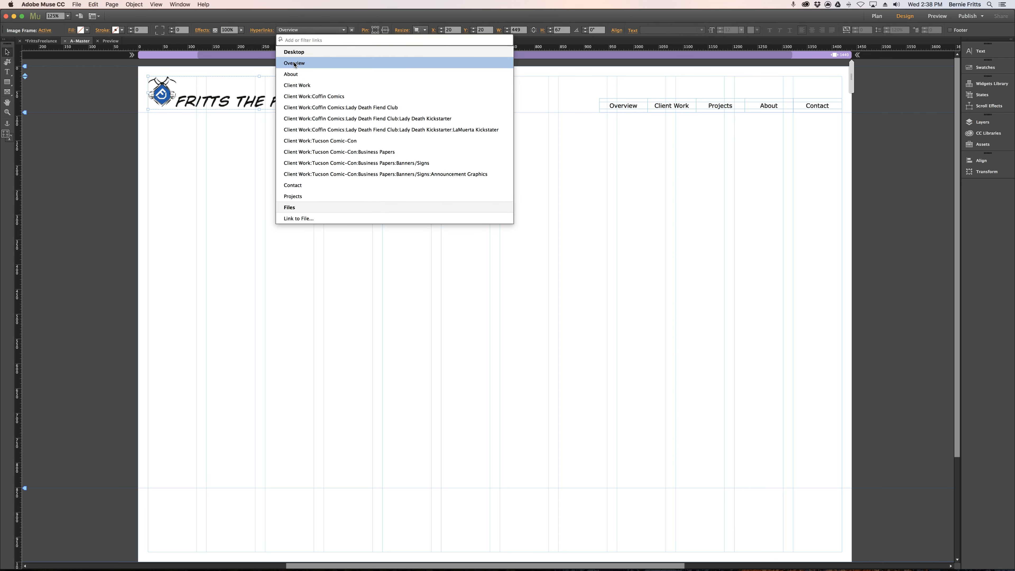
click(294, 63)
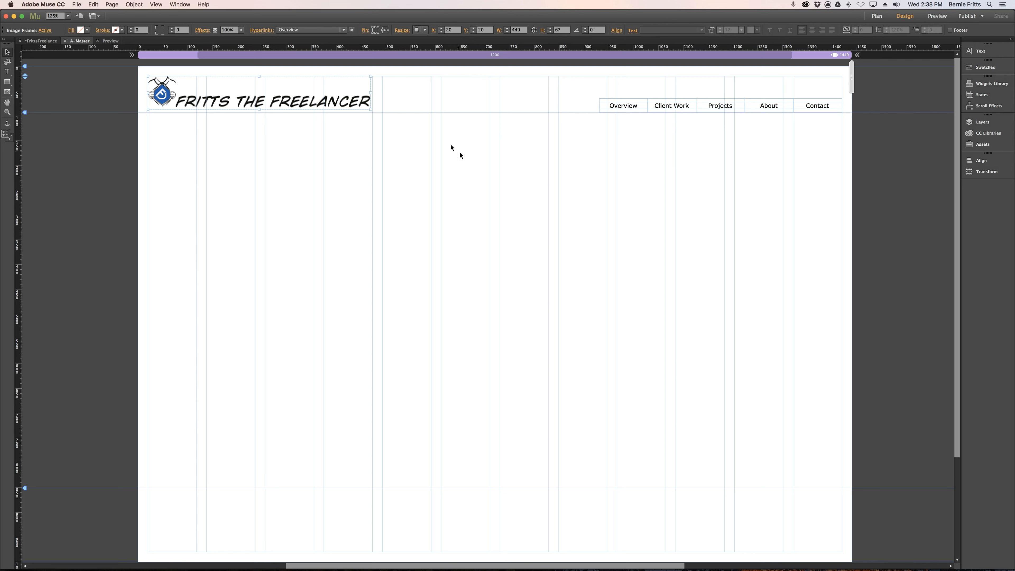
Duplicate the header logo and navigation menu together, placing the copies above the footer area at about X 5, Y 662.
drag(113, 73, 849, 143)
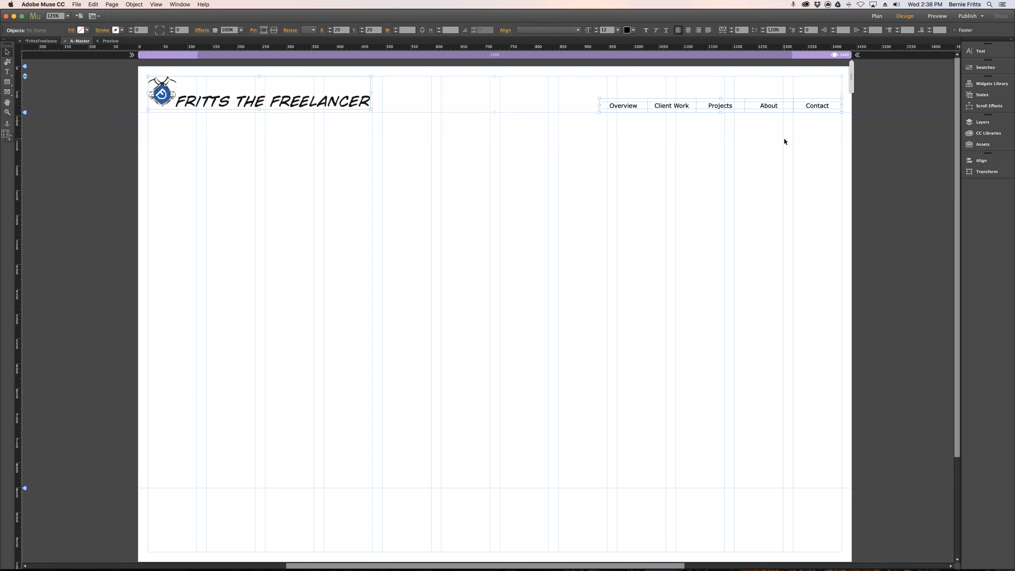
drag(755, 105, 746, 421)
scroll(708, 380, down, 2)
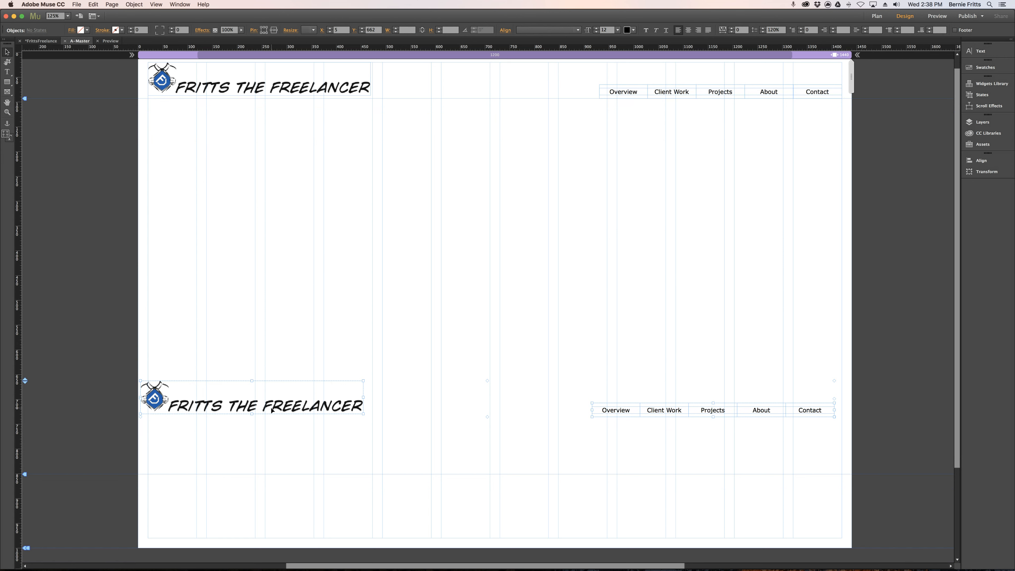
click(324, 315)
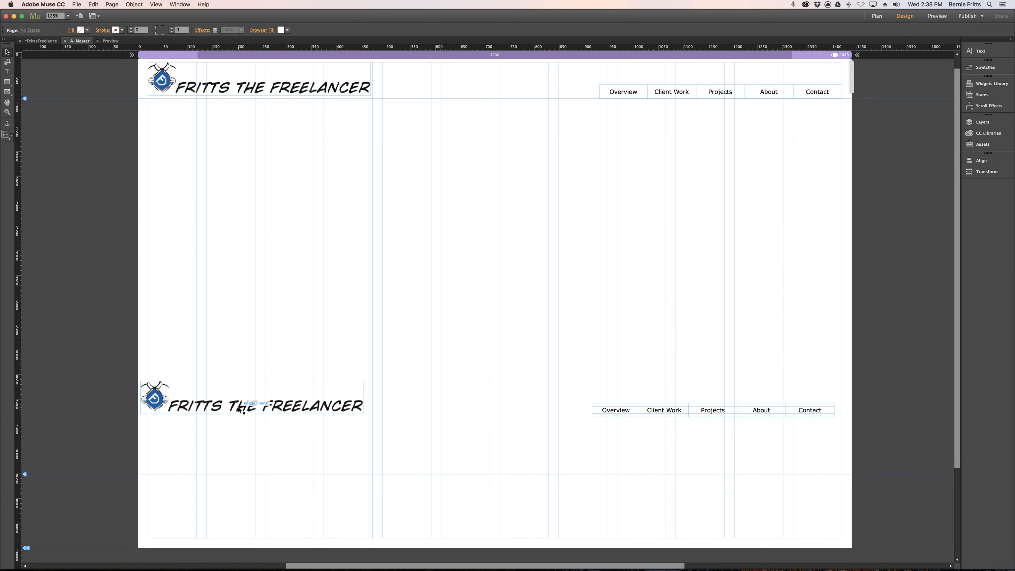
Move the copied logo away from the page's edge to about X 150, Y 654.
click(239, 409)
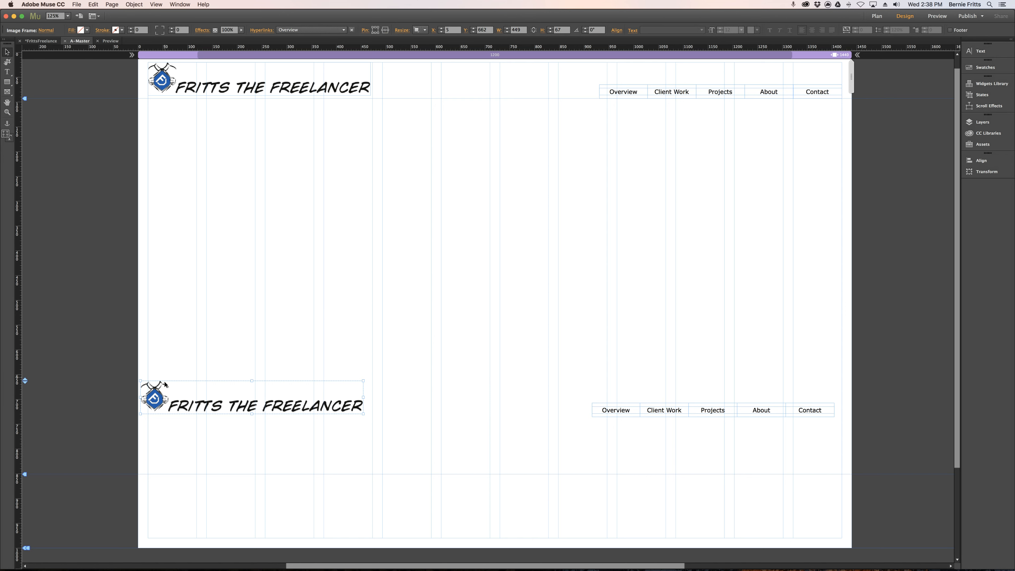
drag(215, 407, 288, 401)
click(288, 401)
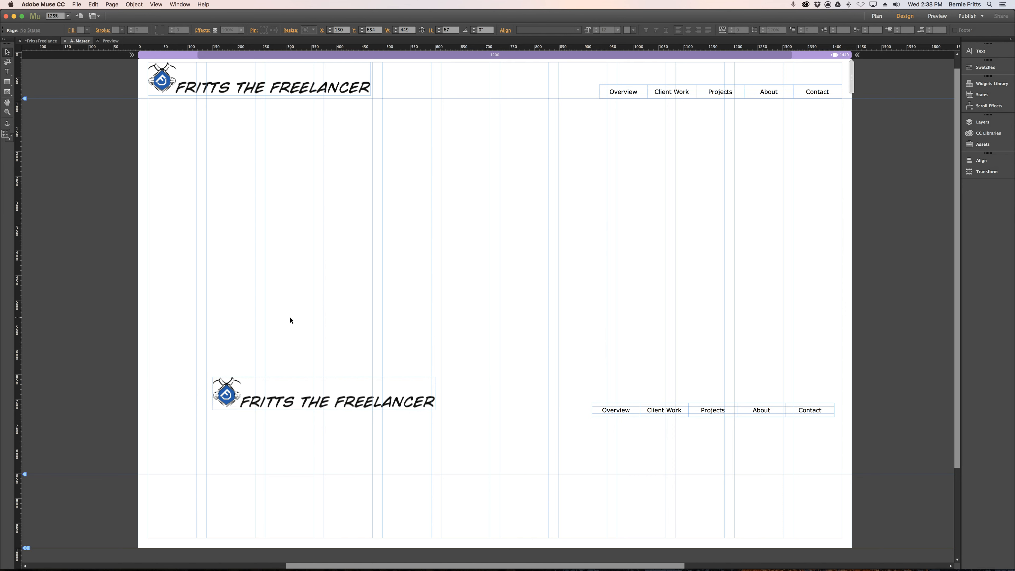
click(327, 402)
drag(437, 392, 367, 393)
key(super+z)
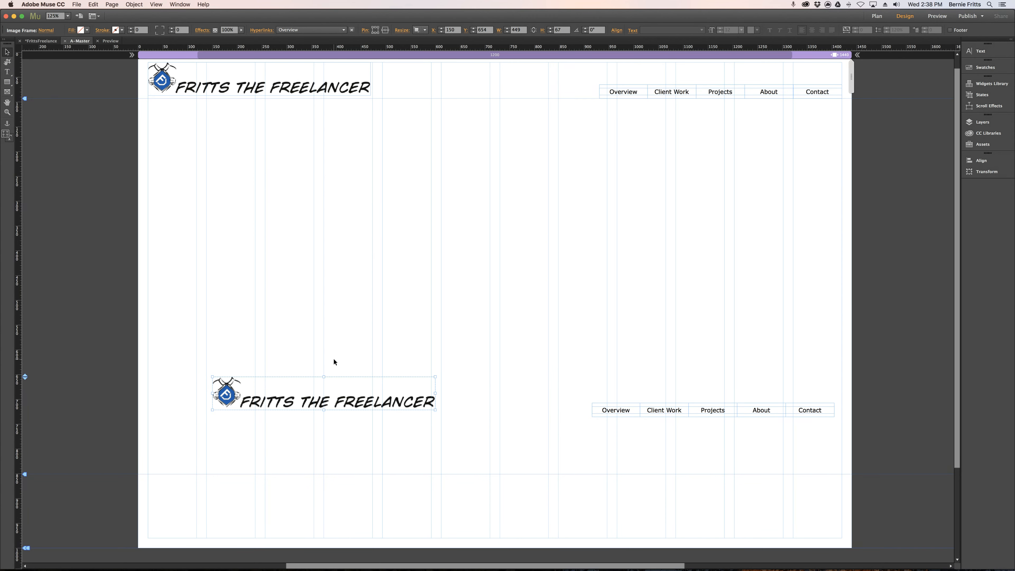
Crop the copied logo with the Crop tool so that only the blue emblem remains, without the lettering.
click(8, 62)
drag(435, 393, 241, 393)
scroll(227, 397, up, 1)
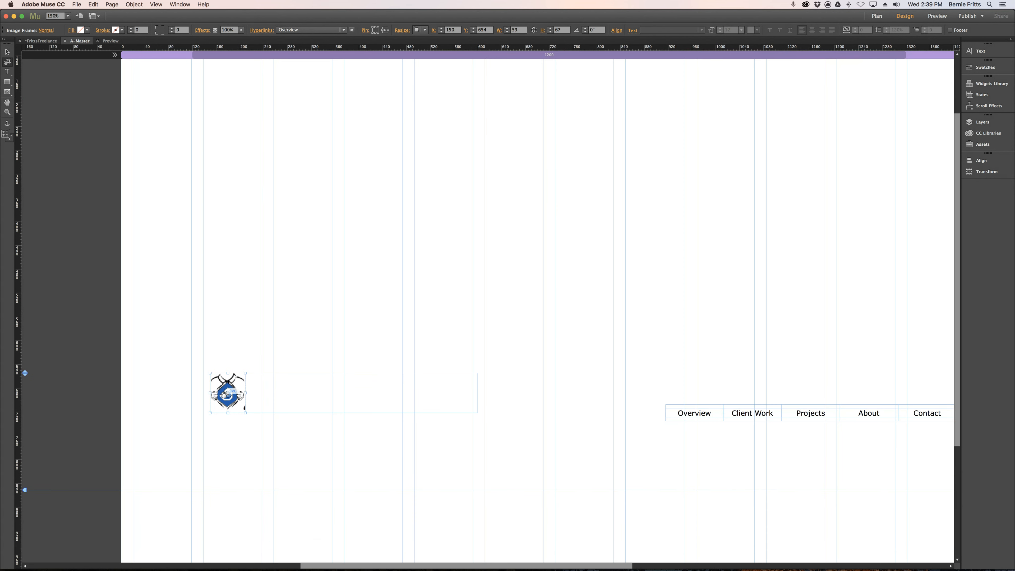
scroll(224, 394, up, 1)
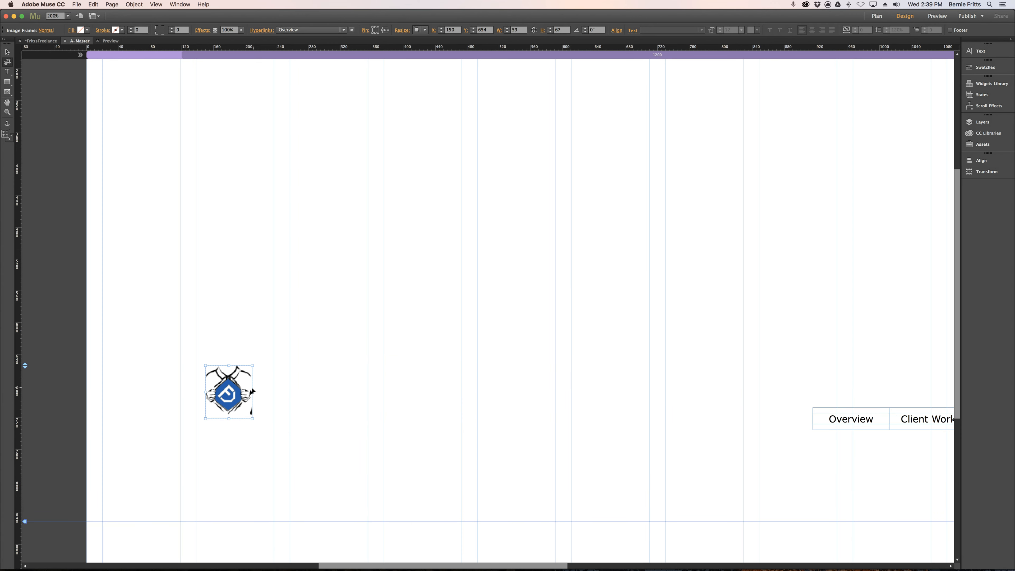
drag(253, 393, 250, 393)
click(313, 408)
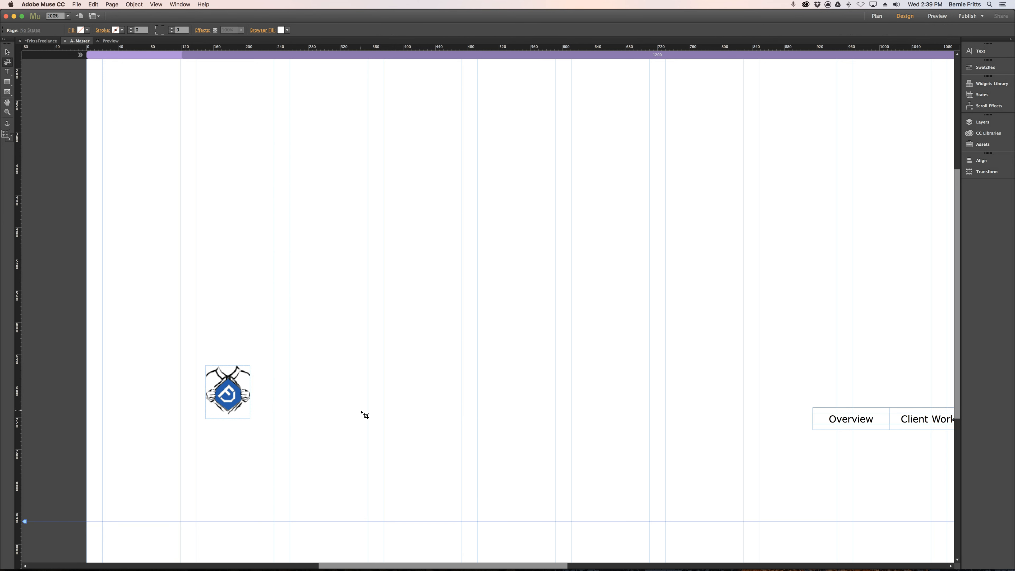
Move the copied navigation menu into the footer, roughly centered along the page's lower margin.
key(super+minus)
key(super+minus)
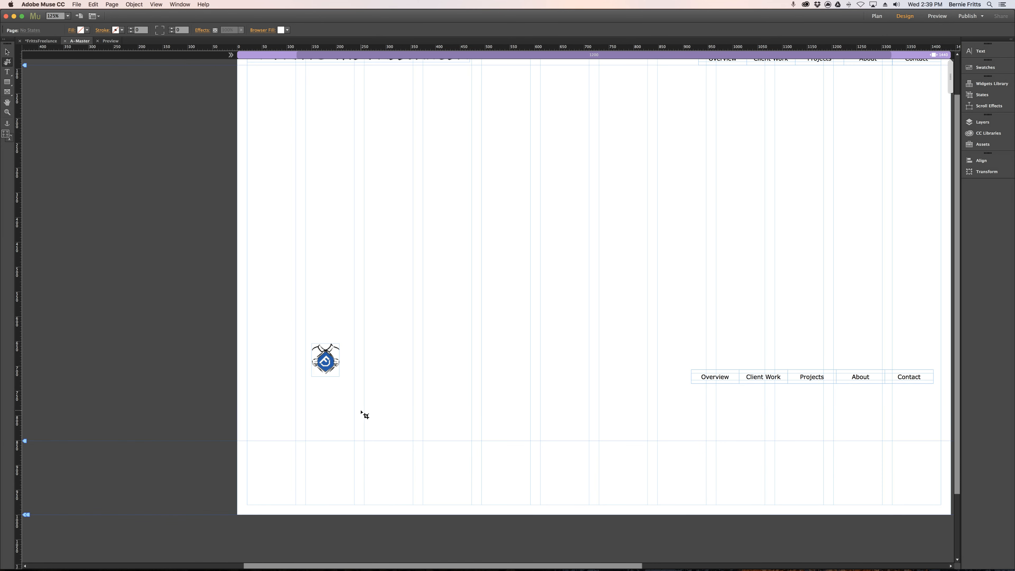
drag(652, 291, 628, 275)
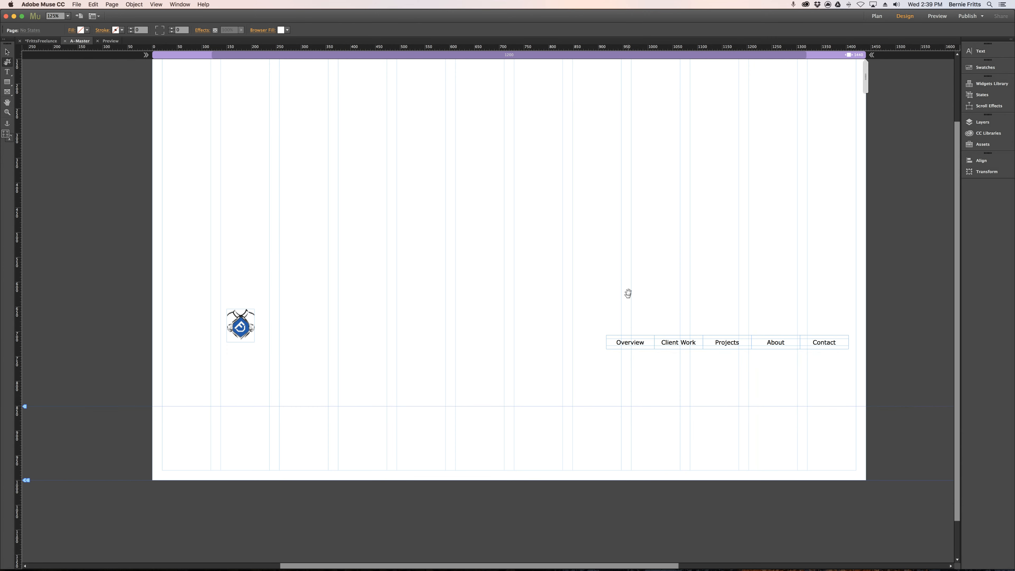
click(7, 52)
drag(585, 331, 877, 376)
drag(829, 342, 607, 467)
Center the cropped emblem above the footer menu and scale it down proportionally to about 34 × 42 px at X 701, Y 906.
click(250, 323)
drag(254, 330, 517, 442)
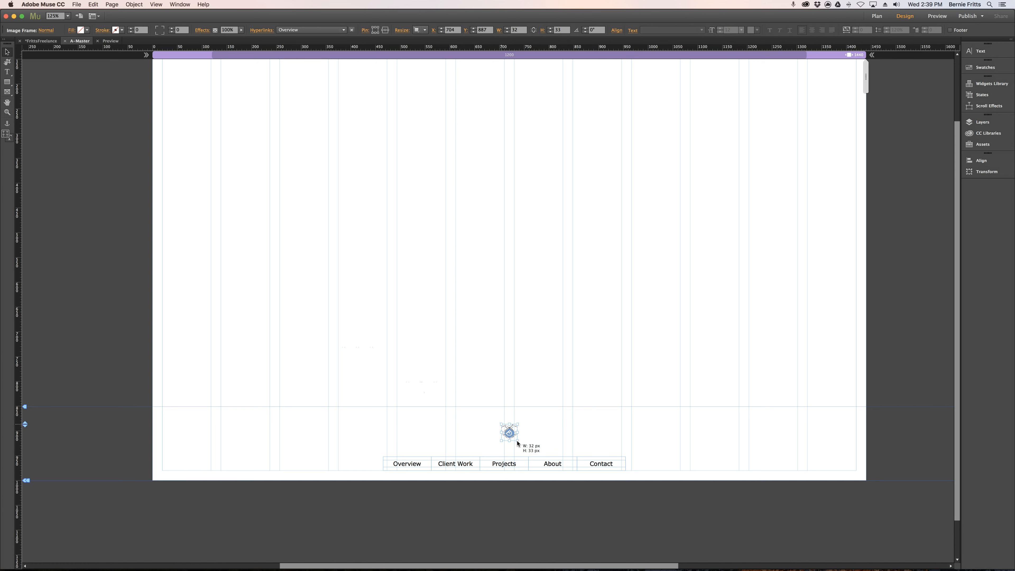
click(539, 434)
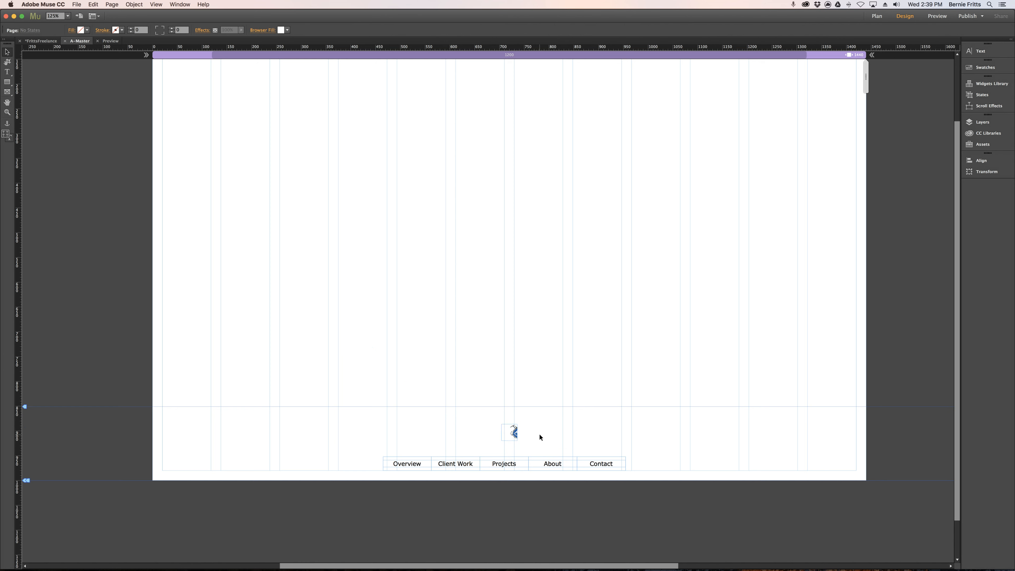
key(super+z)
mouse_move(523, 449)
mouse_down()
mouse_move(504, 432)
mouse_move(511, 447)
mouse_up()
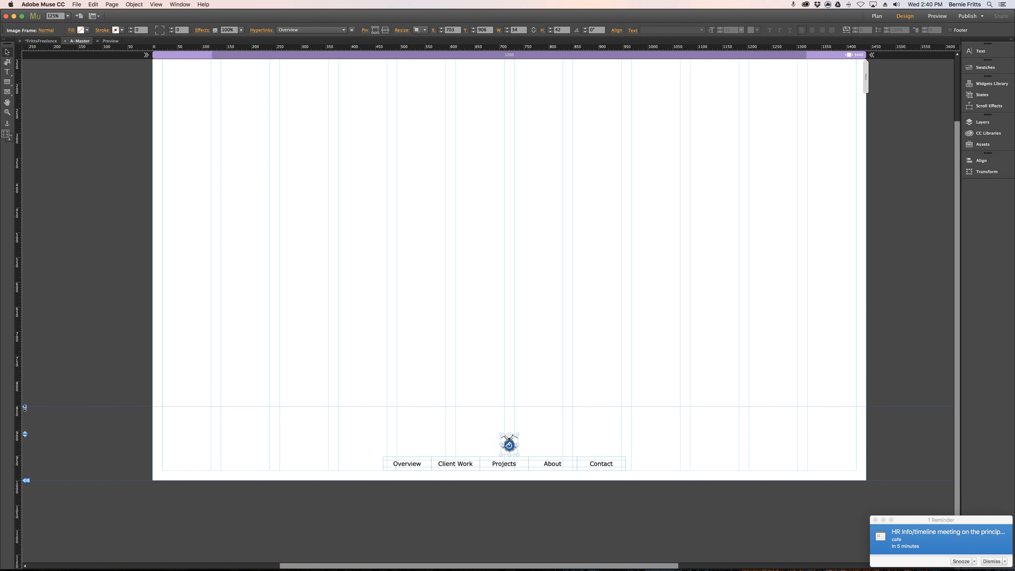
Lower the footer guide to just above the small emblem and dismiss the calendar reminder.
drag(25, 406, 25, 427)
click(369, 394)
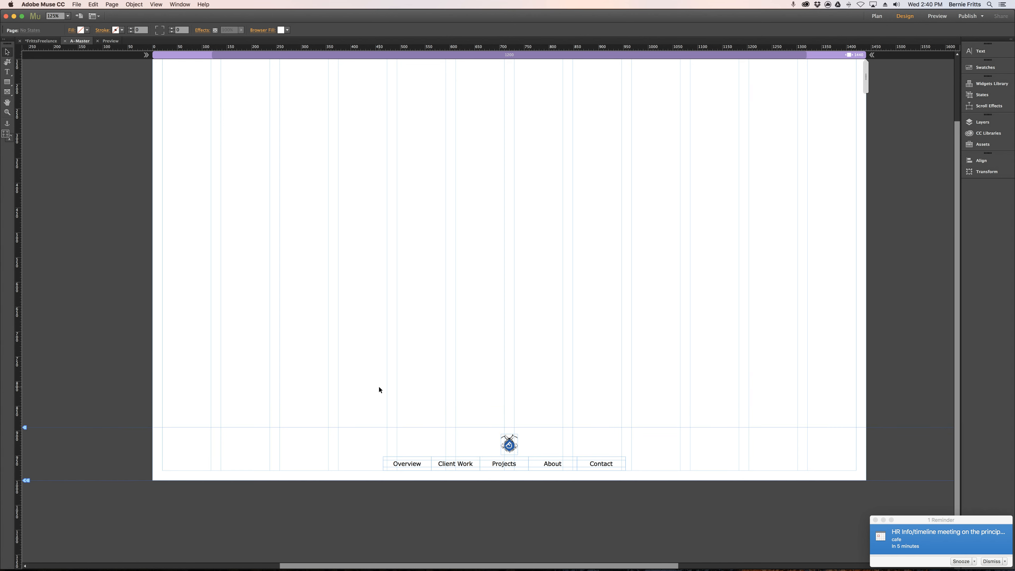
click(994, 562)
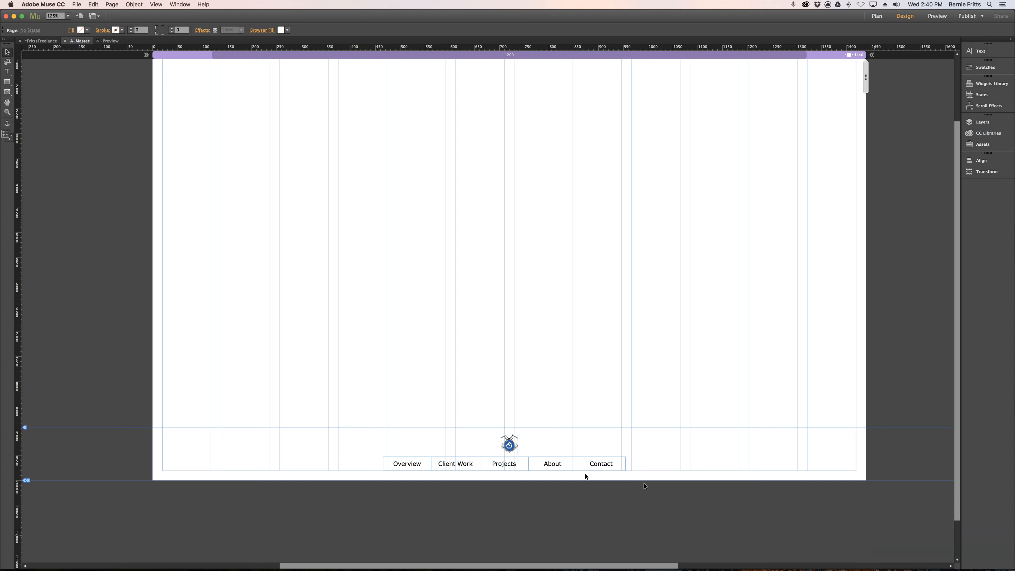
Select the small emblem together with the lower navigation menu and set both as footer items.
drag(340, 407, 664, 512)
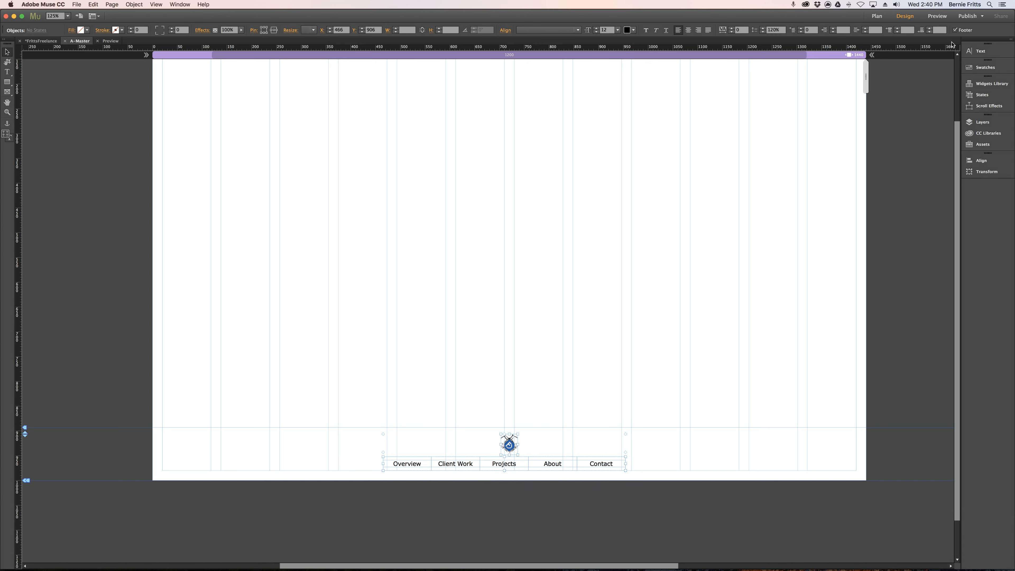
click(955, 30)
click(702, 208)
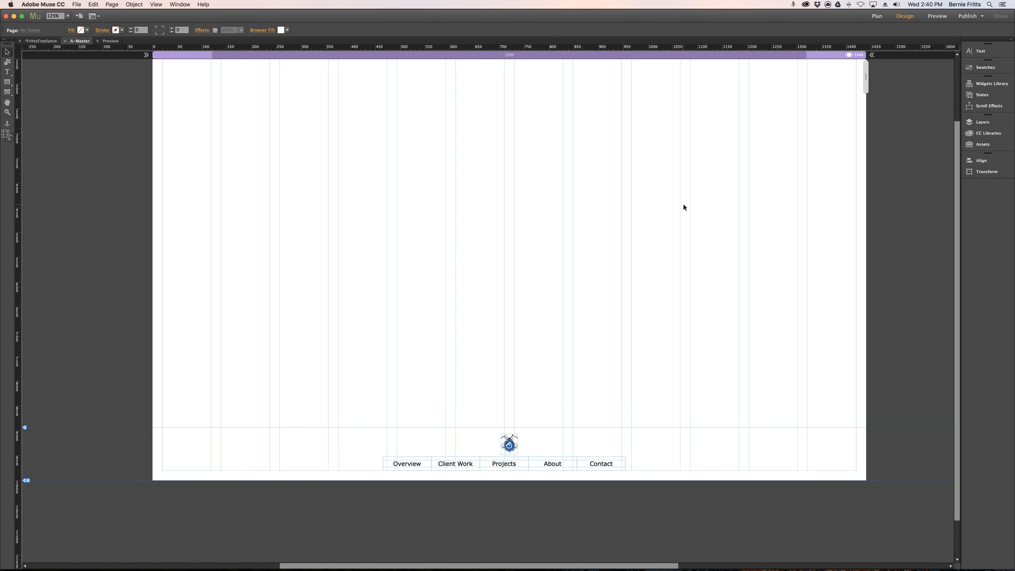
Check the Footer setting of the header navigation menu and of the header logo.
scroll(683, 204, up, 2)
scroll(684, 204, up, 3)
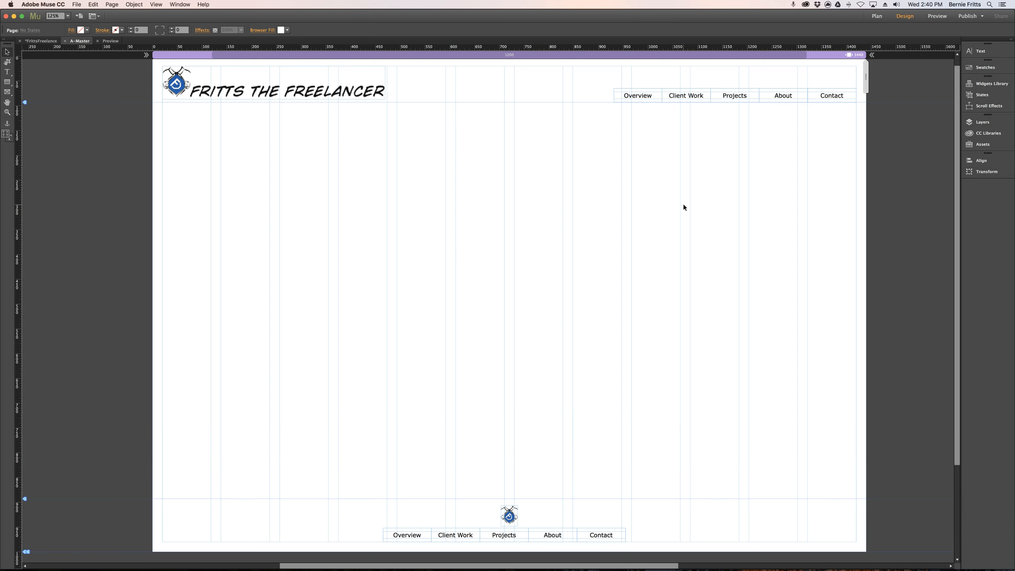
click(666, 101)
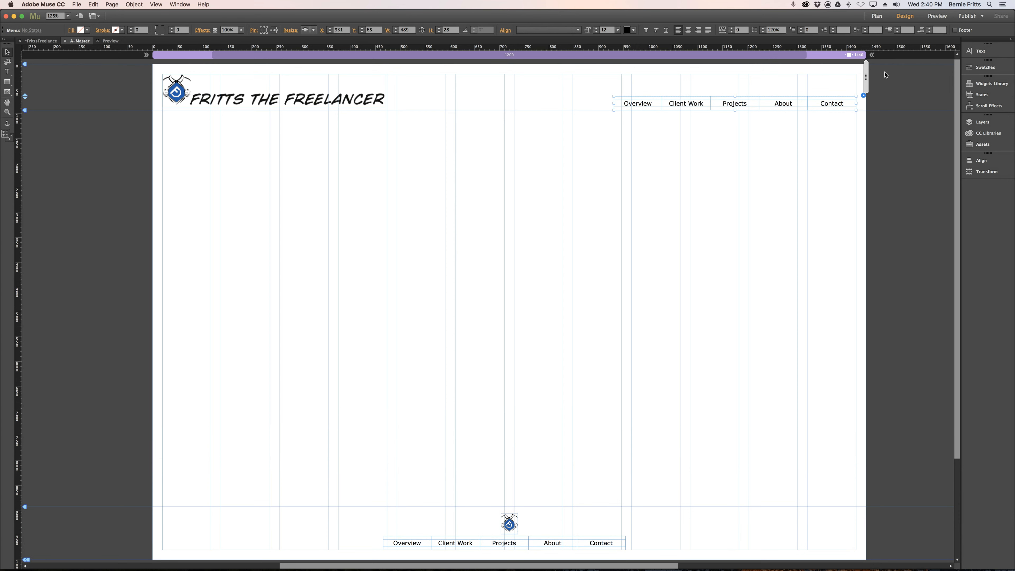
click(332, 105)
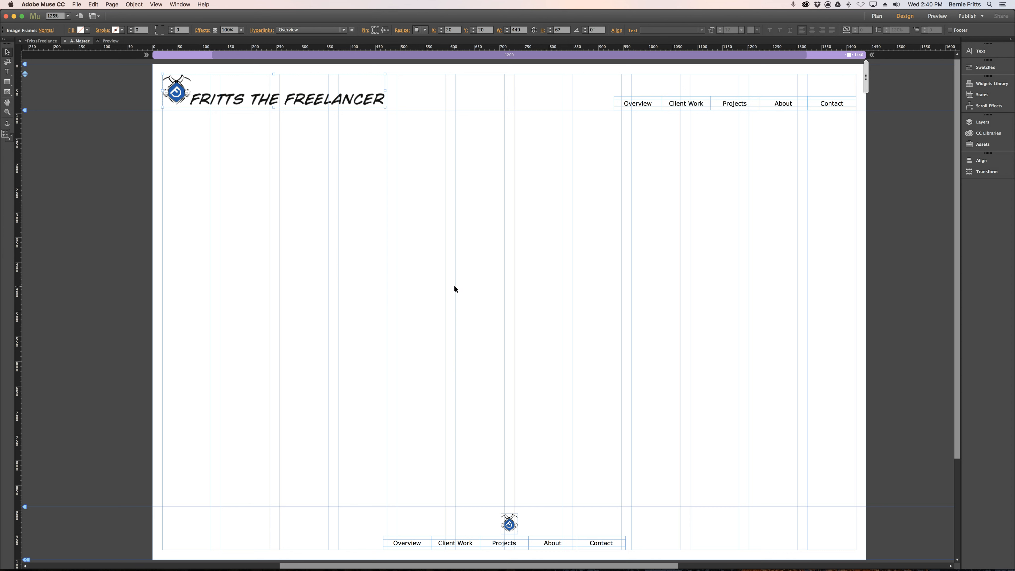
Rename the master page's only layer as Footer.
click(986, 122)
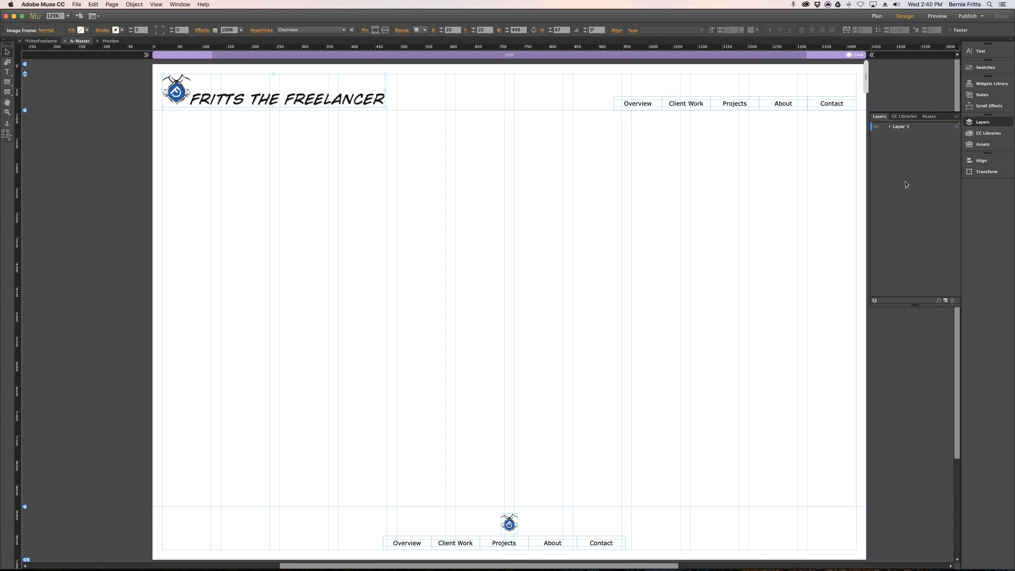
double_click(904, 126)
text(Footer)
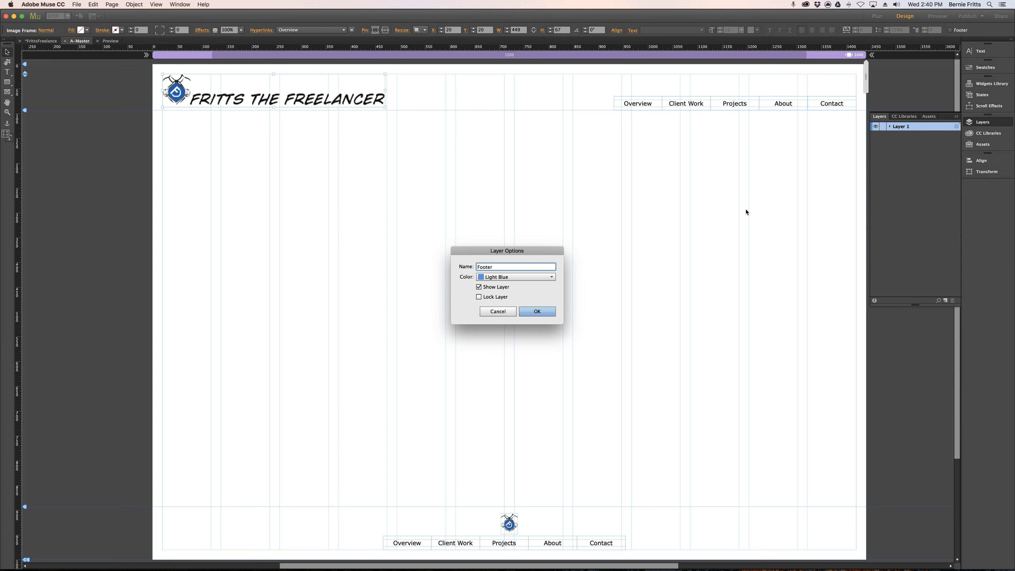
key(Return)
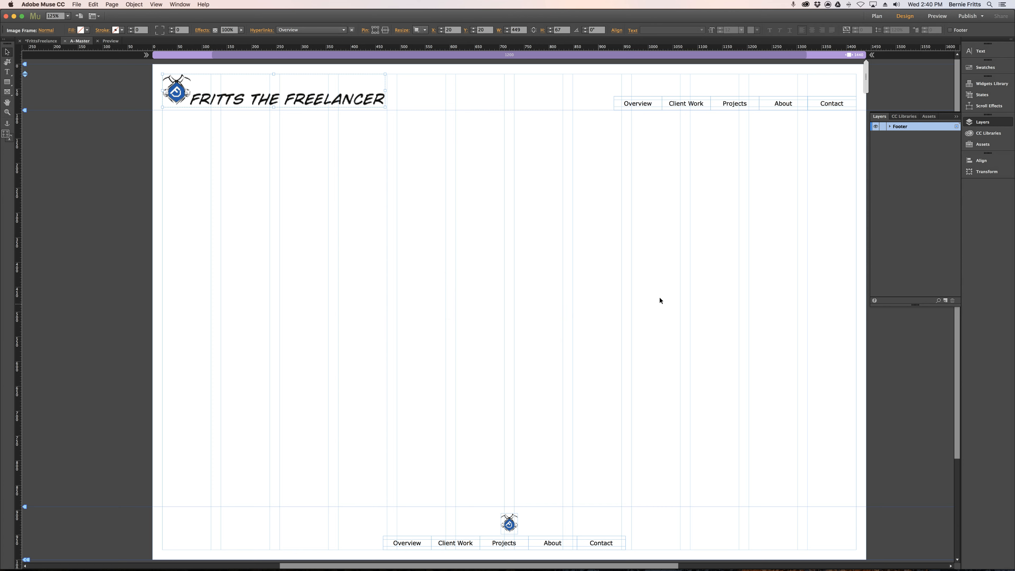
Add a new layer above the Footer layer and name it Top Nav.
click(945, 300)
double_click(899, 128)
text(Top Nav)
key(Return)
Add another layer between Top Nav and Footer and name it Page.
click(908, 135)
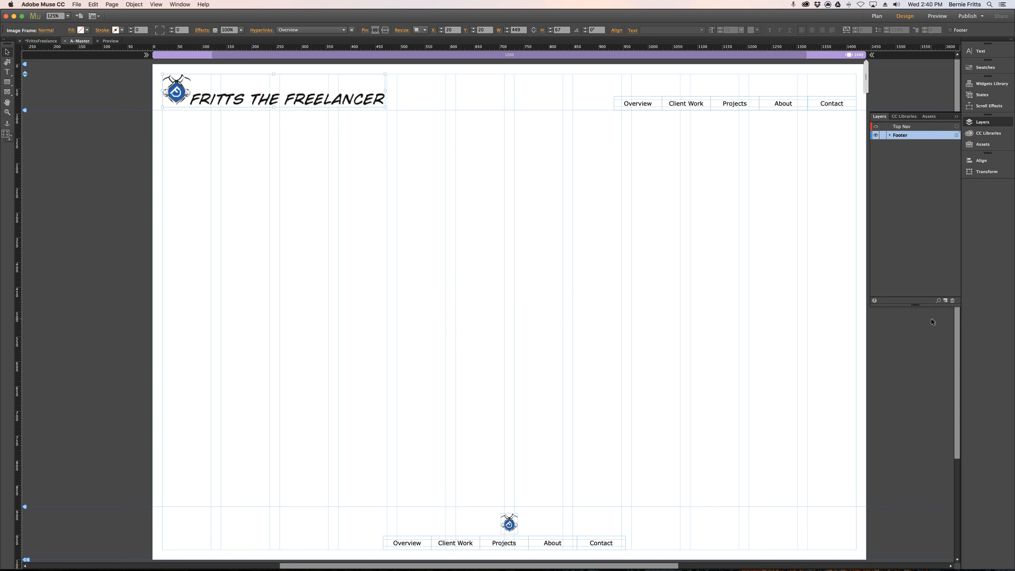
click(945, 300)
double_click(914, 138)
text(Page)
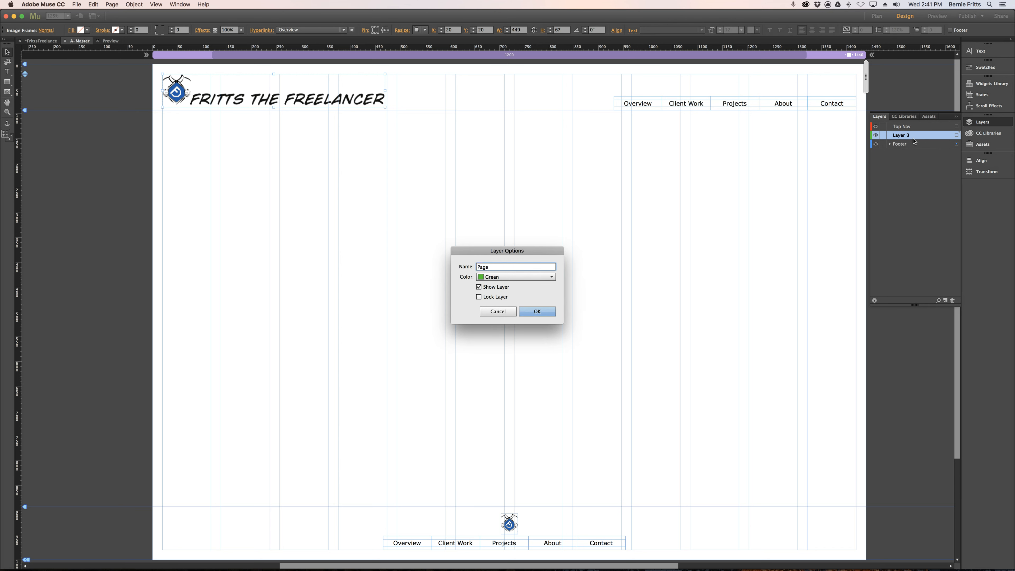
key(Return)
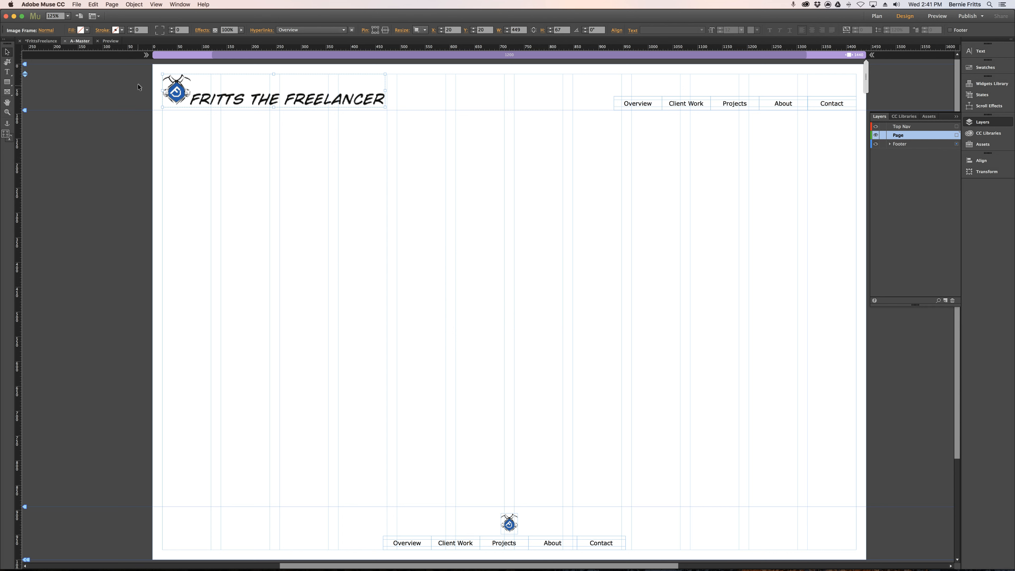
Move the header logo and navigation menu onto the Top Nav layer, and lock the Top Nav and Footer layers.
drag(141, 75, 857, 119)
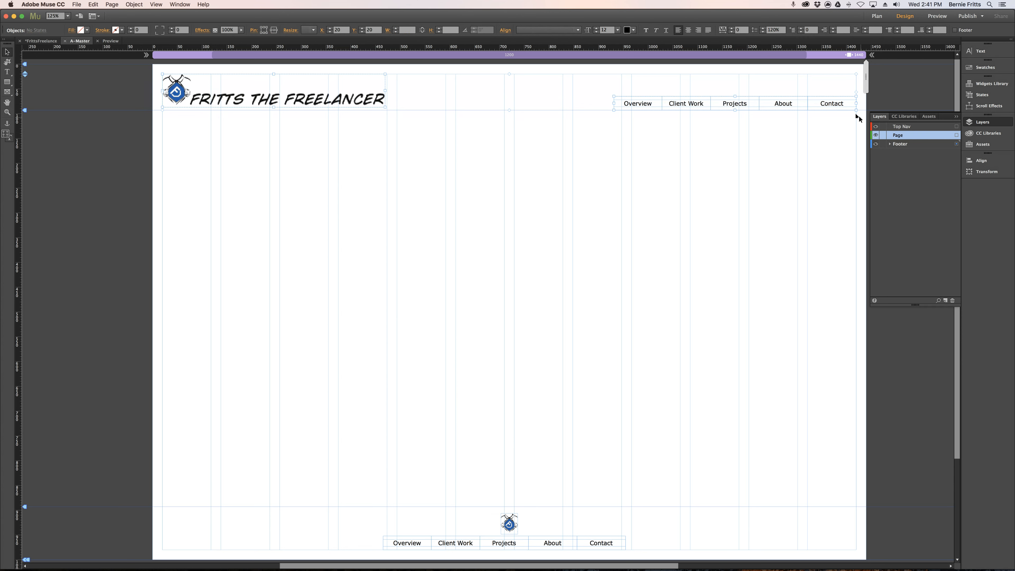
click(956, 128)
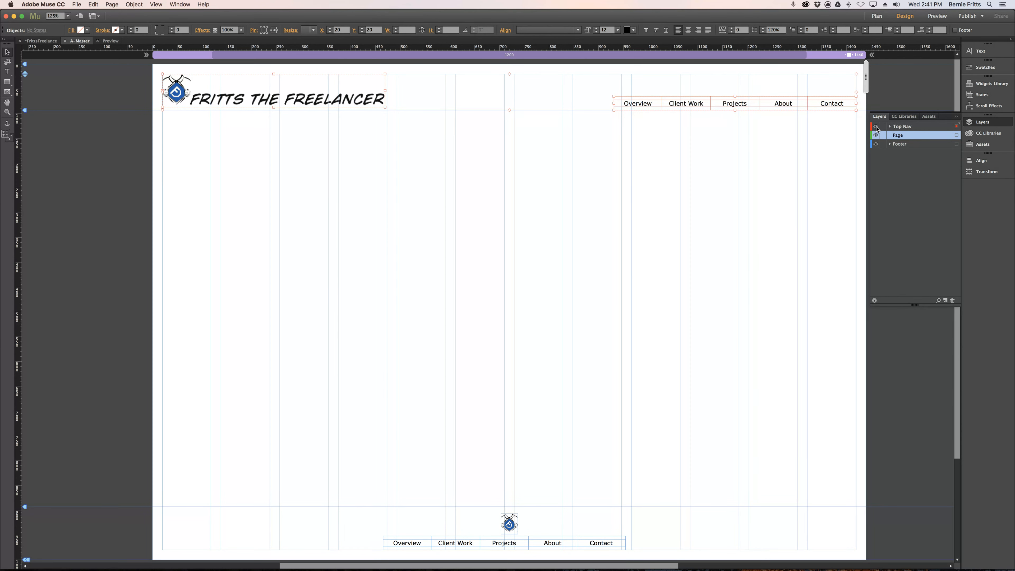
click(876, 126)
click(876, 127)
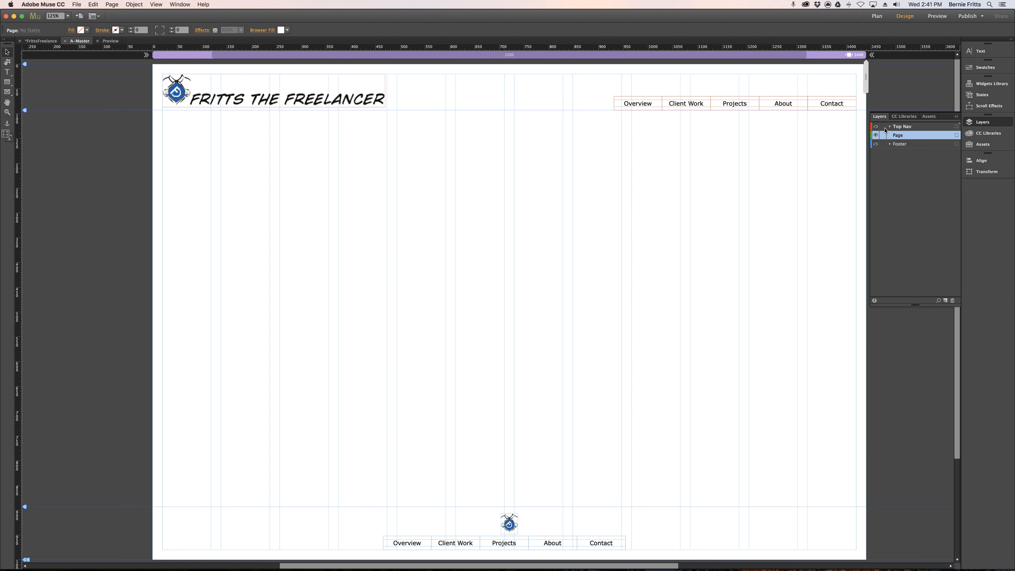
click(882, 144)
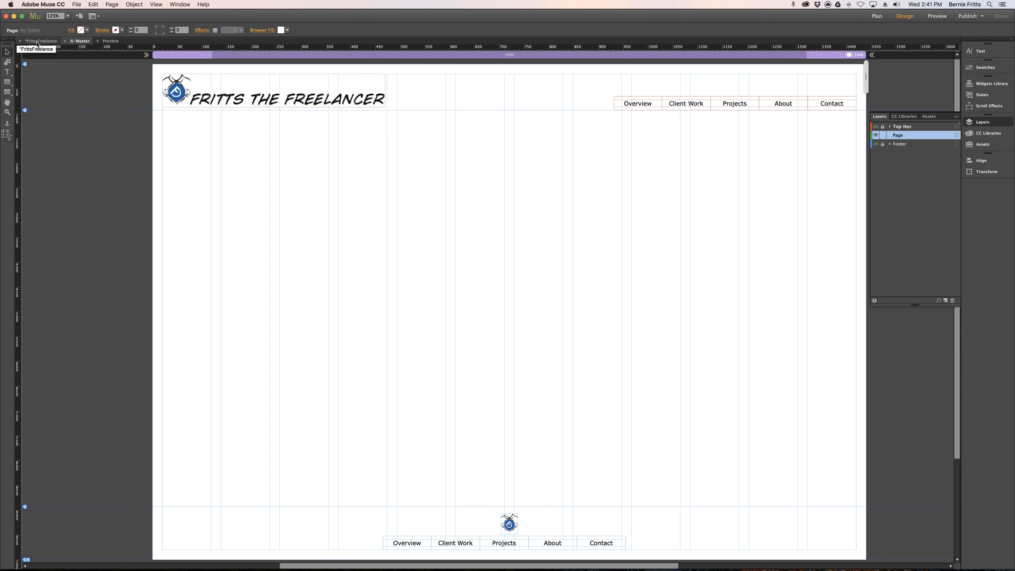
Open the Overview page and draw a rectangle below the logo on the Page layer, about 453 × 299 px at X 20, Y 123.
click(29, 45)
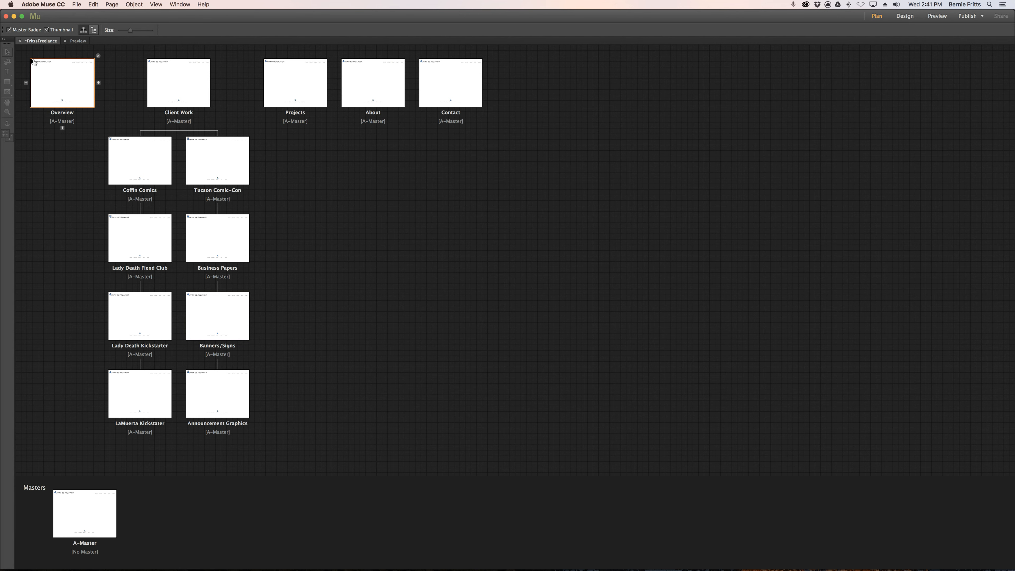
double_click(57, 81)
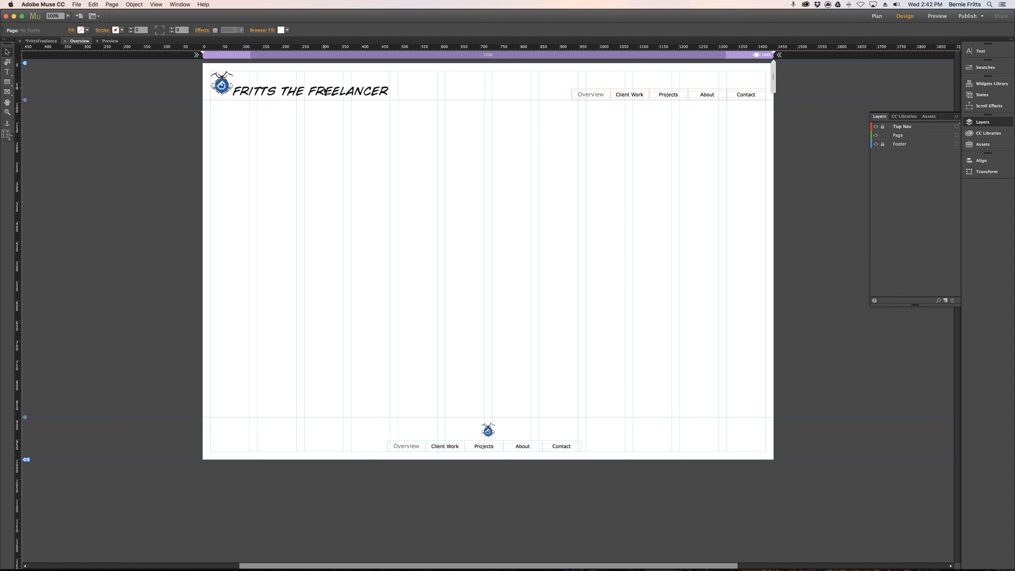
click(7, 83)
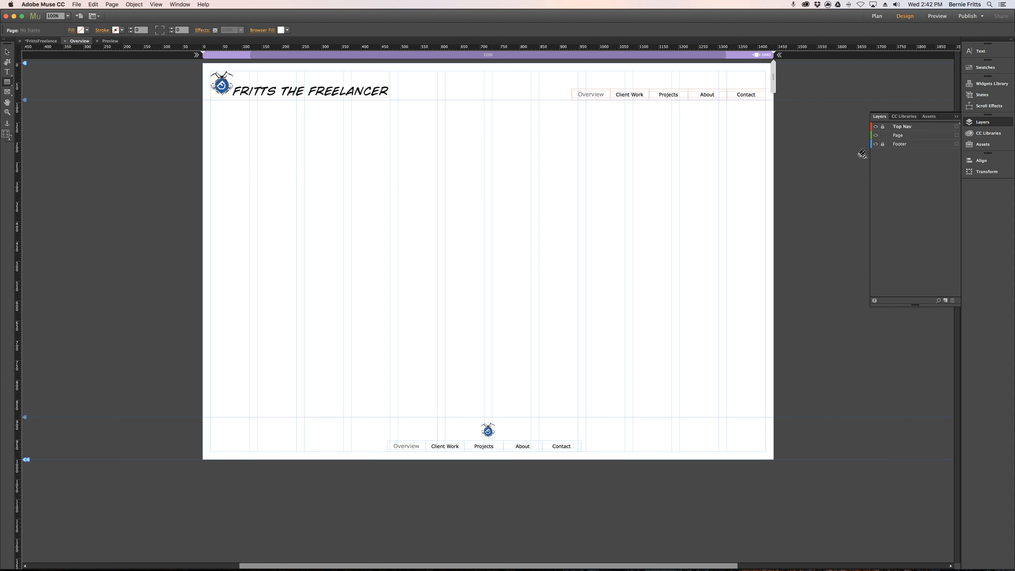
click(918, 136)
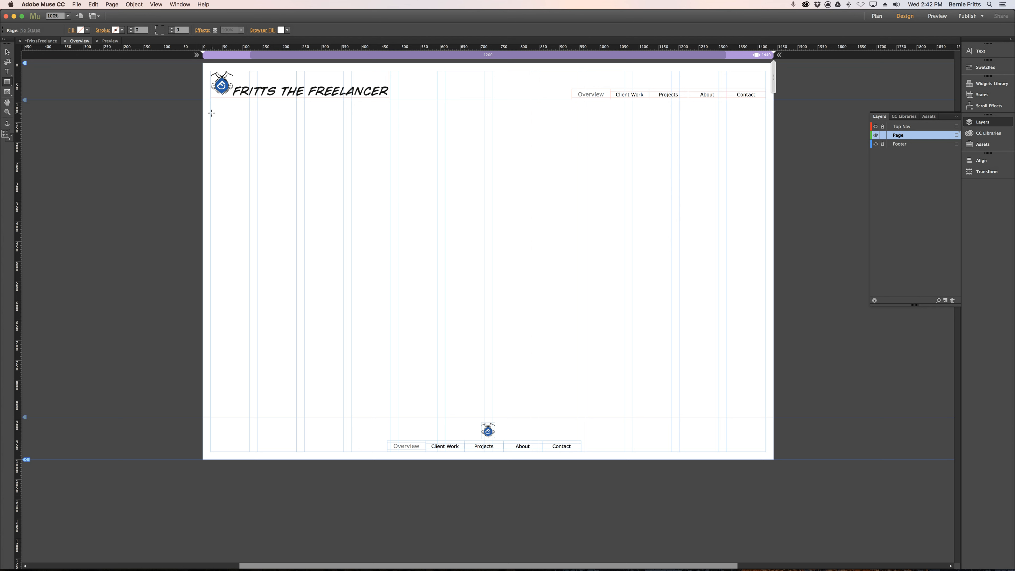
drag(210, 112, 390, 230)
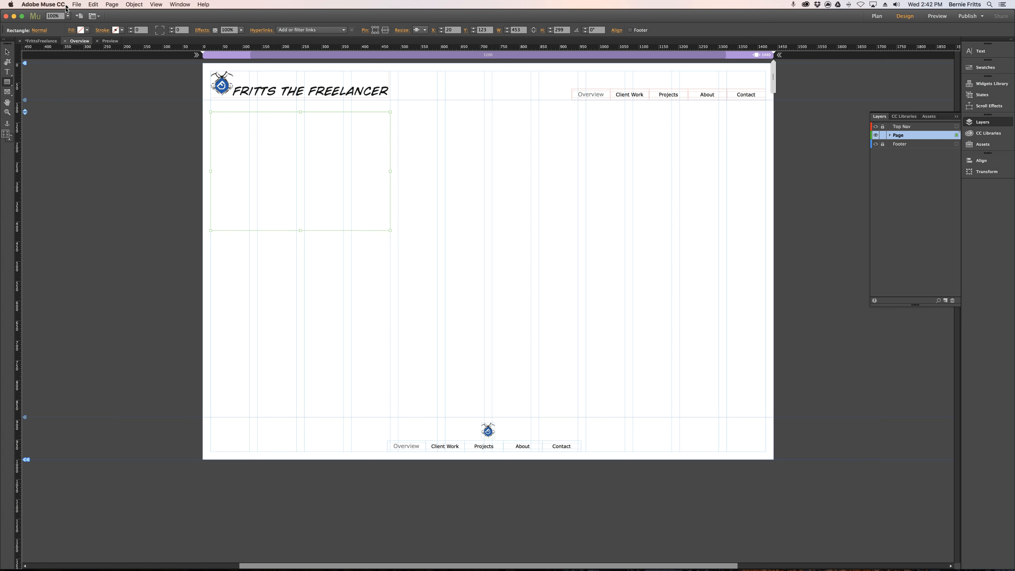
Place the T-shirt photo JPG from the Muse folder as the rectangle's fill image.
key(super+d)
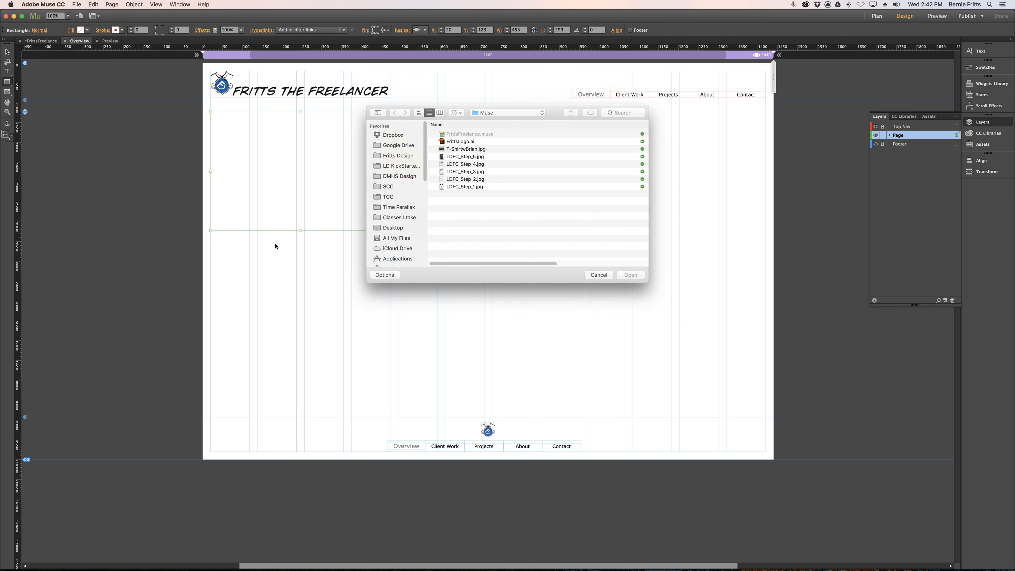
double_click(481, 149)
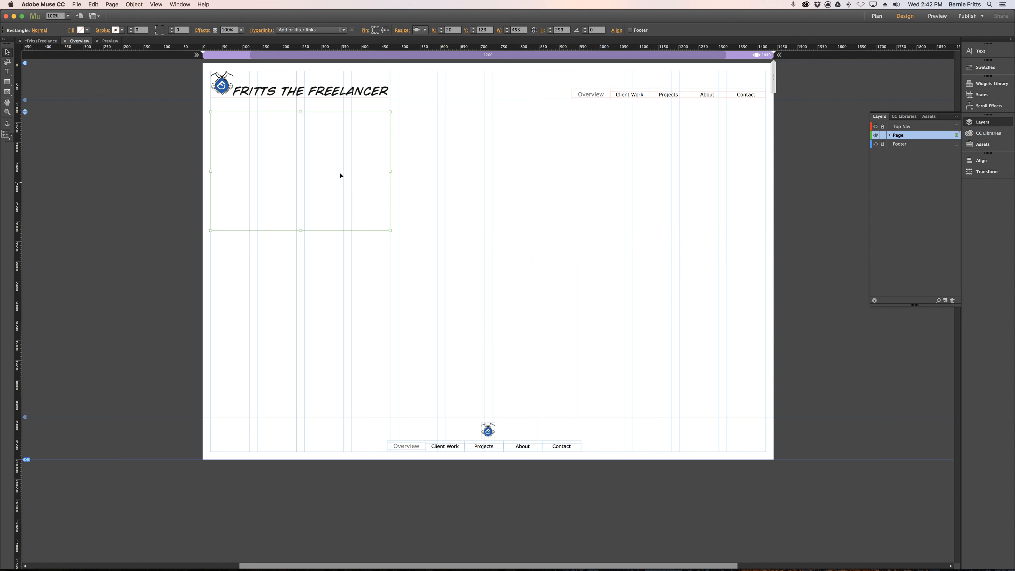
right_click(320, 189)
click(339, 257)
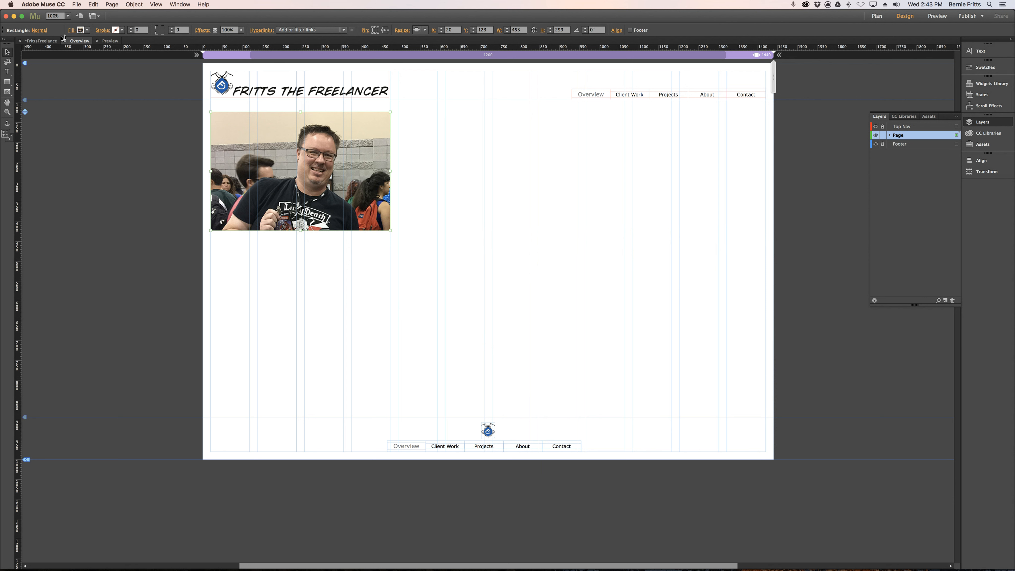
Set the fitting of the rectangle's fill image to Scale to Fill.
click(71, 31)
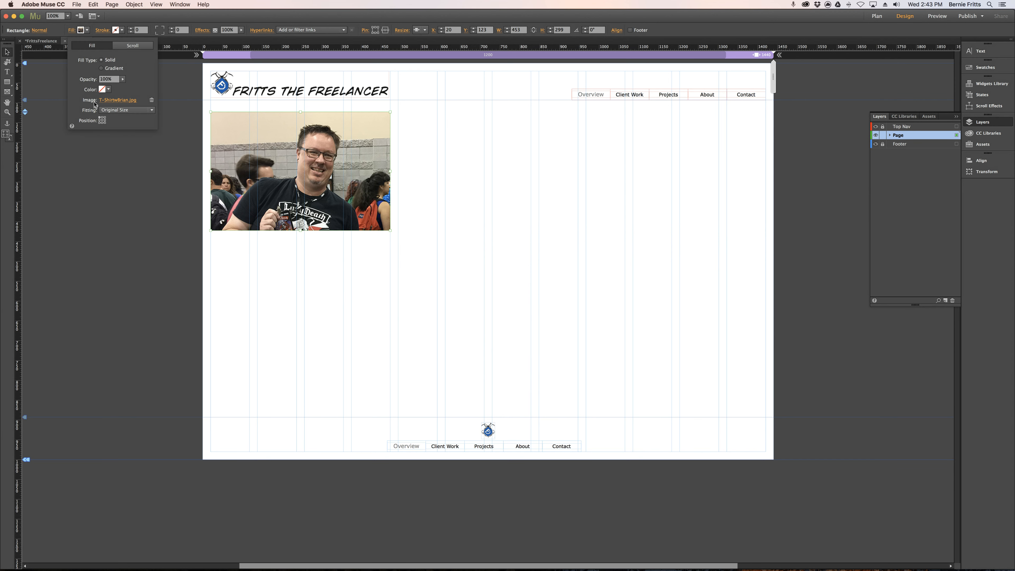
click(139, 111)
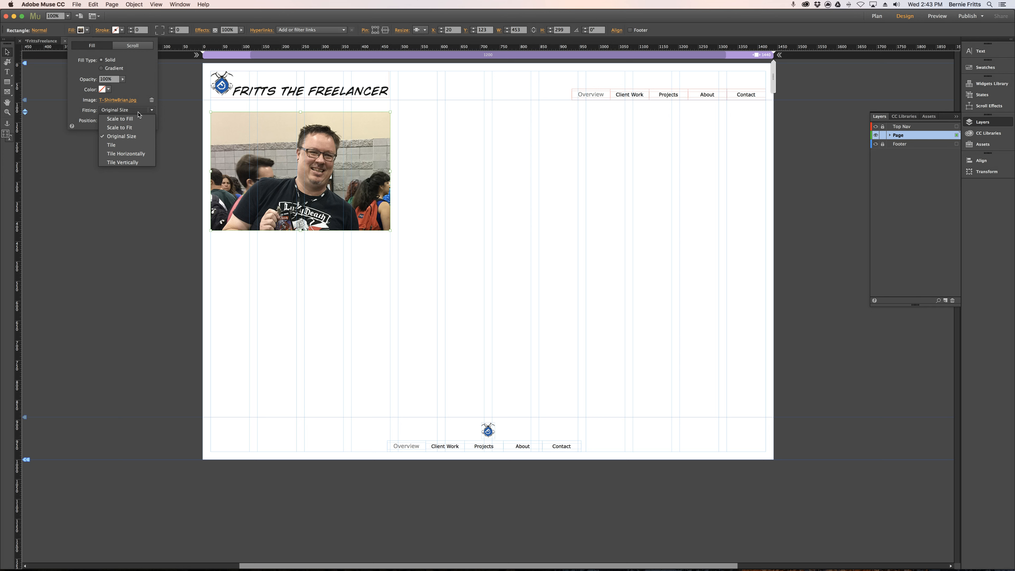
click(137, 120)
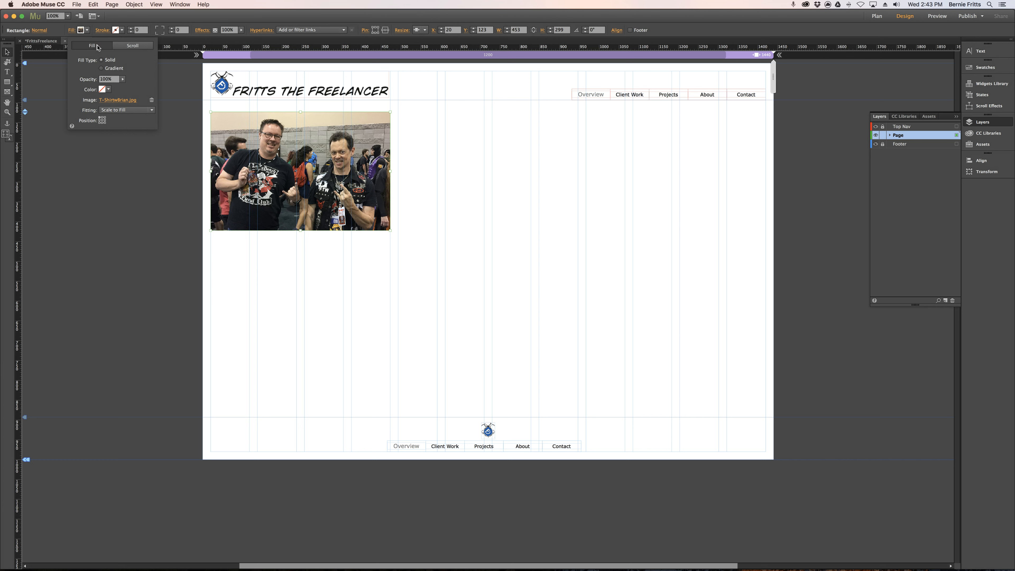
click(230, 166)
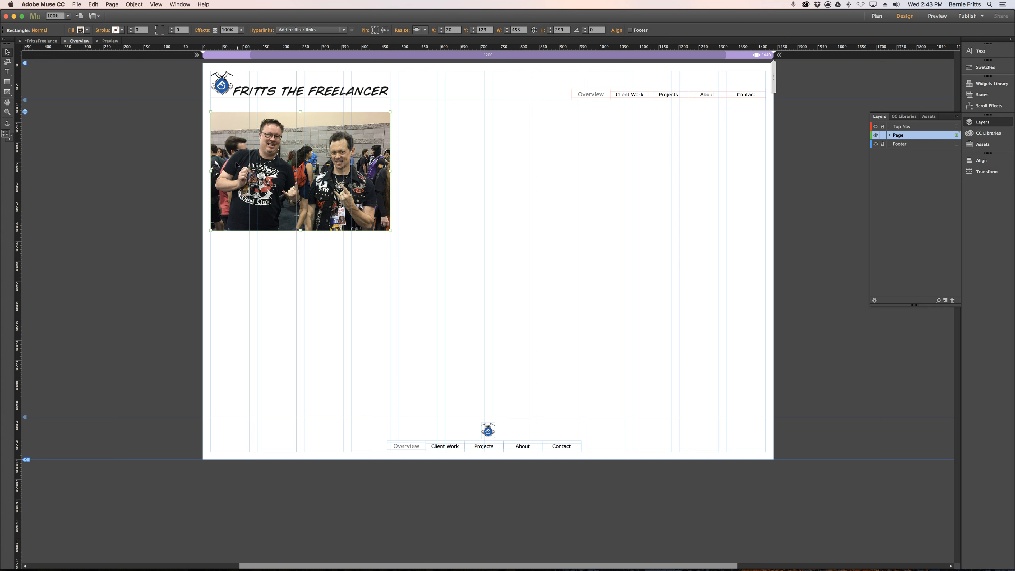
Enlarge the photo rectangle across the full page width, about 1440 × 582 px at Y 110, and check its Resize option.
drag(238, 166, 230, 160)
drag(382, 166, 775, 181)
drag(488, 226, 492, 339)
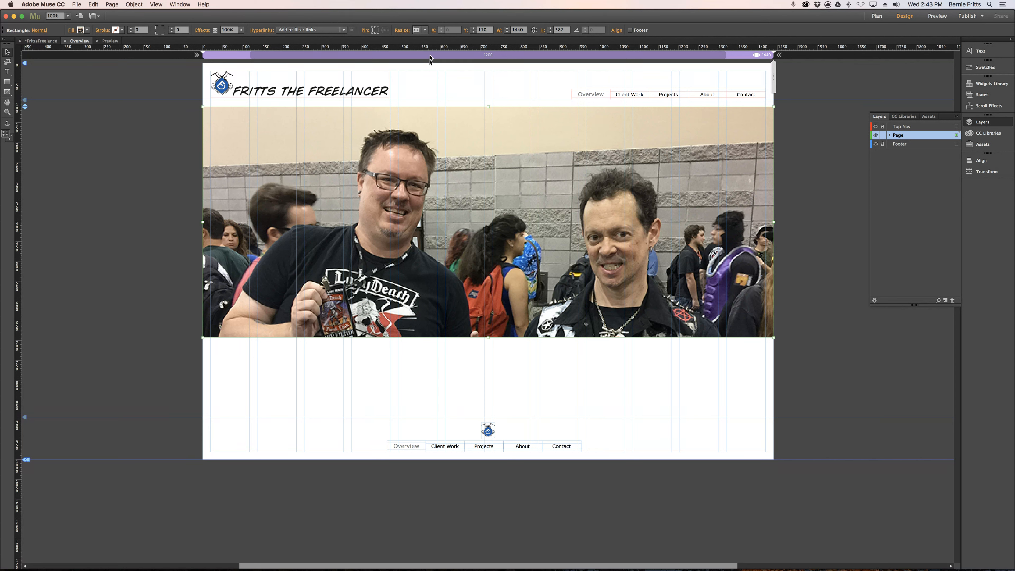
click(425, 30)
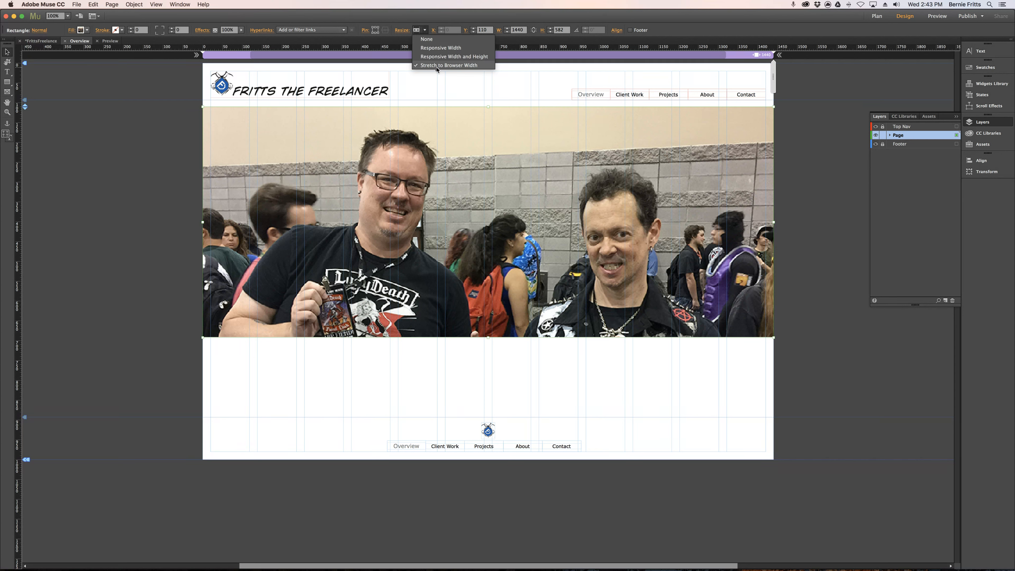
click(161, 127)
Preview the Overview page in the browser, narrow the window to test how the photo scales, and close the preview.
click(76, 4)
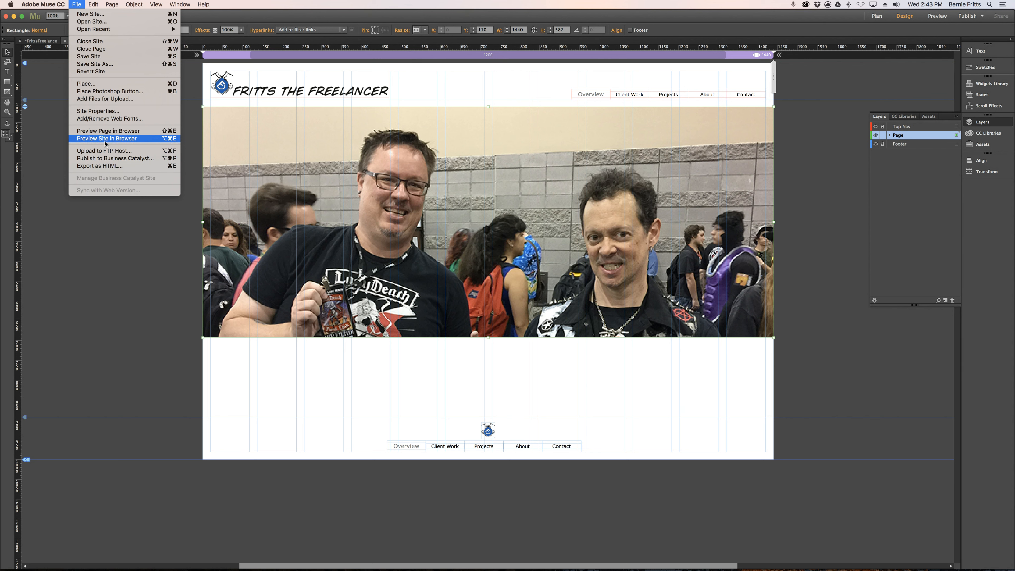
click(114, 133)
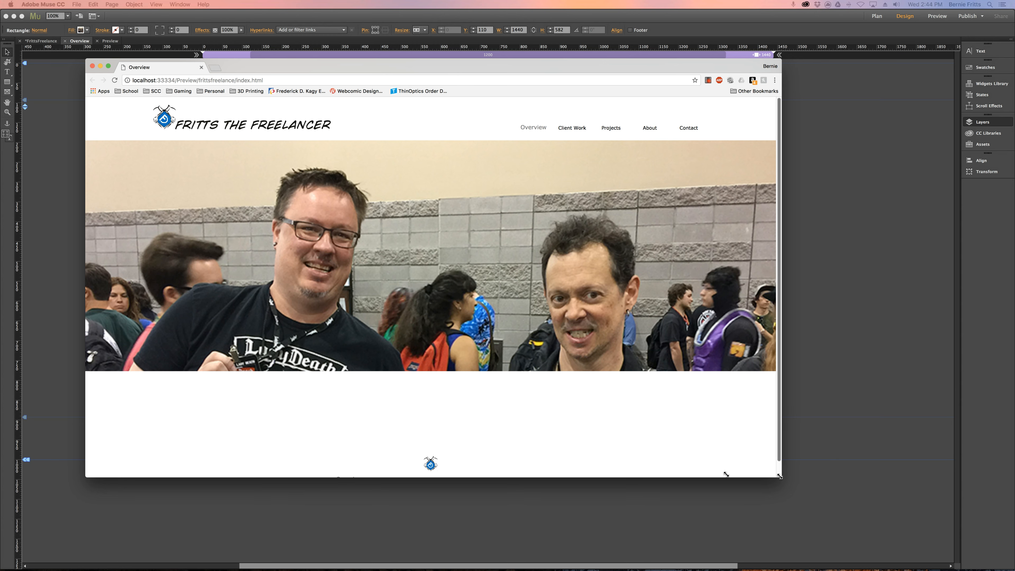
drag(780, 476, 727, 475)
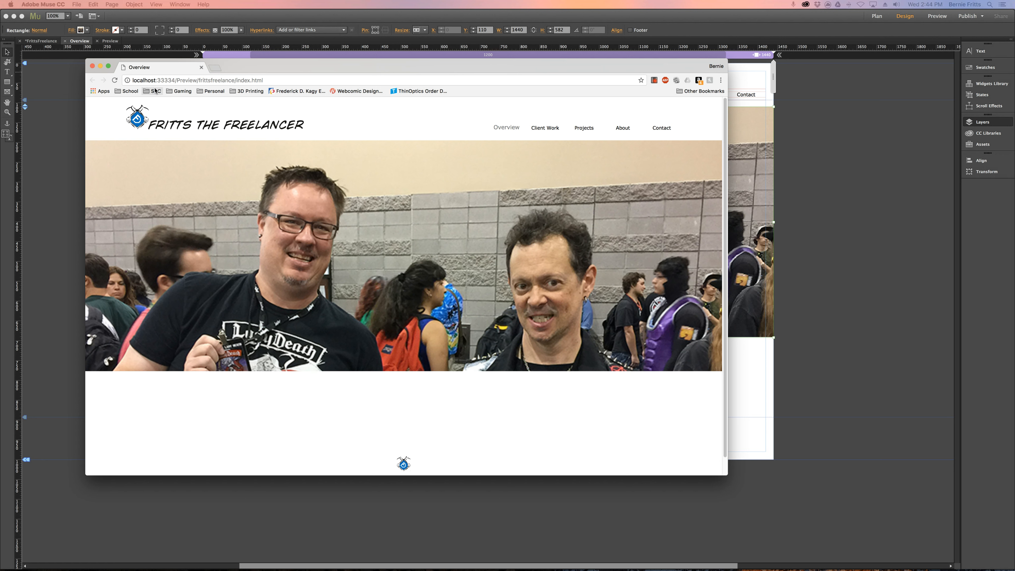
click(92, 67)
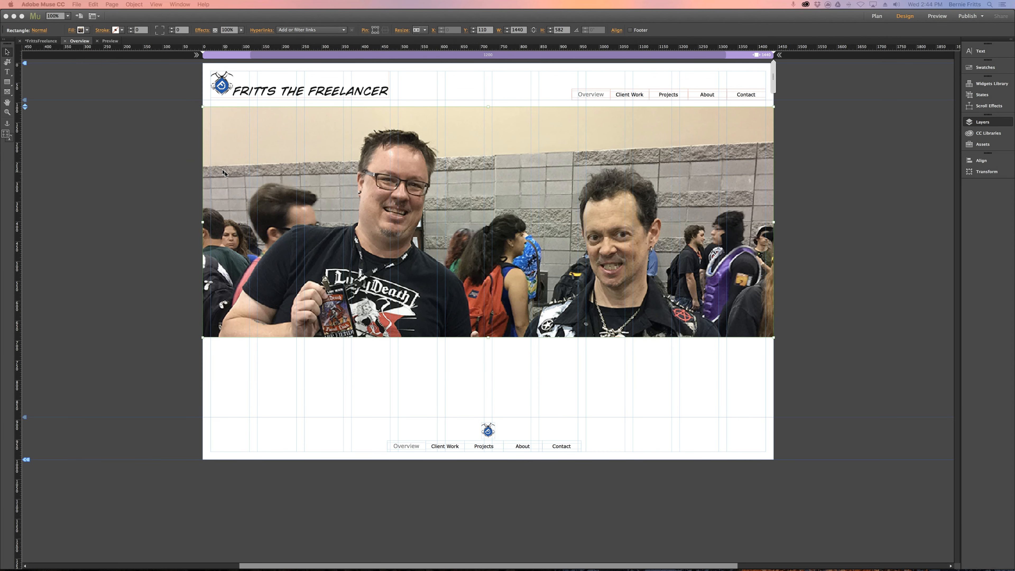
Try the center, top and bottom positions for the photo rectangle's fill image.
click(178, 157)
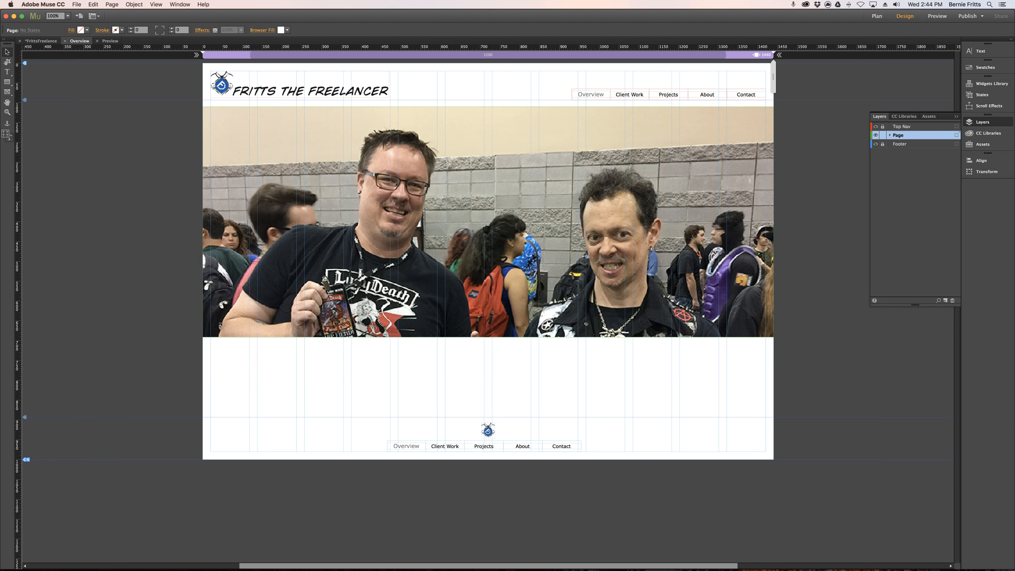
click(319, 179)
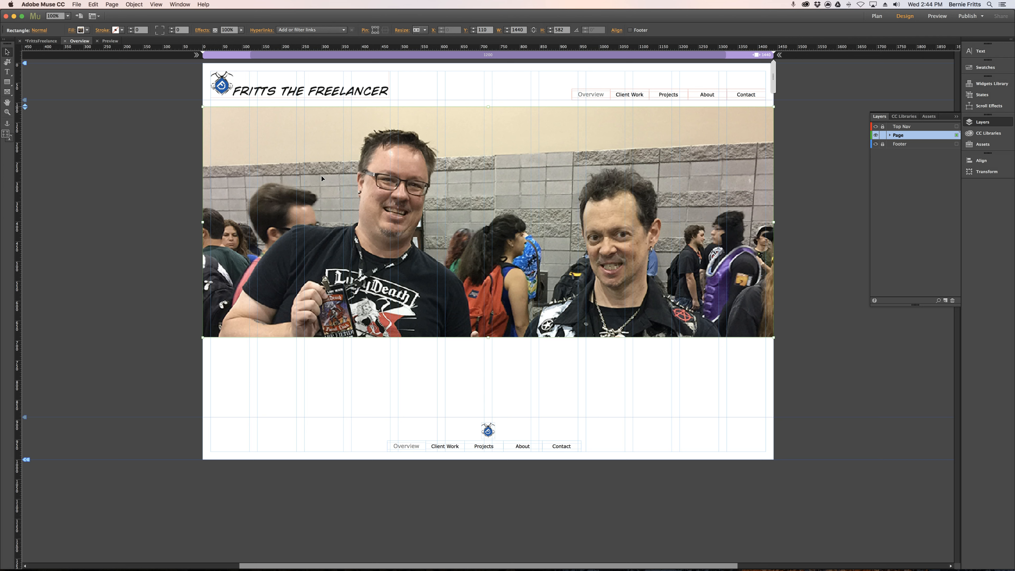
click(71, 30)
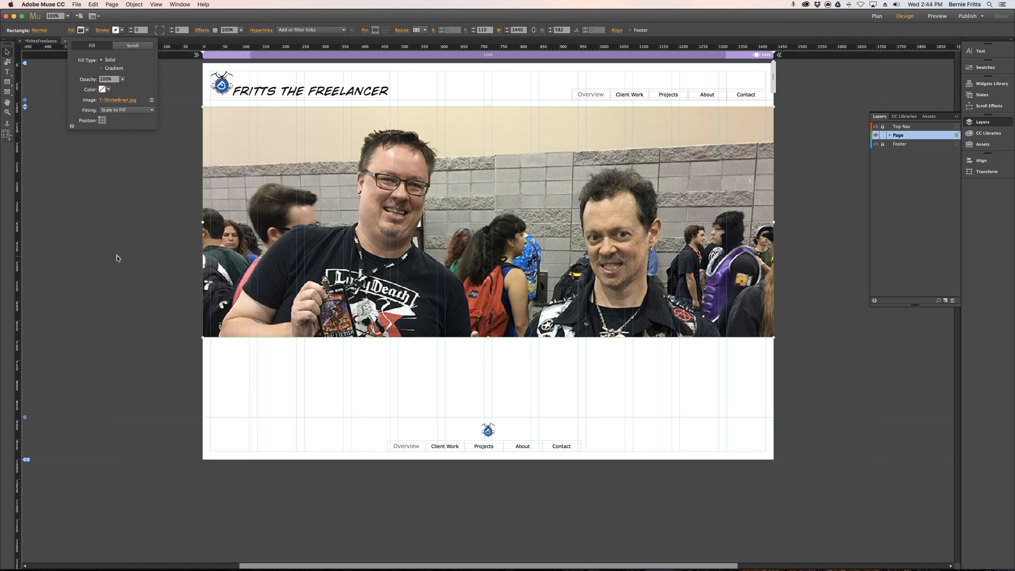
click(102, 122)
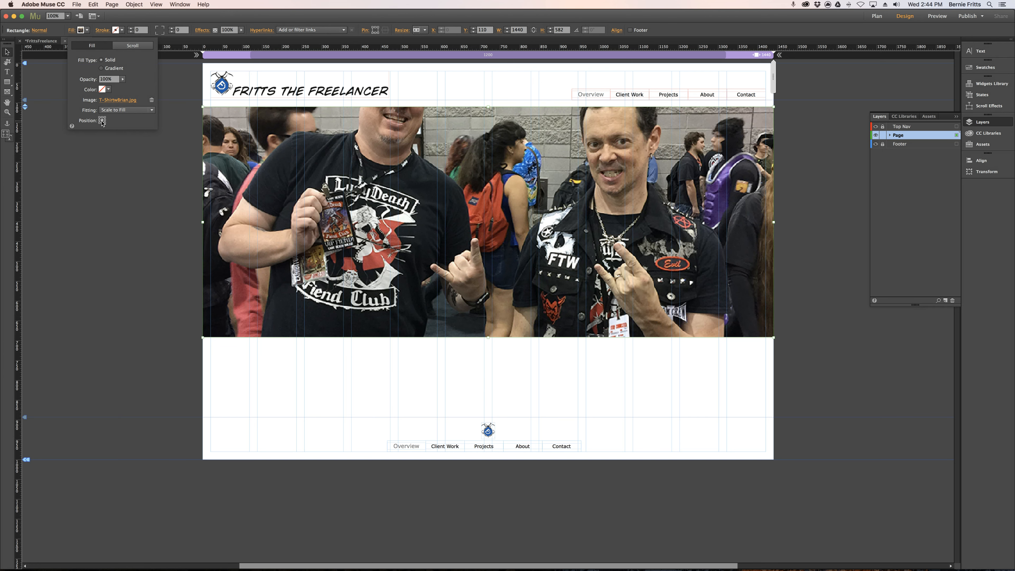
click(102, 119)
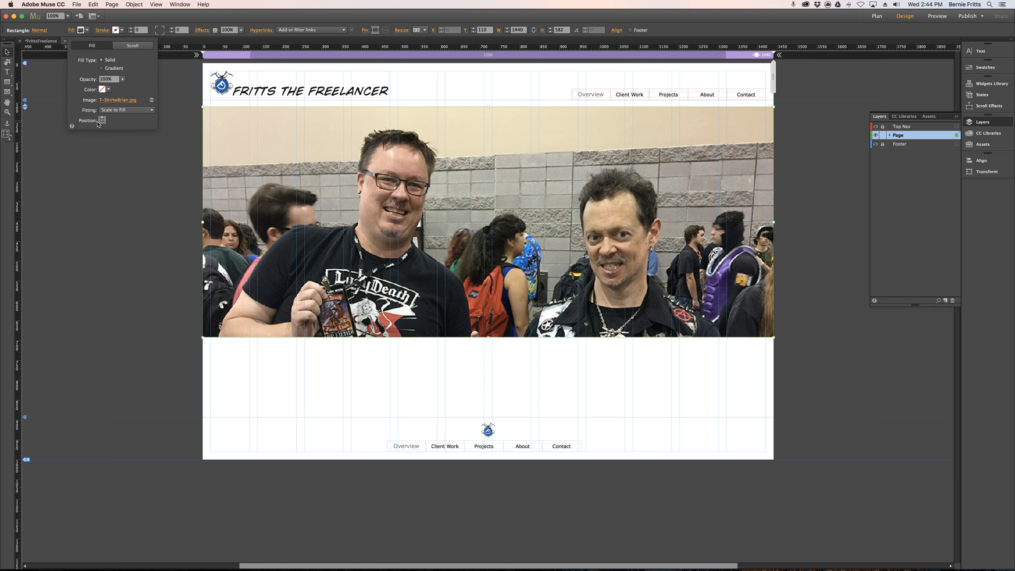
click(102, 122)
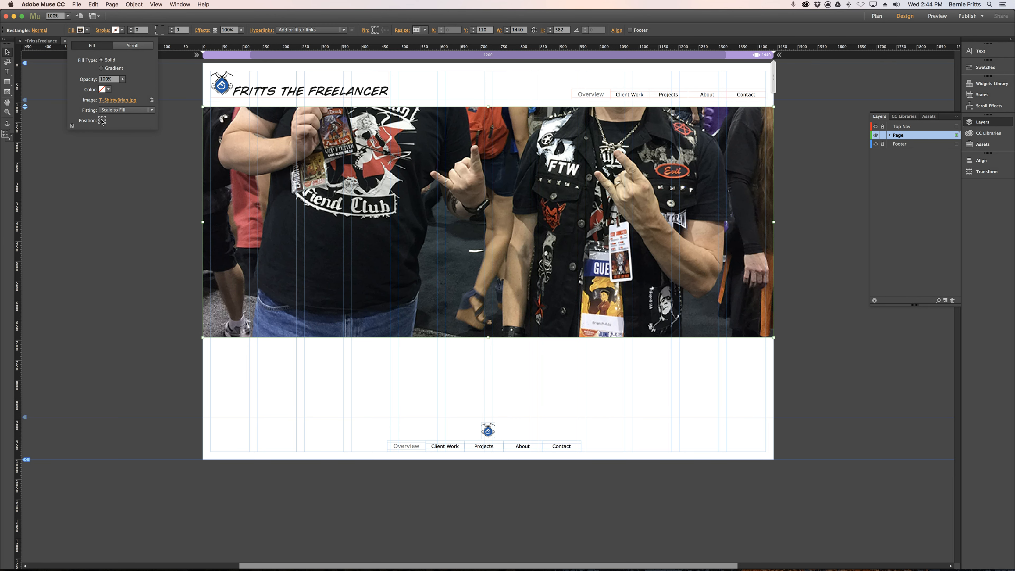
click(102, 120)
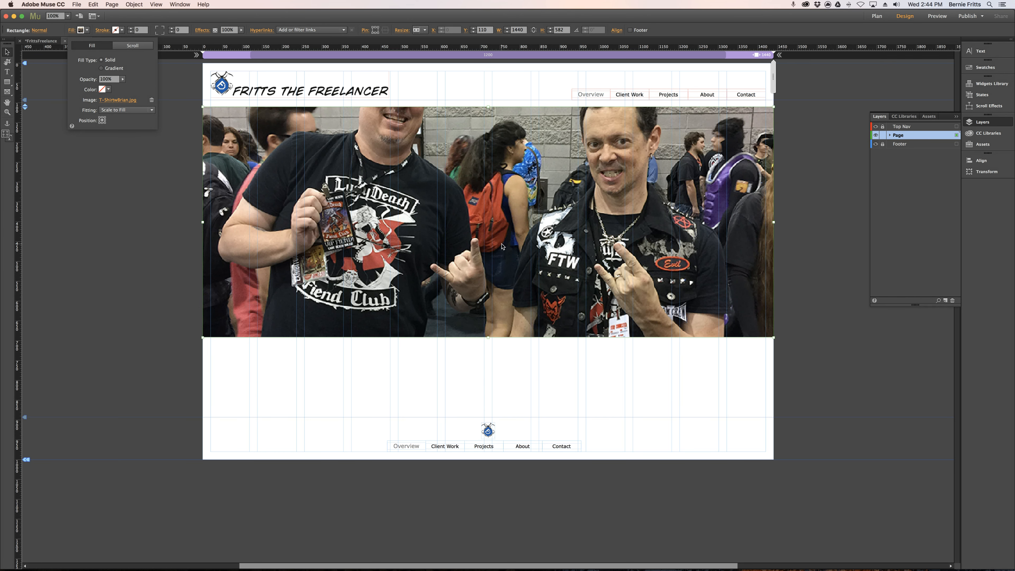
Shorten the photo rectangle to about 329 px high and anchor its fill image at the upper right.
drag(488, 337, 488, 336)
drag(488, 300, 489, 237)
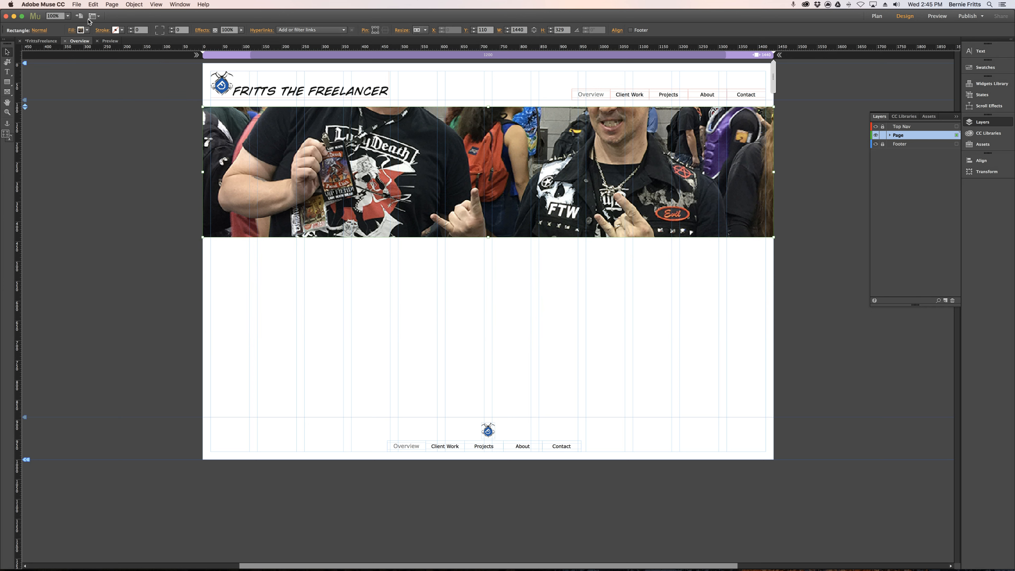
click(70, 30)
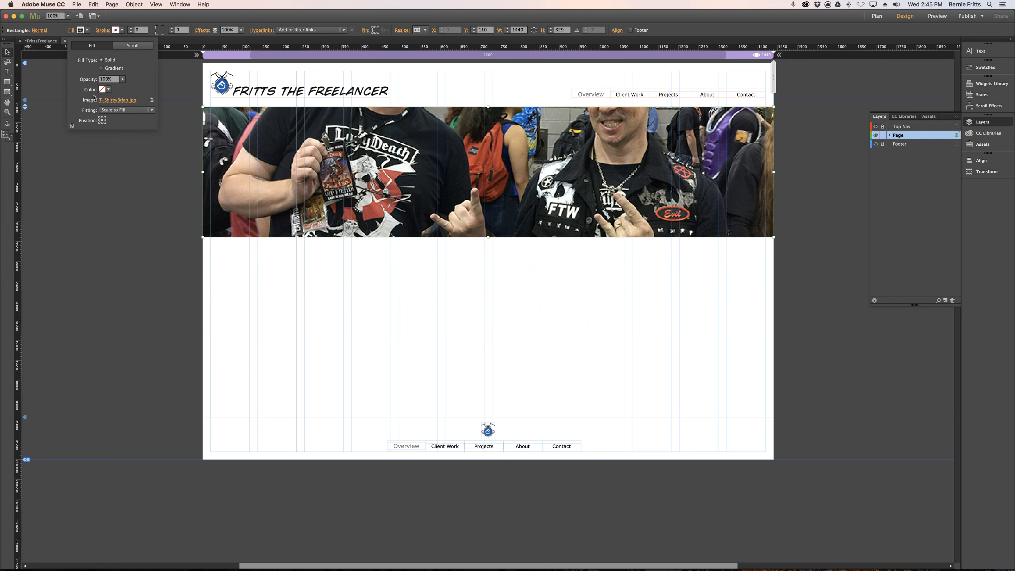
click(103, 118)
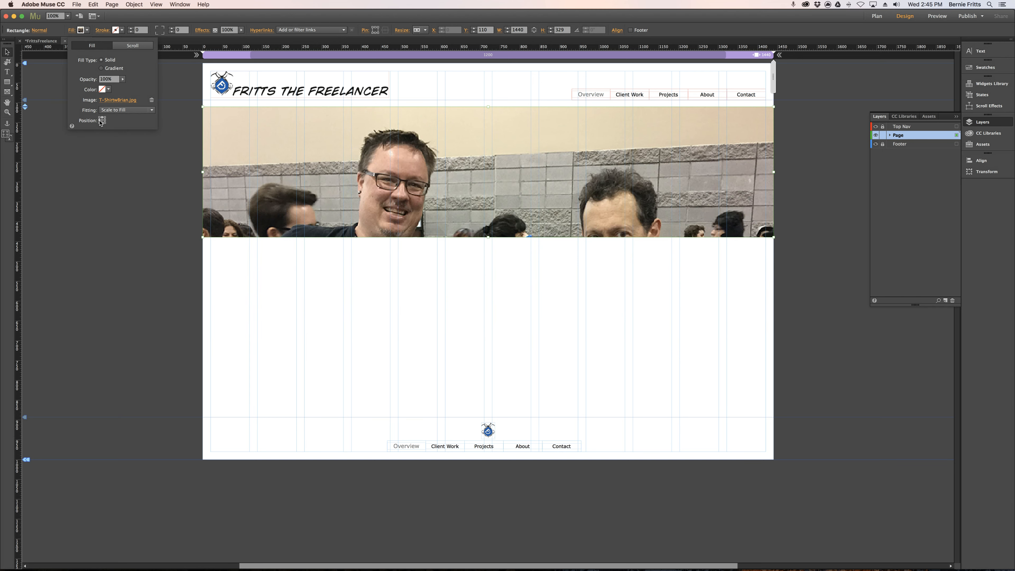
click(100, 120)
click(103, 117)
Try the fill image's Scale to Fit, Original Size, Tile, Tile Horizontally and Tile Vertically fittings, and return it to Scale to Fill.
click(124, 110)
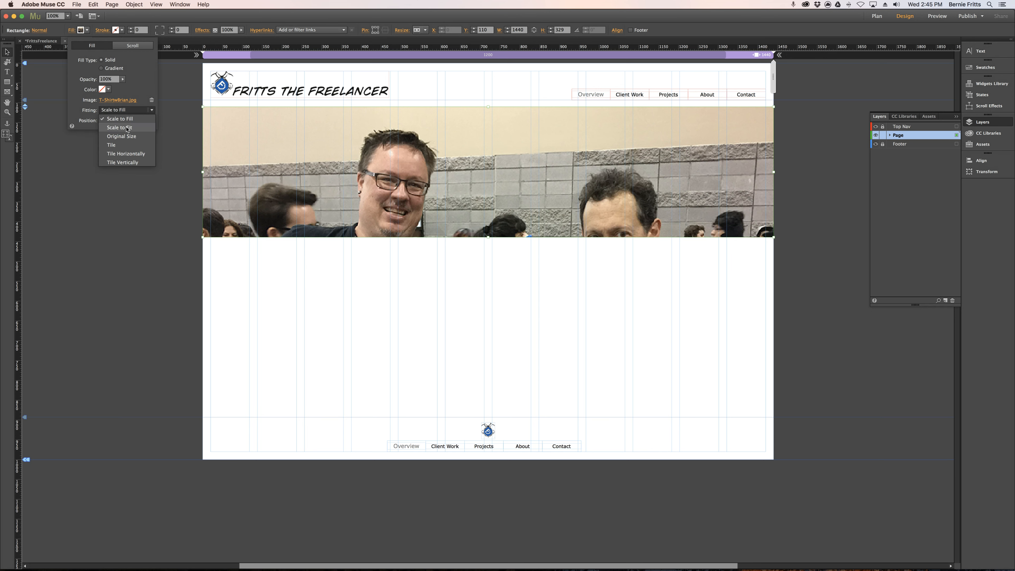
click(127, 128)
click(127, 110)
click(128, 115)
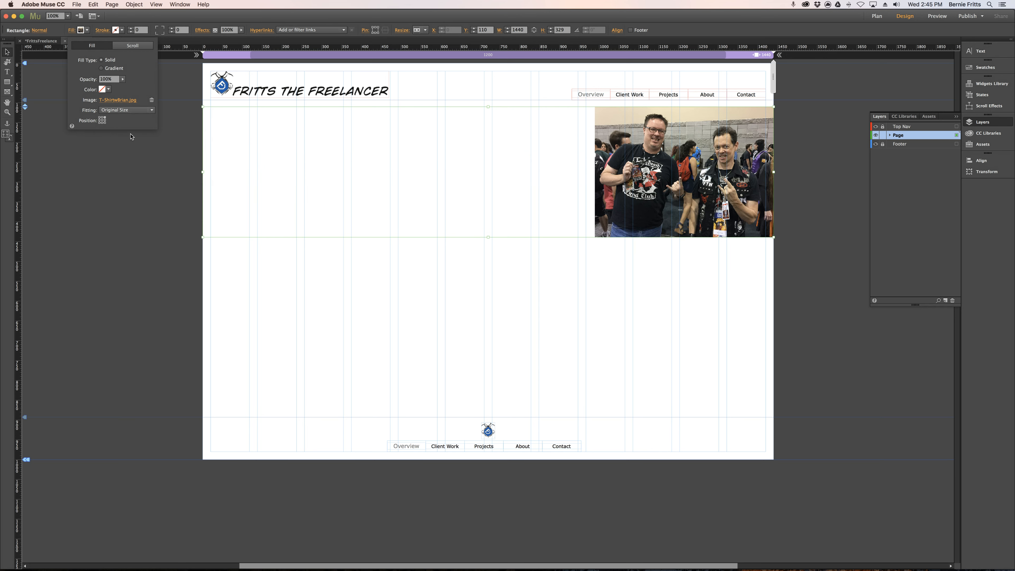
click(129, 114)
click(133, 145)
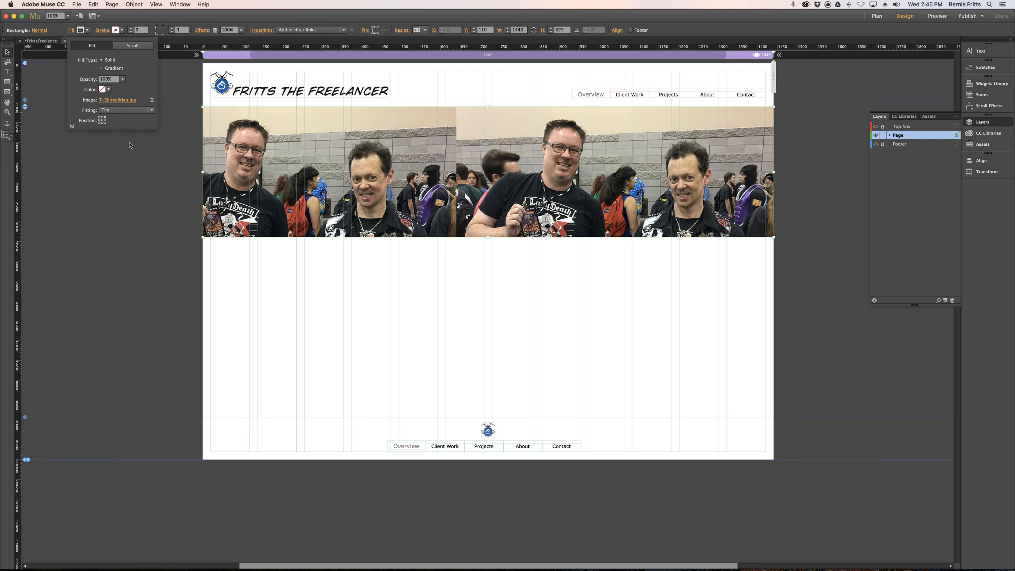
click(135, 113)
click(135, 155)
click(131, 111)
click(133, 164)
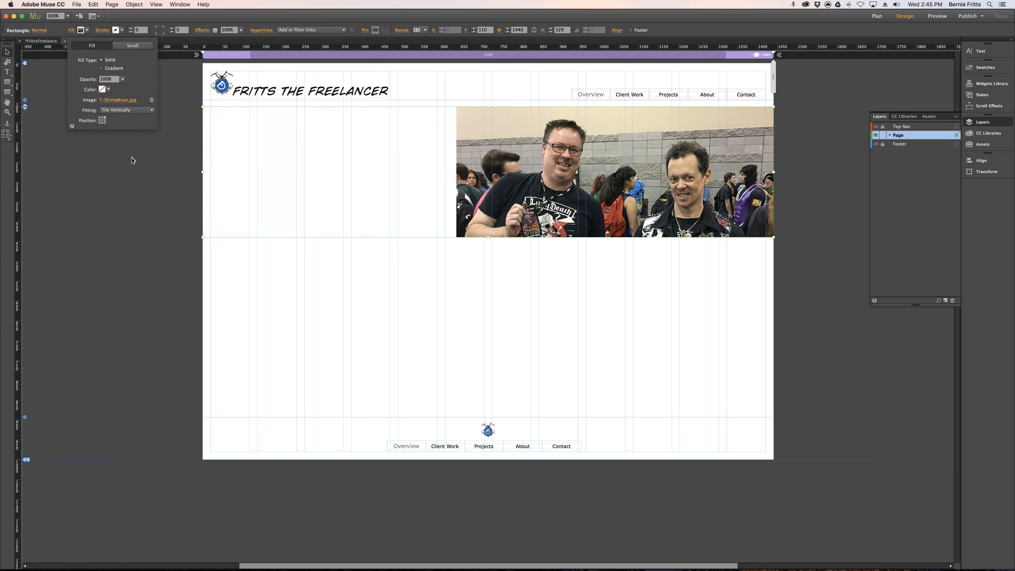
click(129, 115)
click(125, 121)
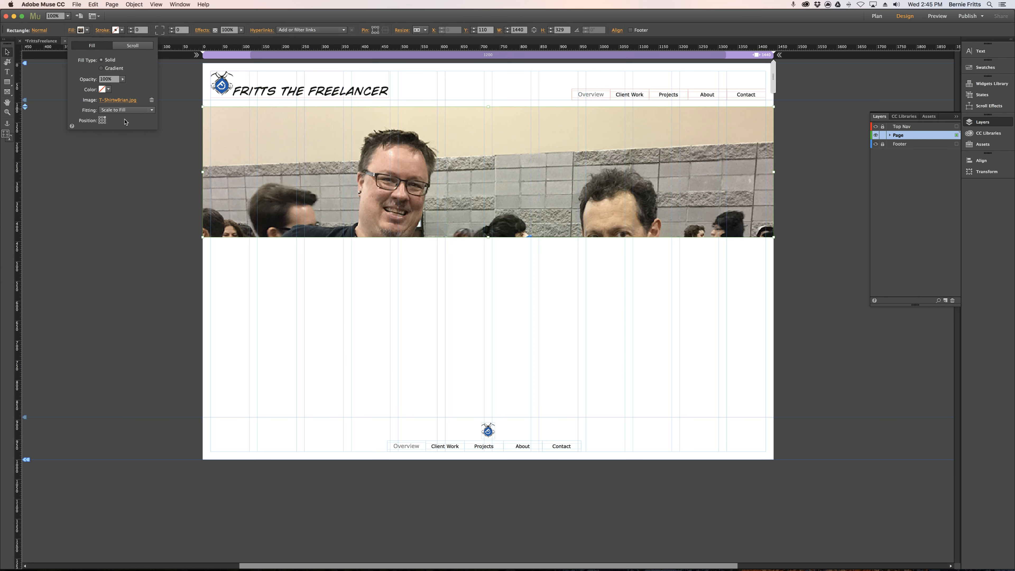
Set the photo rectangle's fill opacity to 57% and its fill color to orange F15A24, and adjust the image position.
click(122, 78)
mouse_move(115, 90)
mouse_down()
mouse_move(102, 90)
mouse_move(112, 90)
mouse_up()
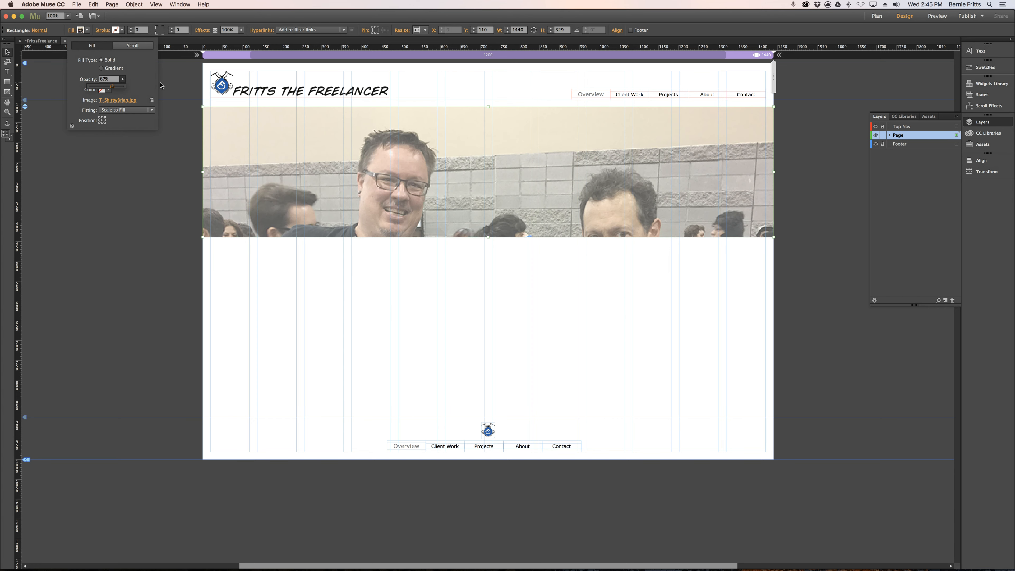
click(74, 31)
click(107, 90)
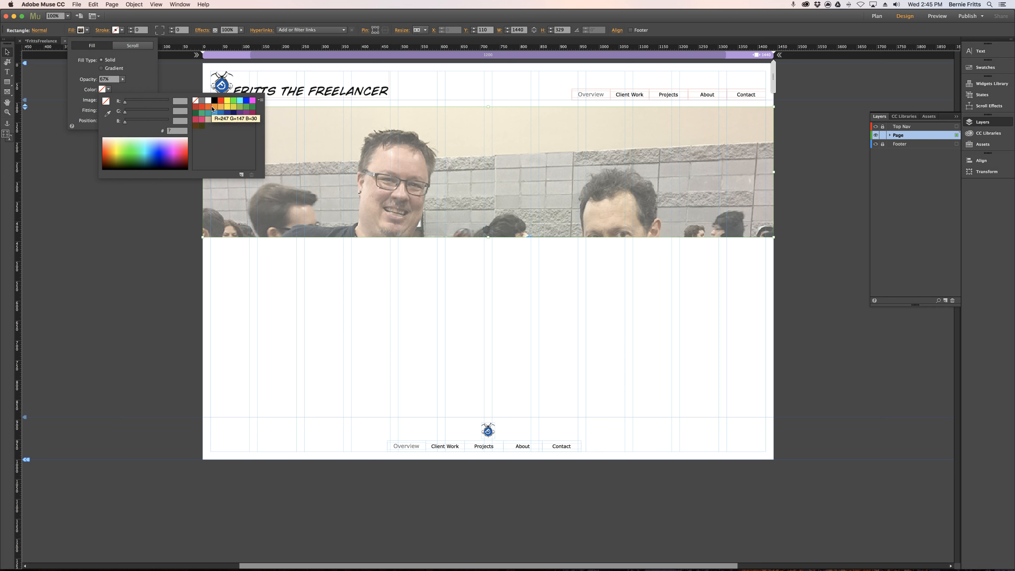
click(208, 107)
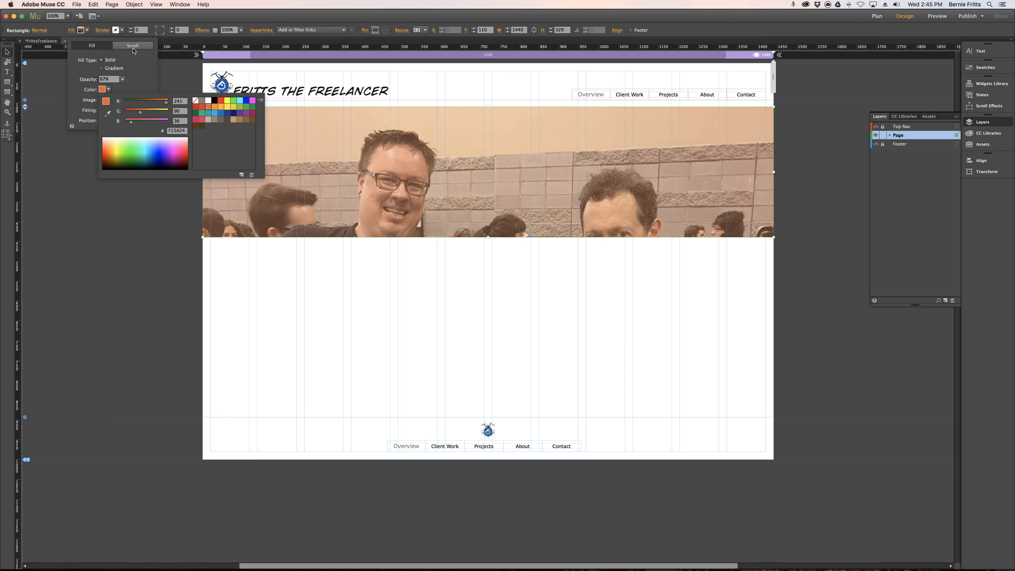
click(93, 46)
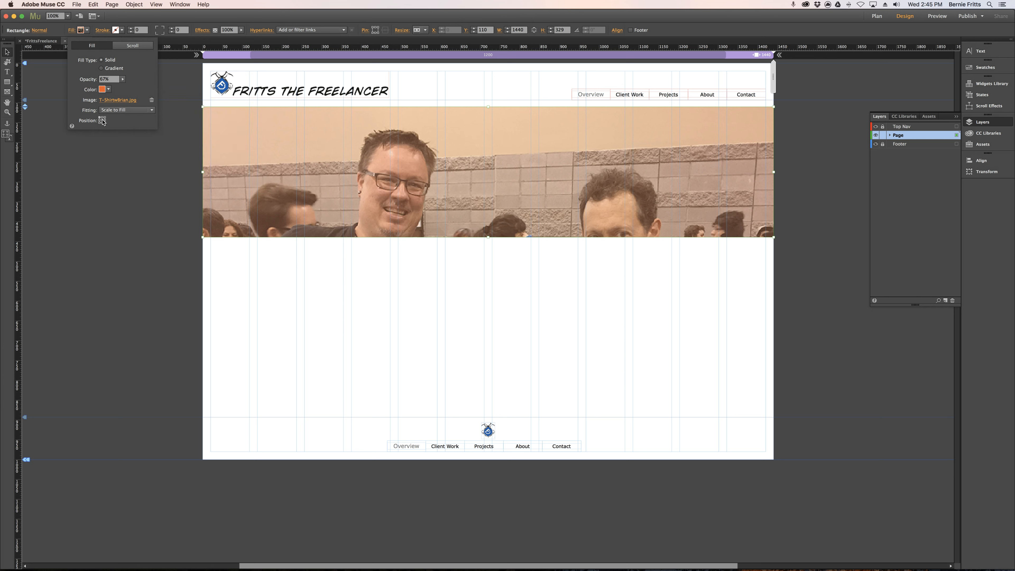
click(103, 122)
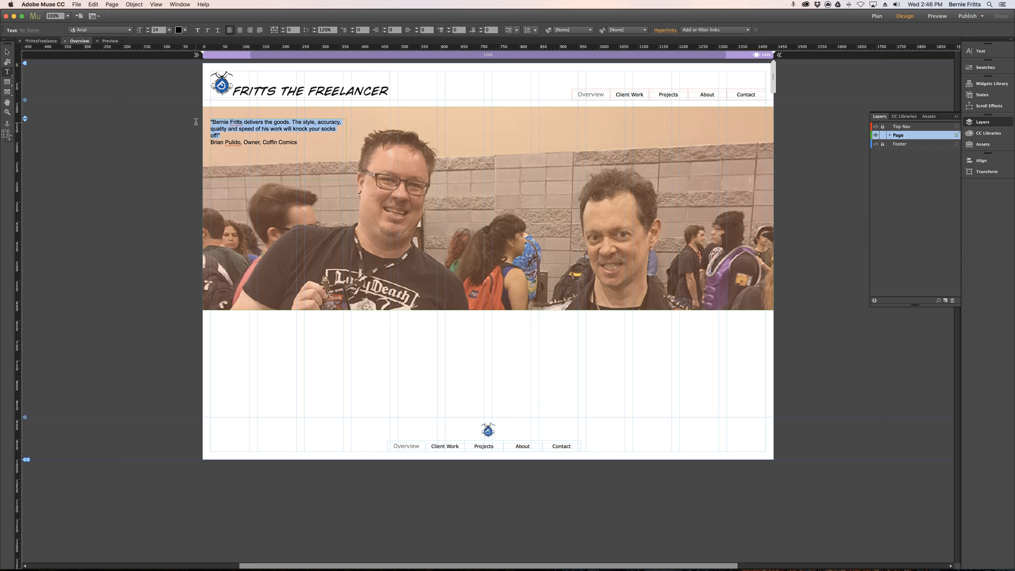
click(130, 31)
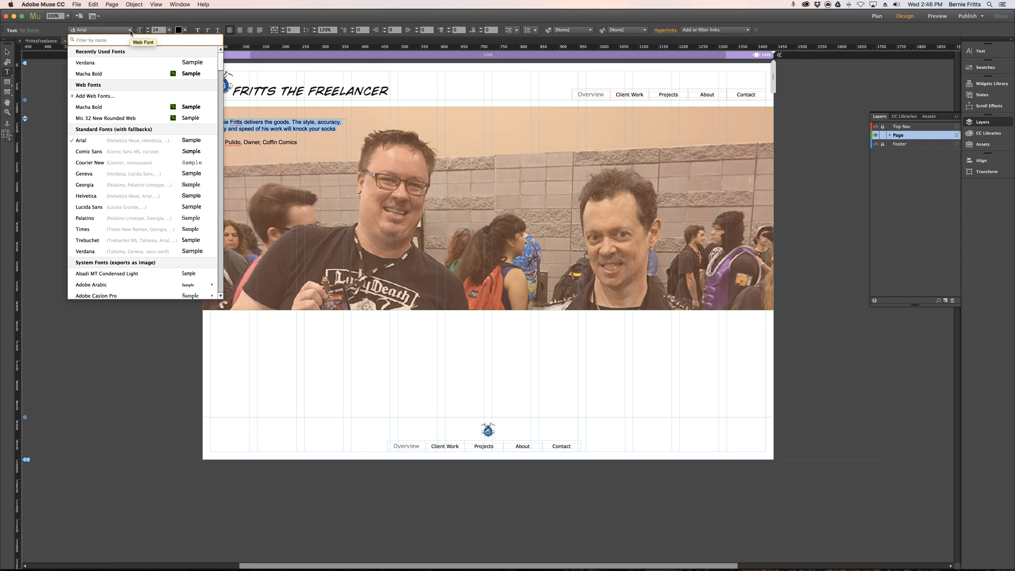
click(130, 31)
click(130, 31)
click(130, 31)
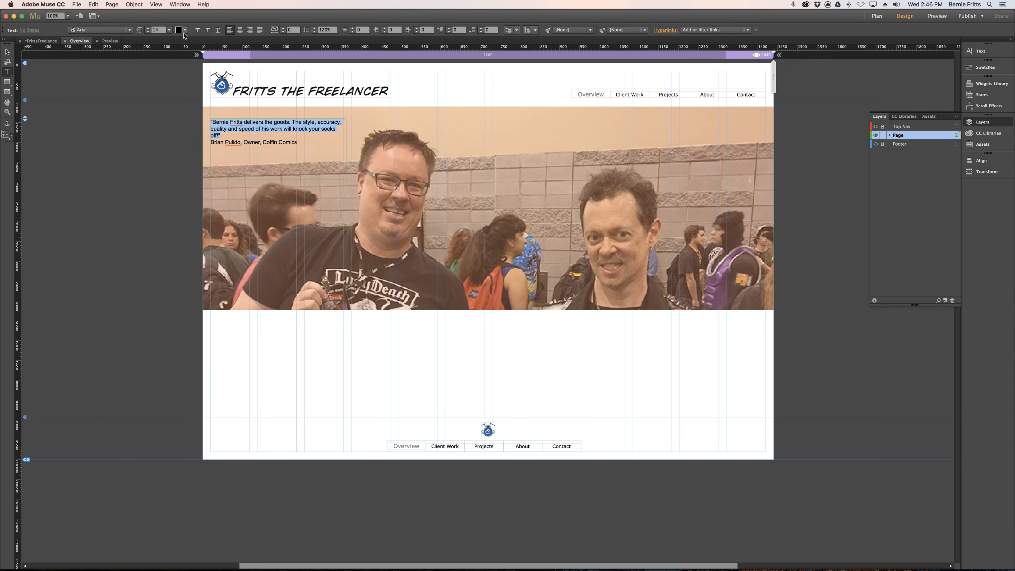
Set the testimonial quote in italics, trying bold on it and removing it again.
click(198, 30)
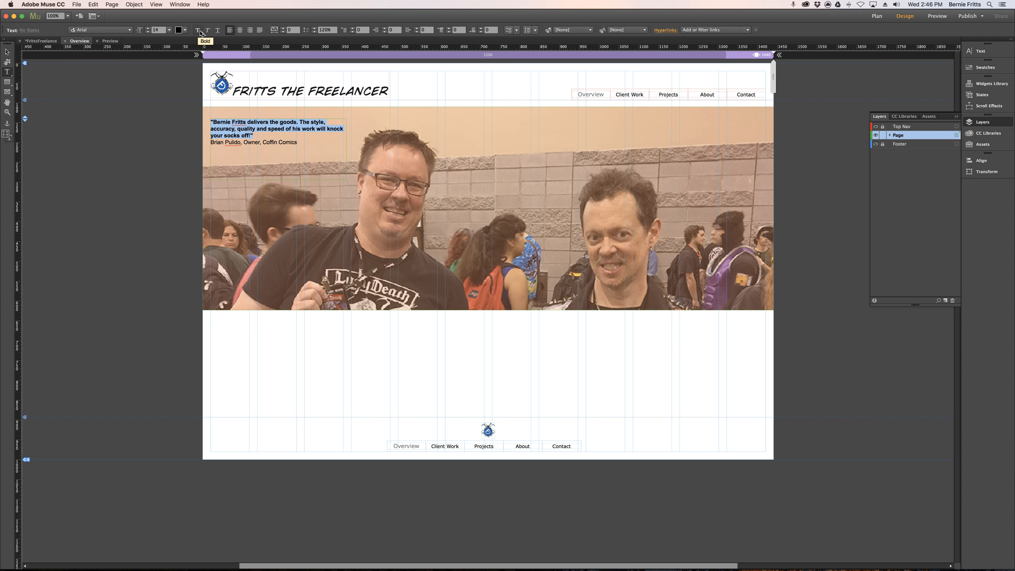
click(211, 30)
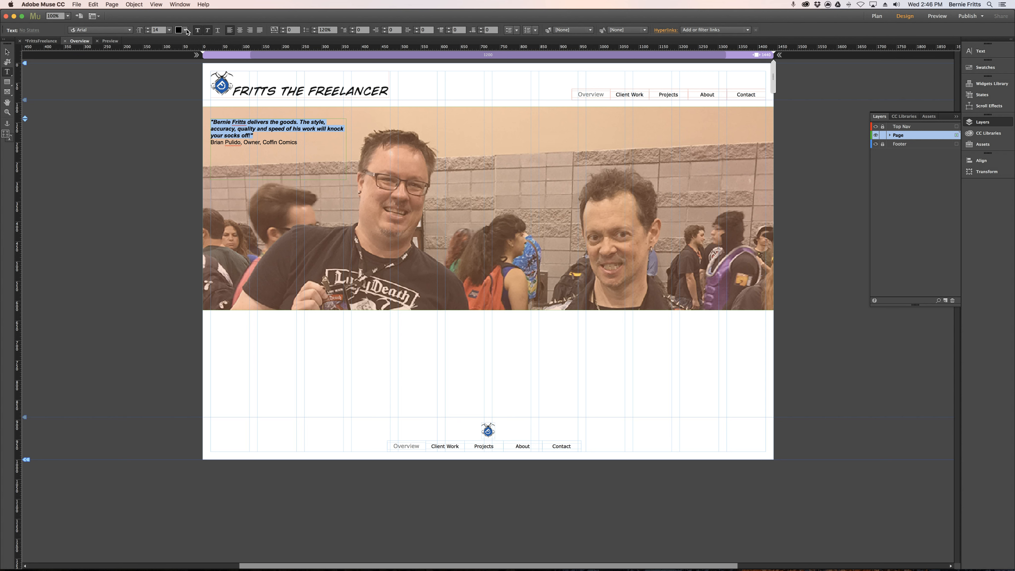
click(197, 31)
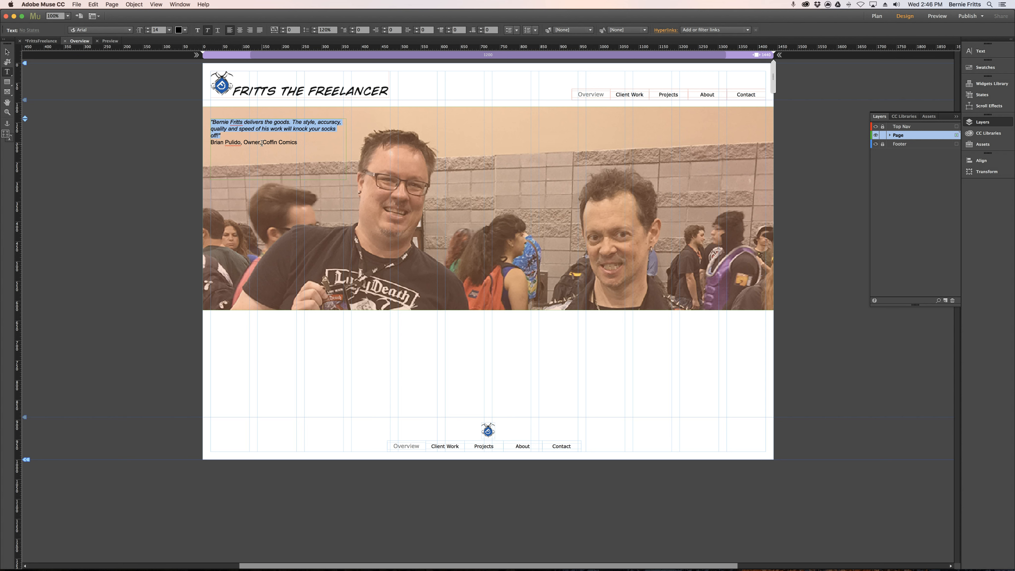
Right-align the attribution line under the testimonial quote and make it bold.
drag(260, 142, 193, 144)
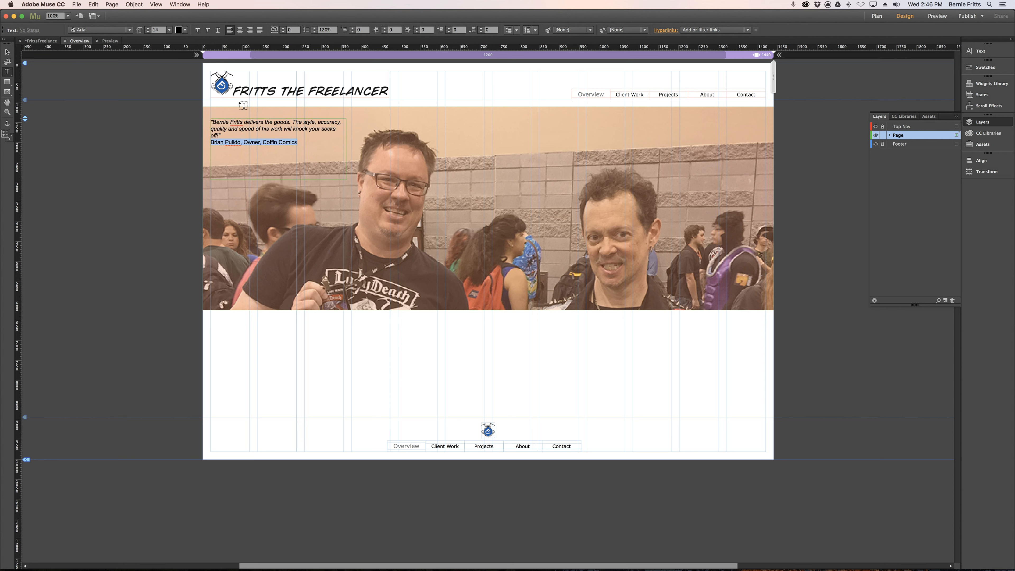
click(250, 31)
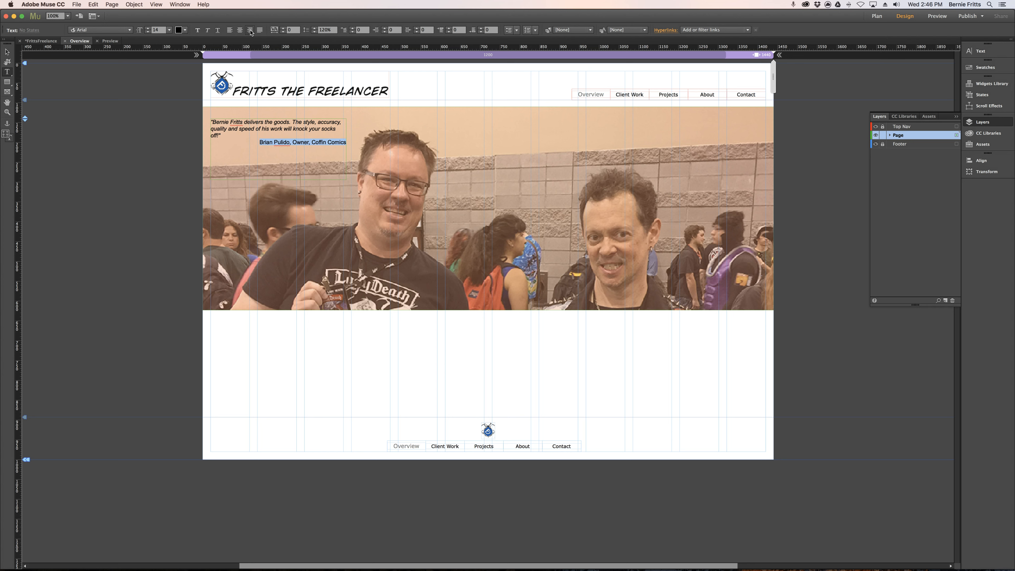
click(196, 30)
Increase the testimonial quote's font size to 20, leaving out the attribution line.
drag(225, 136, 210, 129)
key(super+shift+period)
key(super+shift+period)
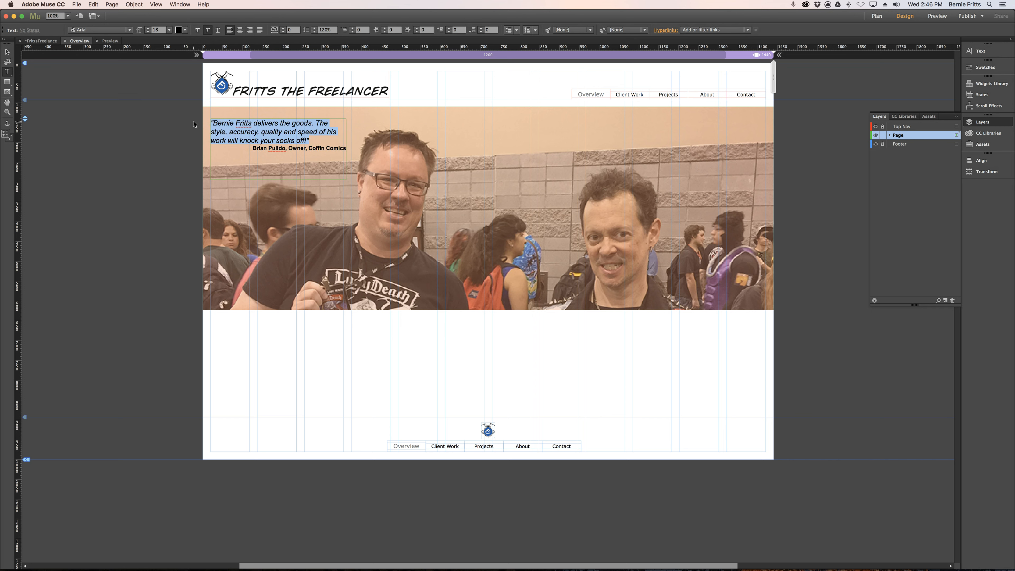
key(super+shift+period)
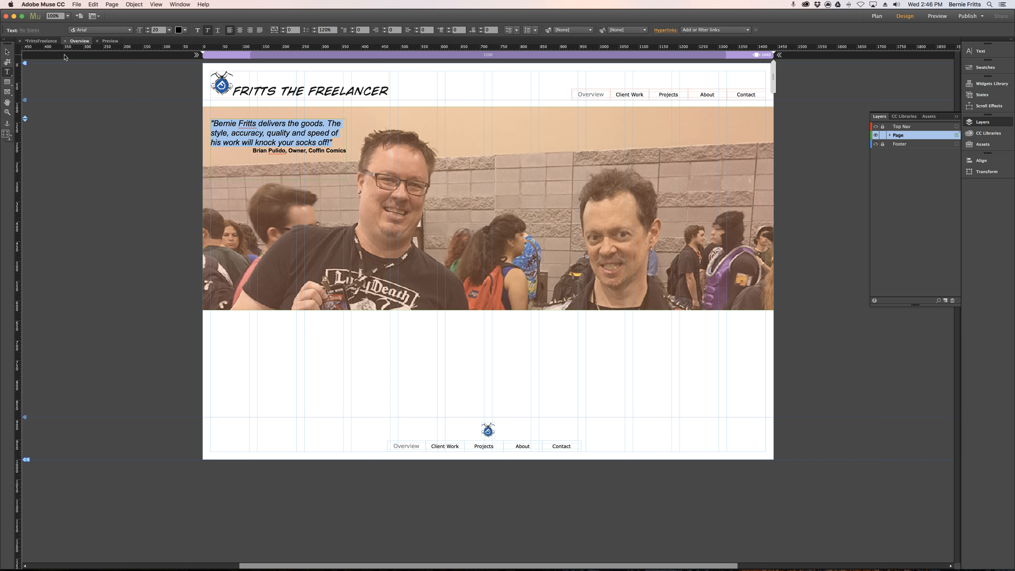
Try green 22B573 as the text color of the testimonial quote.
click(178, 32)
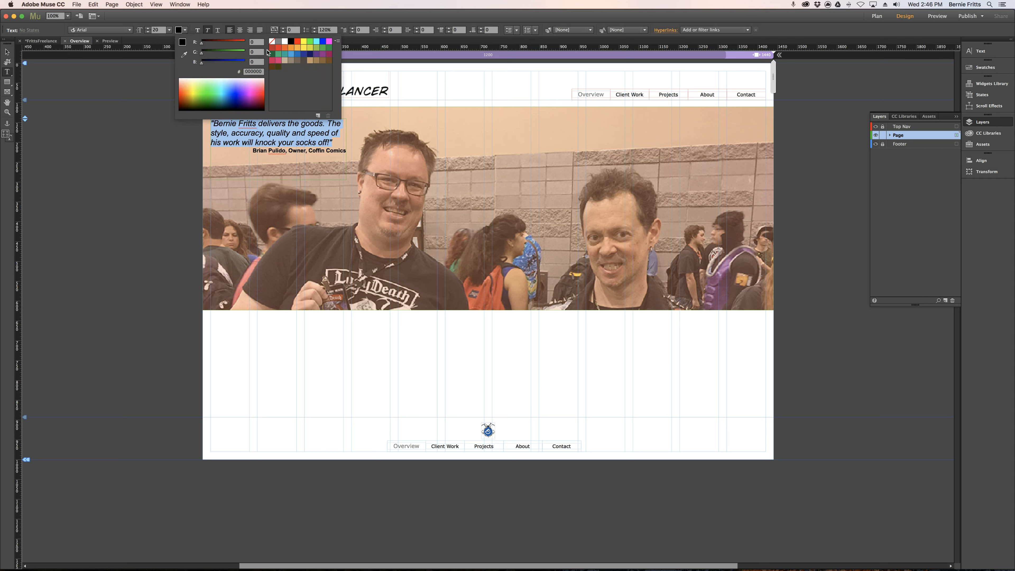
click(279, 54)
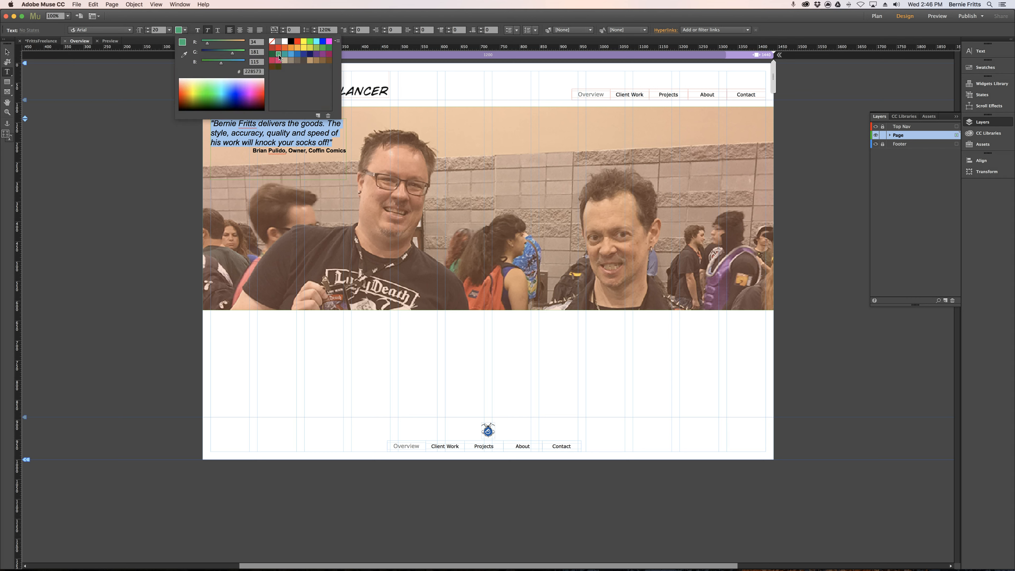
click(188, 31)
Set the testimonial quote's text color to white FFFFFF.
click(335, 143)
drag(334, 142, 196, 129)
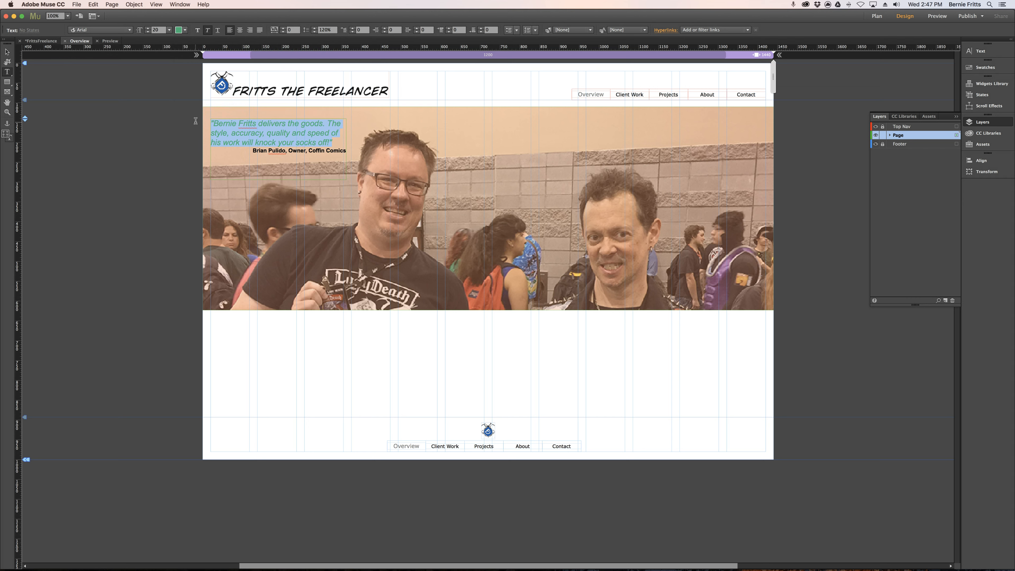
click(185, 31)
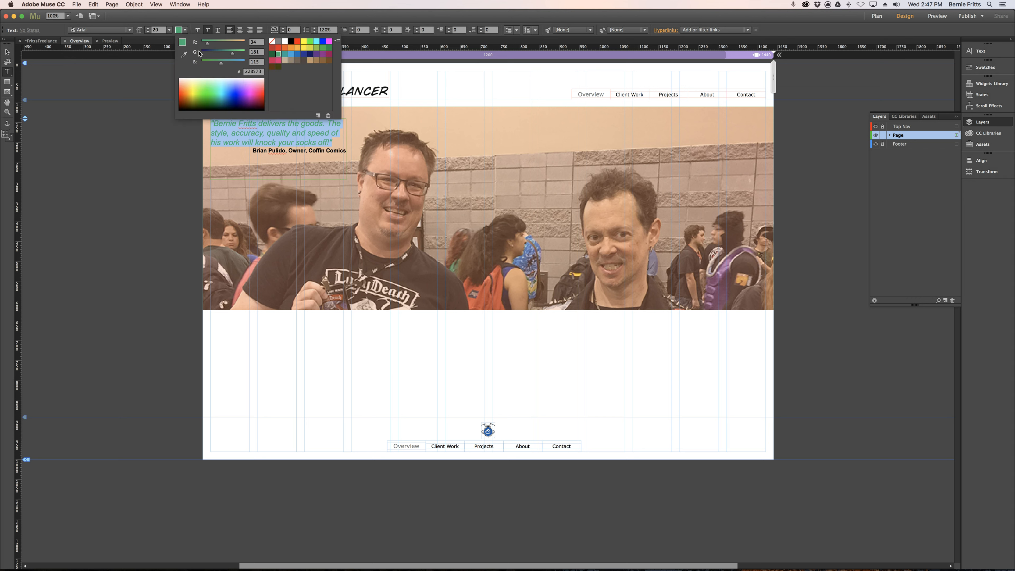
click(285, 42)
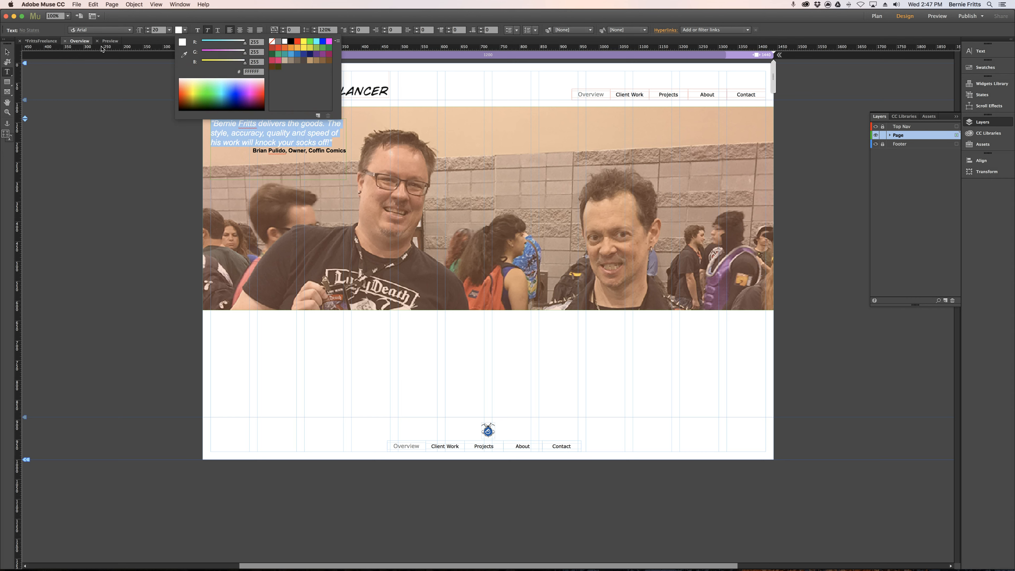
click(8, 52)
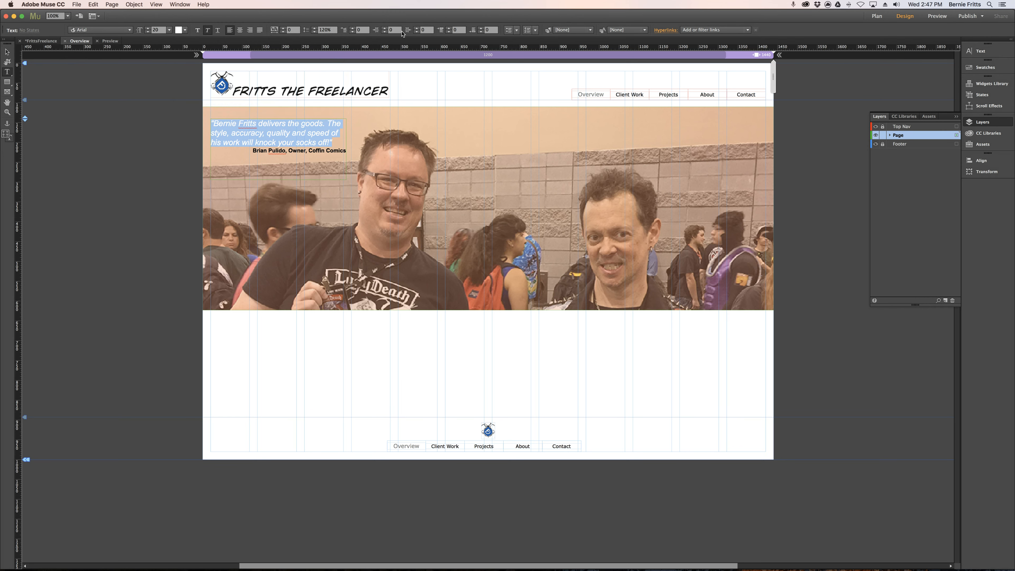
click(569, 30)
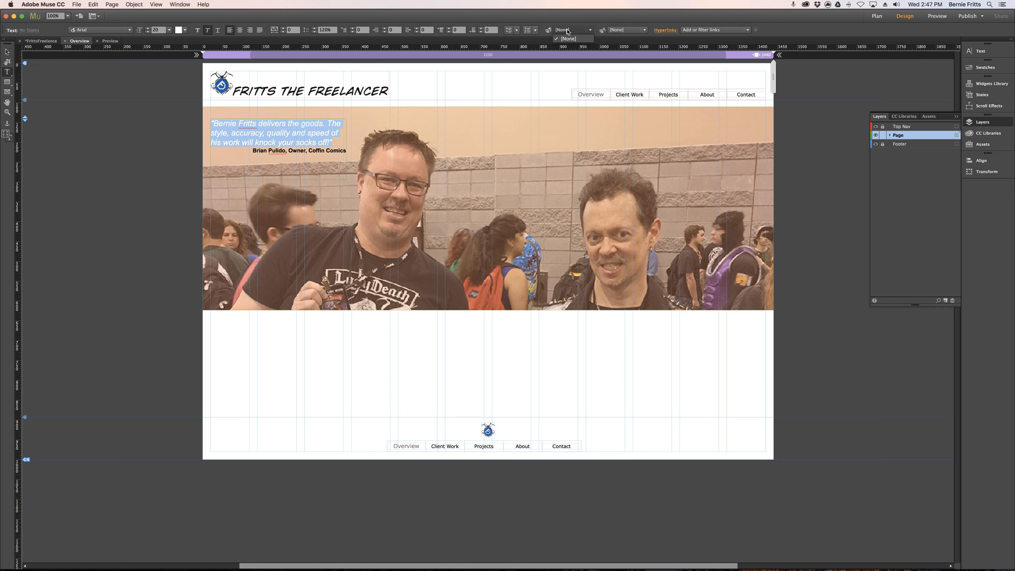
click(569, 32)
click(629, 30)
click(632, 21)
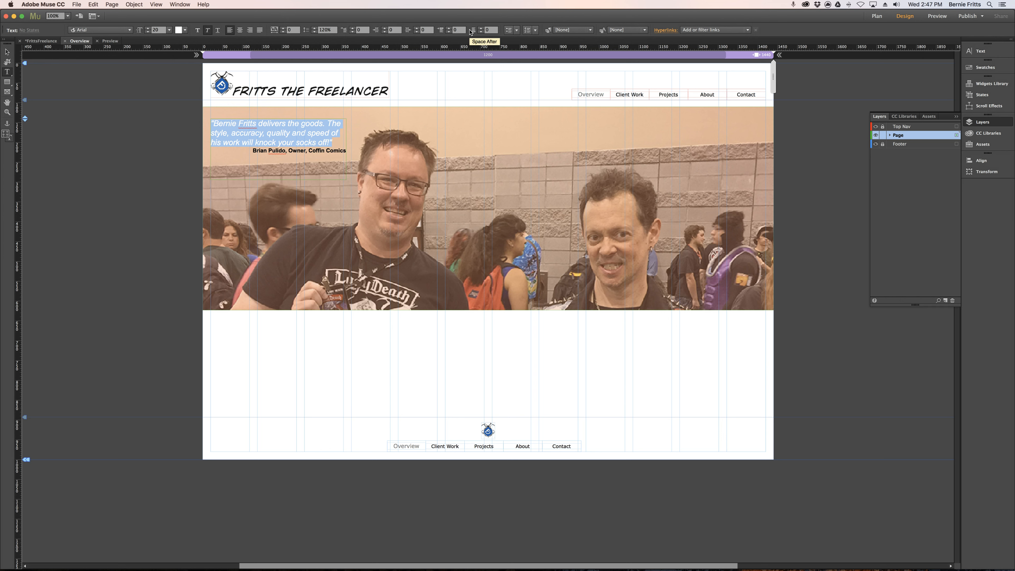
click(319, 130)
drag(336, 140, 217, 133)
Delete the full-width photo banner together with its tint and testimonial text from the Overview page.
click(6, 52)
click(123, 155)
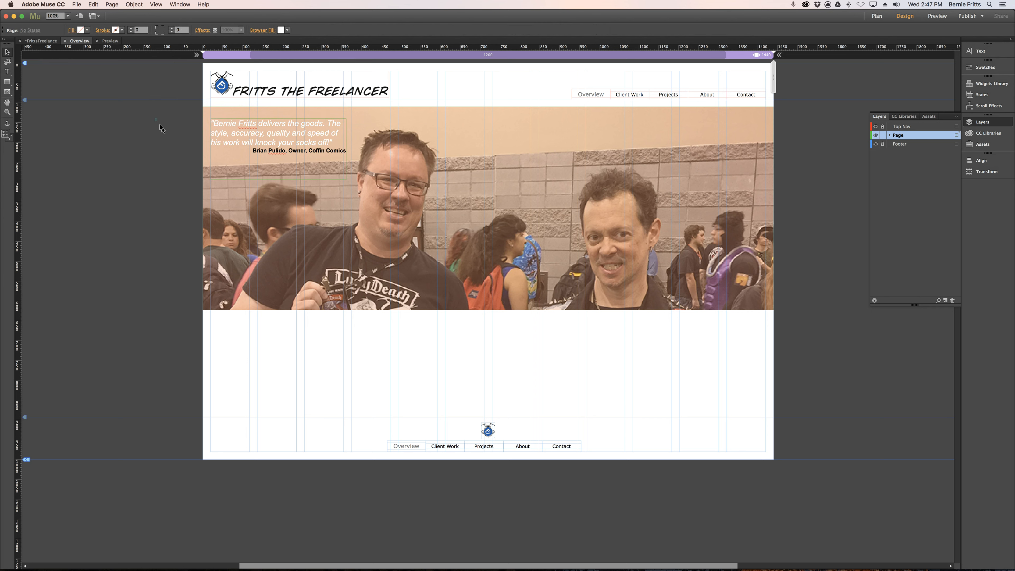
drag(823, 344, 823, 344)
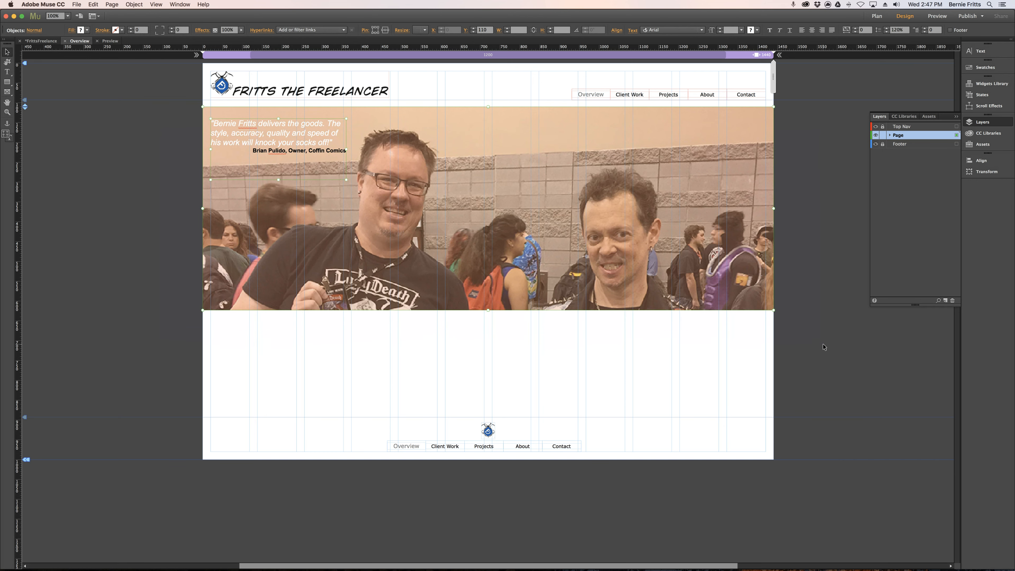
key(Delete)
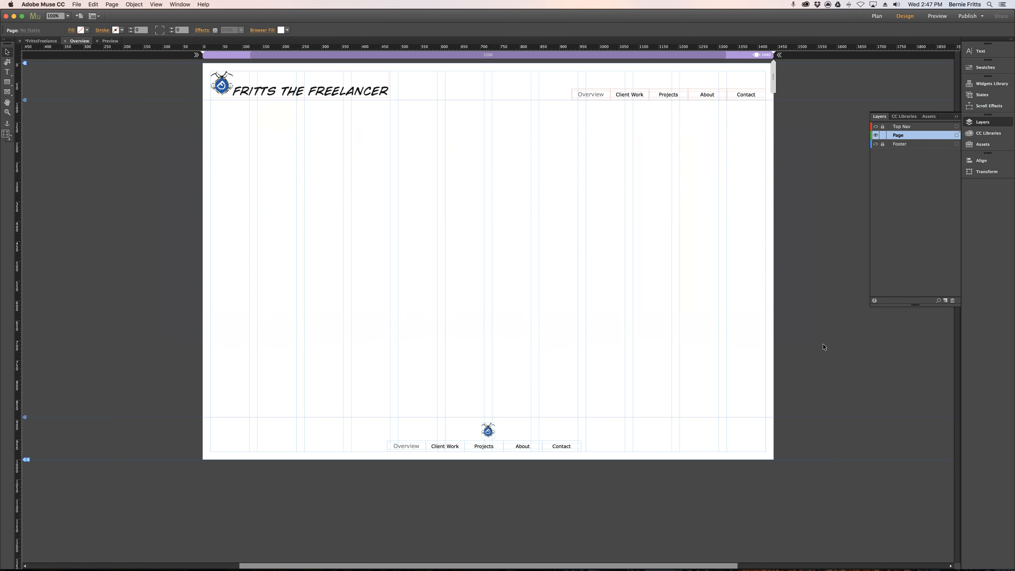
Place T-ShirtwBrian.jpg in the upper part of the Overview page at about 336 by 245 pixels.
click(76, 4)
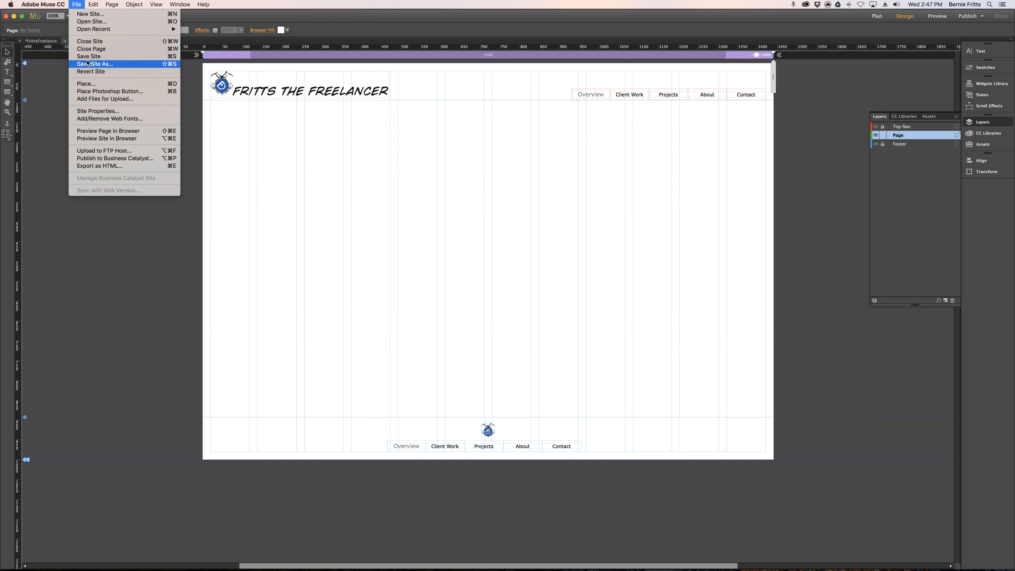
key(super+s)
key(super+d)
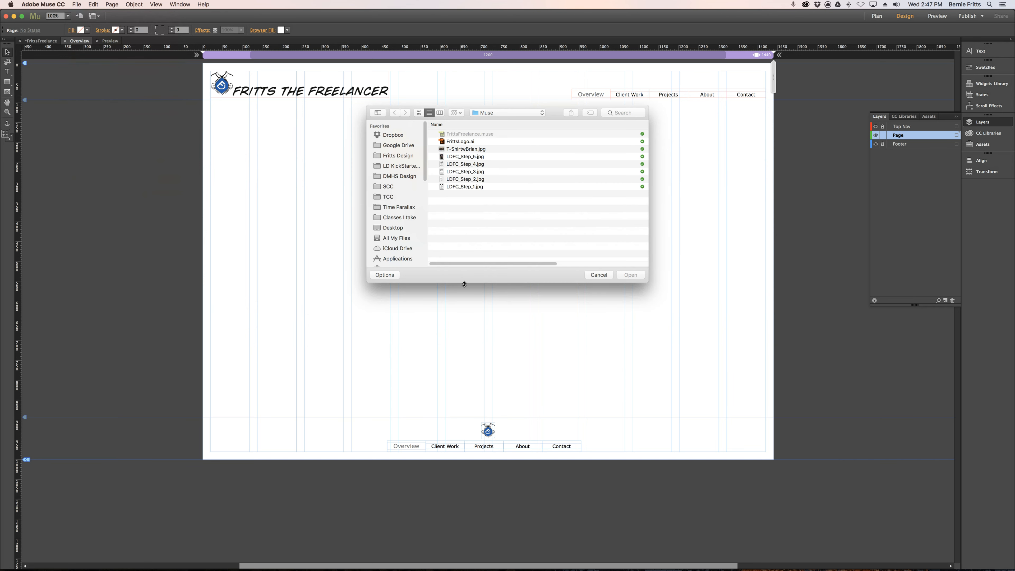
double_click(457, 149)
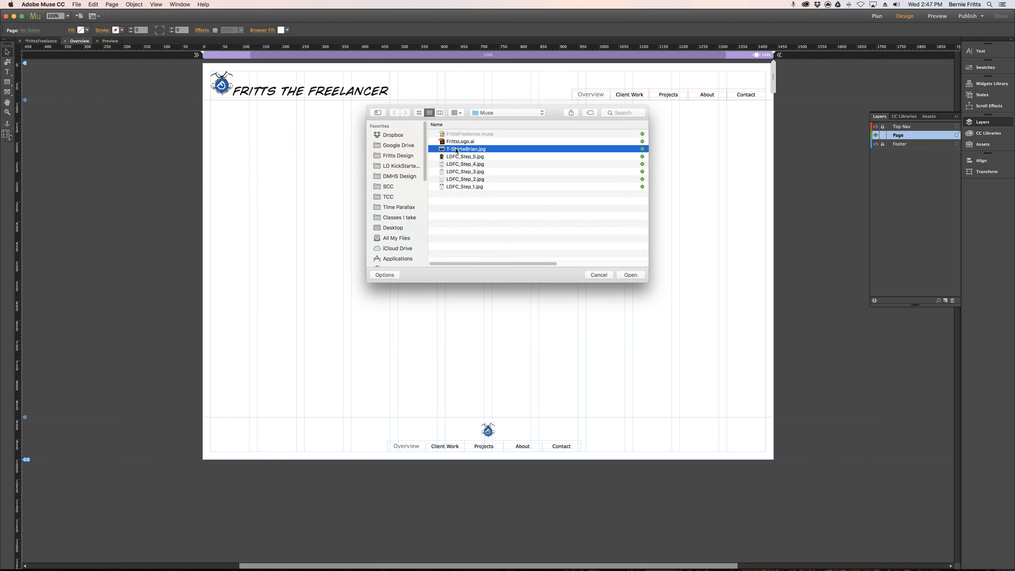
drag(303, 141, 416, 238)
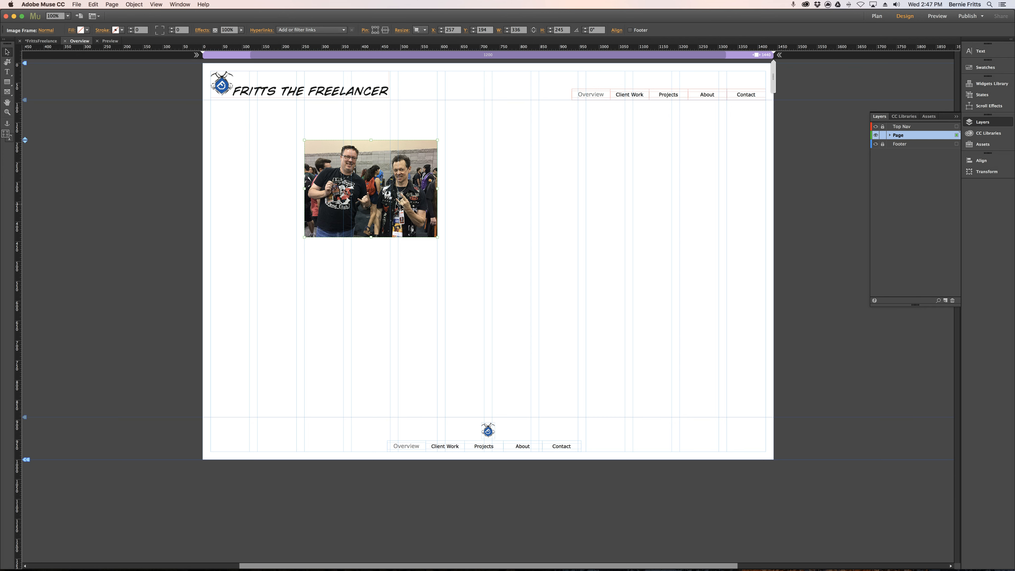
Enlarge the photo inside its frame to about 572 by 423, and scale the frame with its content to about 453 by 331.
double_click(374, 194)
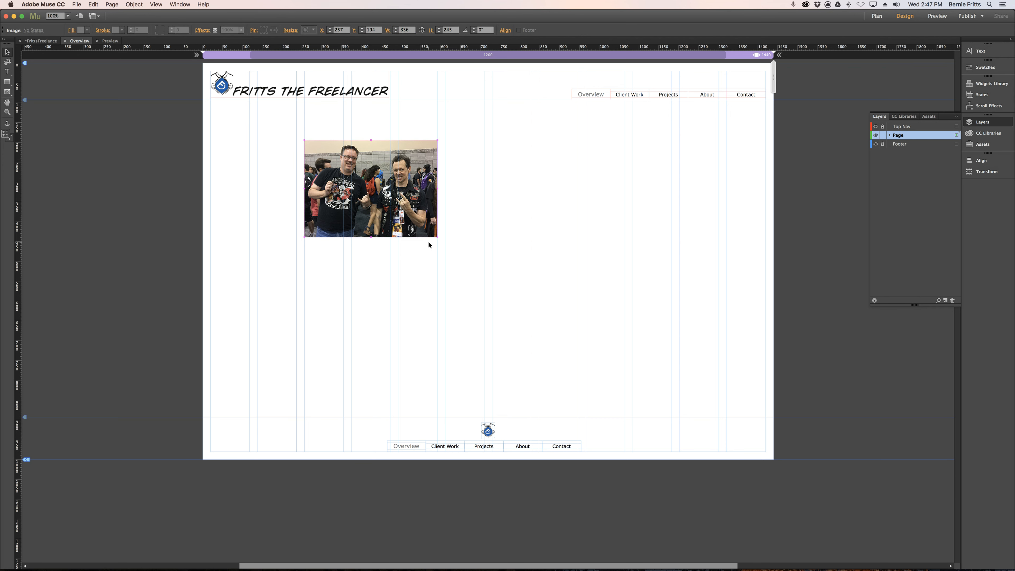
drag(446, 246, 533, 311)
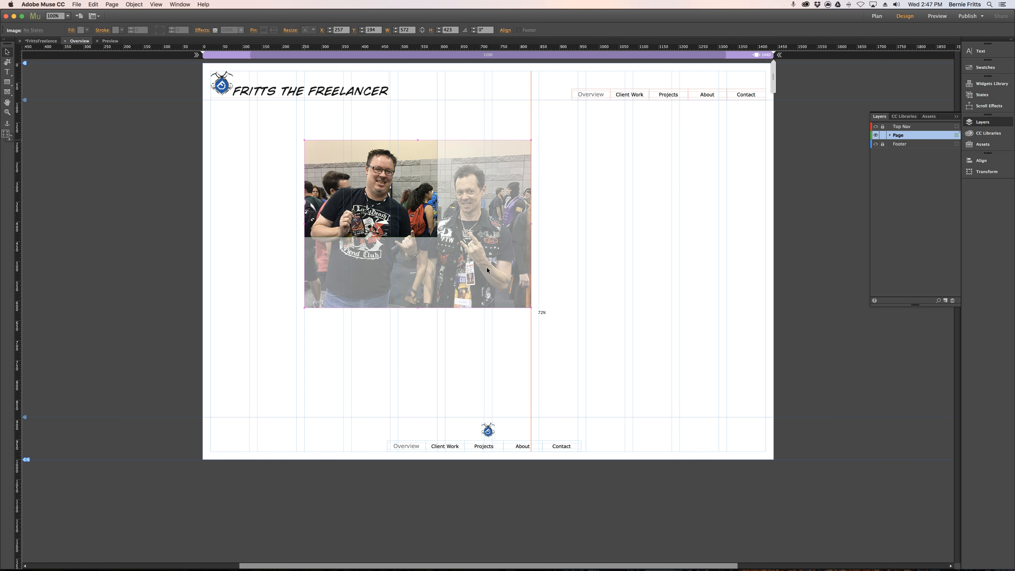
click(615, 280)
click(378, 218)
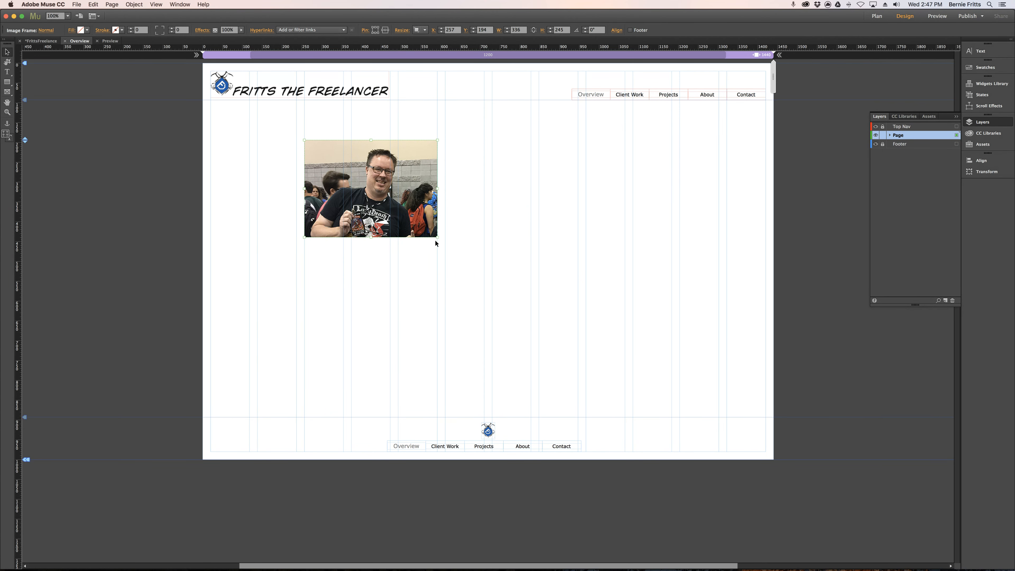
drag(438, 236, 484, 271)
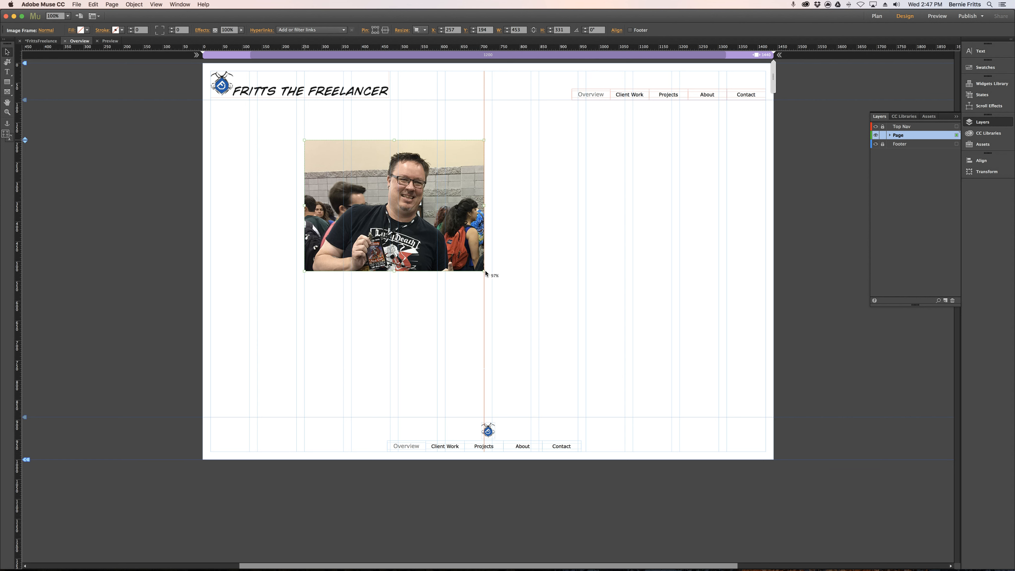
Widen the photo's crop to about 710 pixels with the Crop tool so both men are included, and deselect it.
click(8, 62)
drag(483, 206, 587, 214)
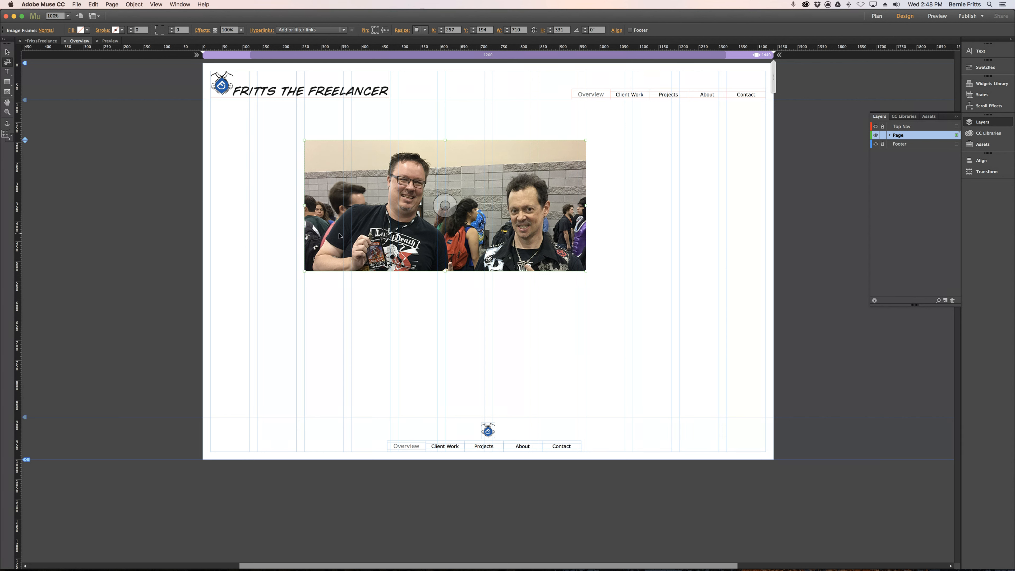
click(7, 51)
click(67, 98)
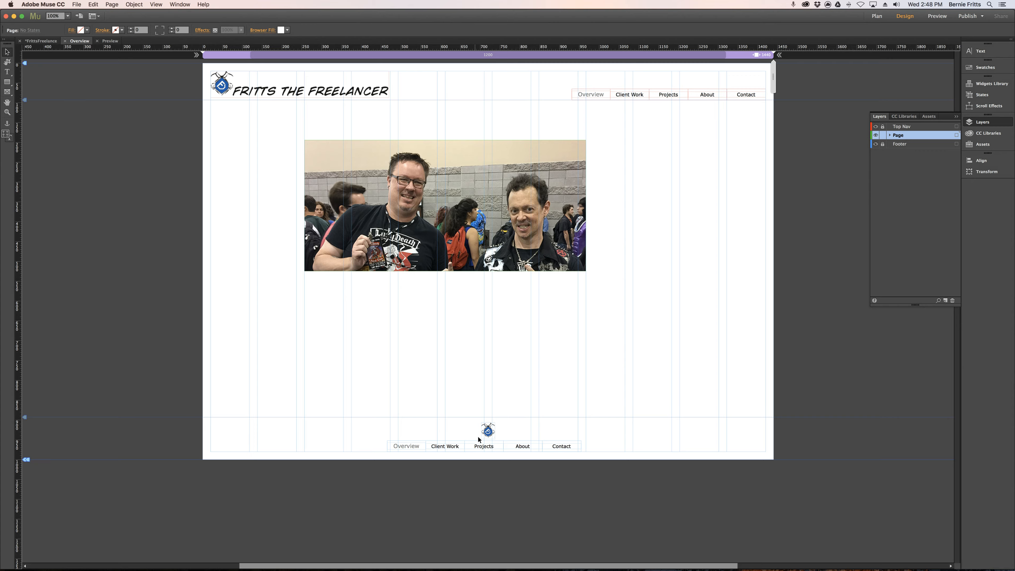